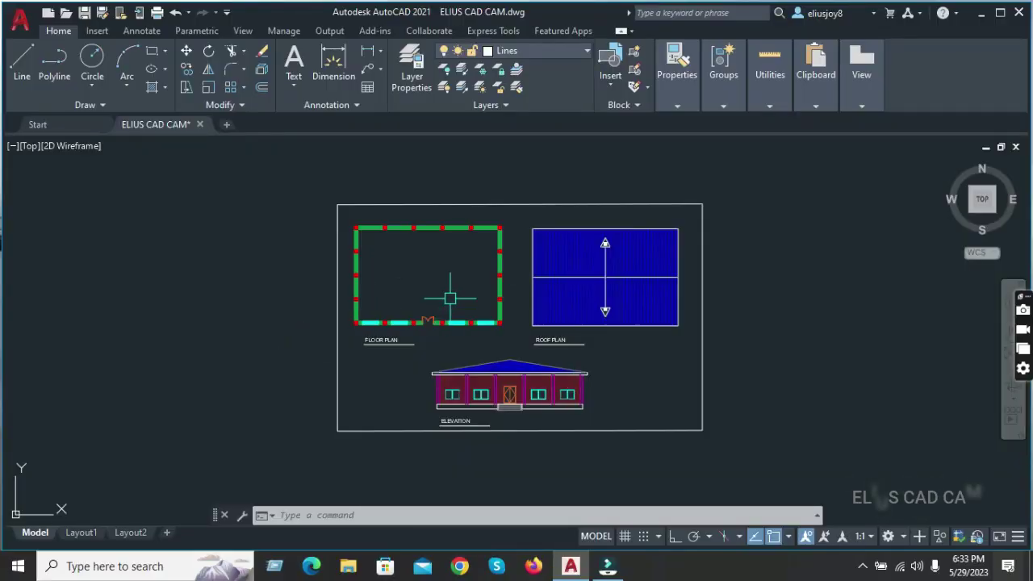
# - Move to the empty area beside the sheet and start the rectangle command (REC)
pyautogui.scroll(2, 449, 297)
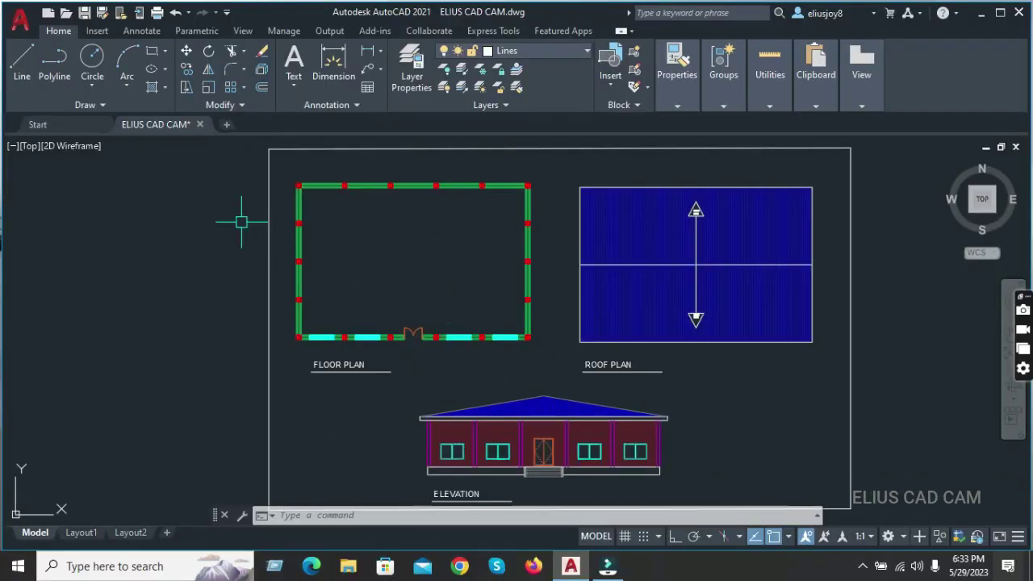
pyautogui.scroll(-2, 178, 219)
pyautogui.scroll(-2, 182, 222)
pyautogui.moveTo(231, 243); pyautogui.dragTo(212, 249, button='middle')
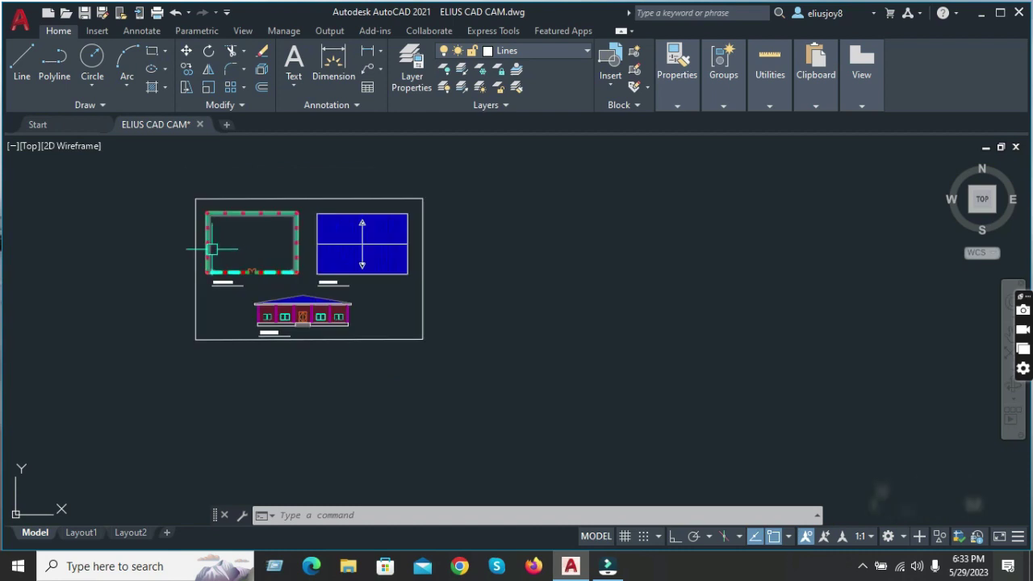
pyautogui.scroll(3, 272, 247)
pyautogui.scroll(-3, 206, 264)
pyautogui.scroll(2, 620, 222)
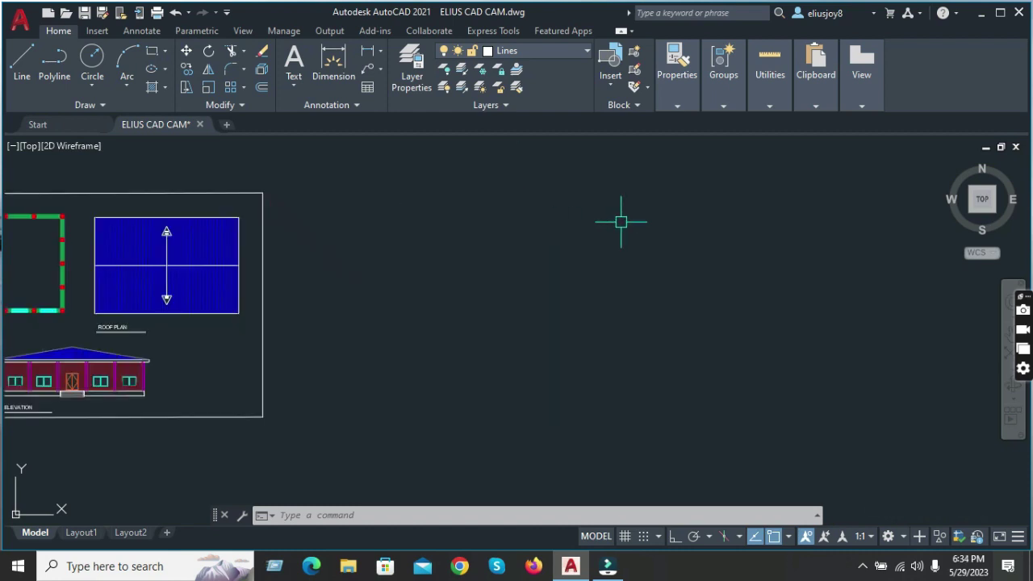
pyautogui.scroll(-2, 499, 242)
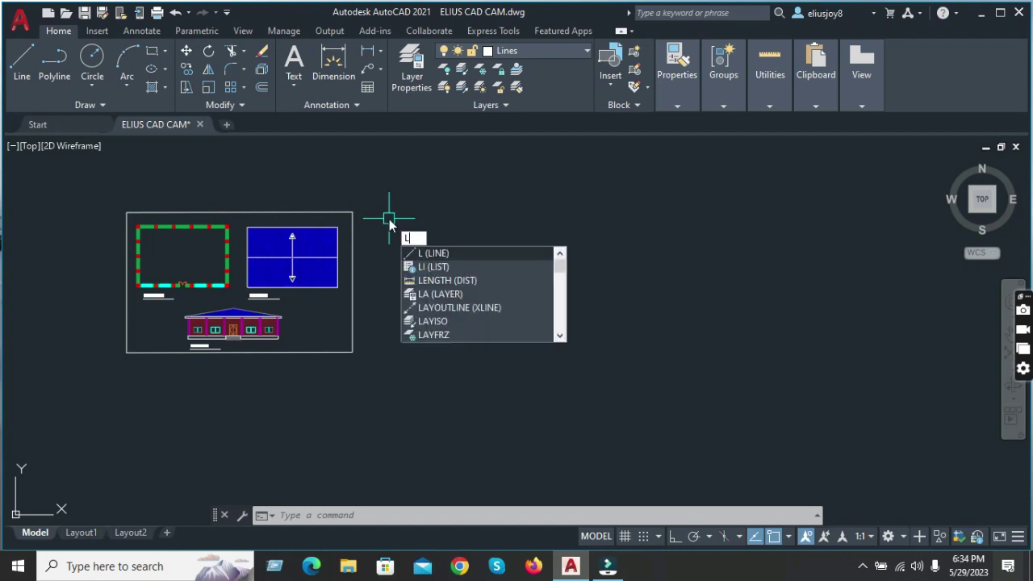
pyautogui.press('Escape')
pyautogui.press('Escape')
pyautogui.press('Escape')
pyautogui.write('R')
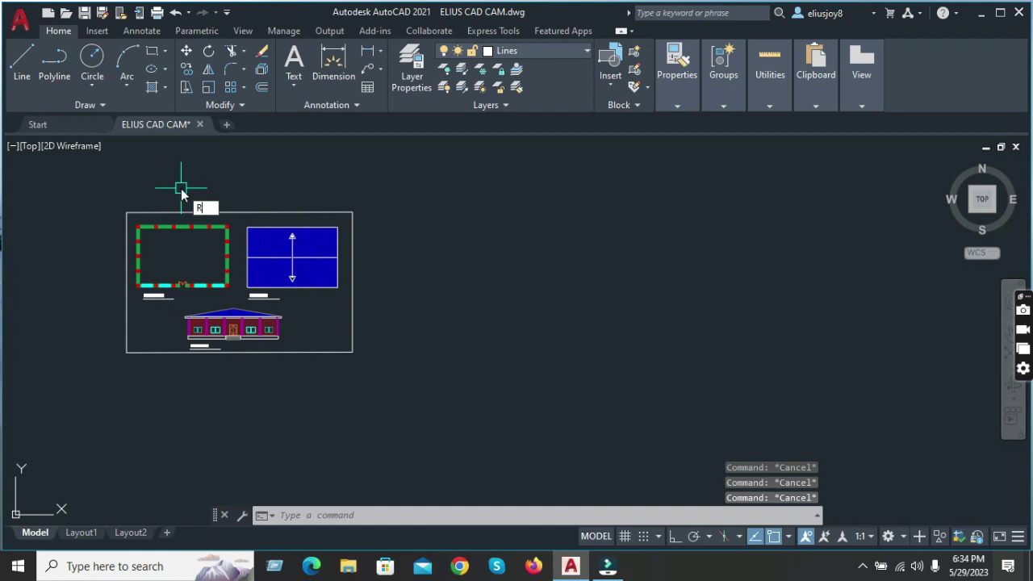
pyautogui.write('S')
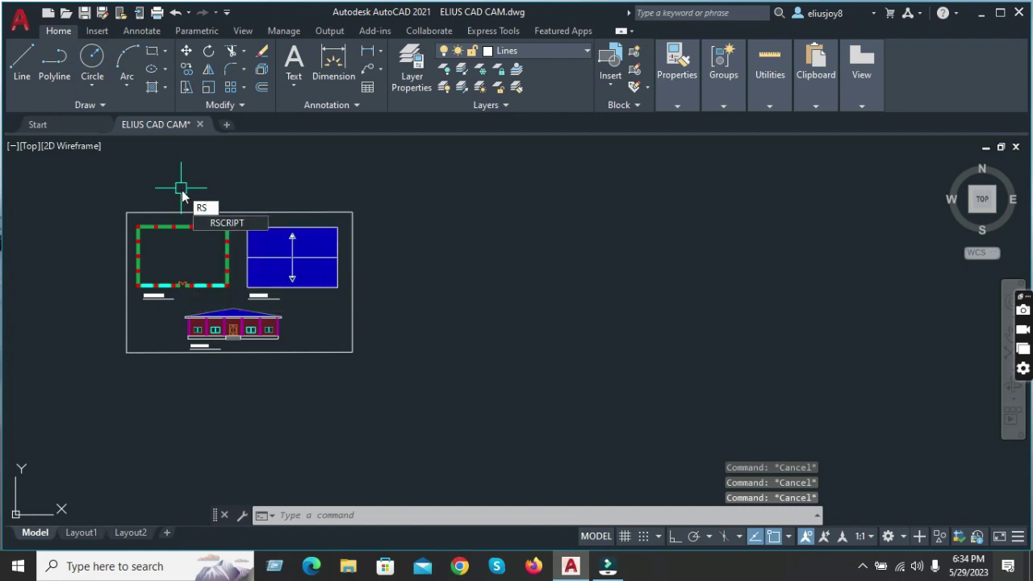
pyautogui.write('EC')
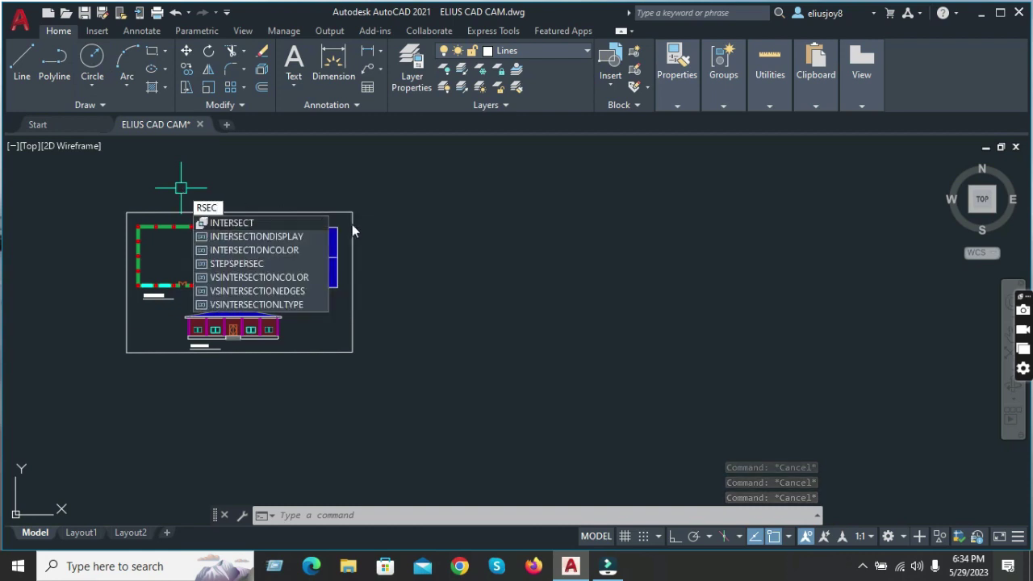
pyautogui.press('BackSpace')
pyautogui.press('BackSpace')
pyautogui.press('BackSpace')
pyautogui.write('EC')
pyautogui.press('Return')
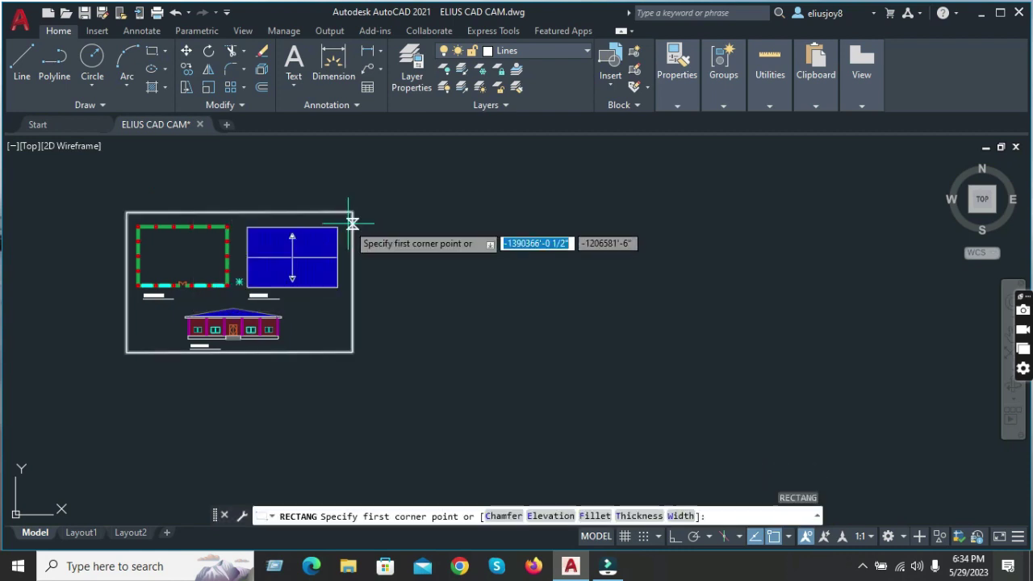
pyautogui.scroll(-4, 211, 221)
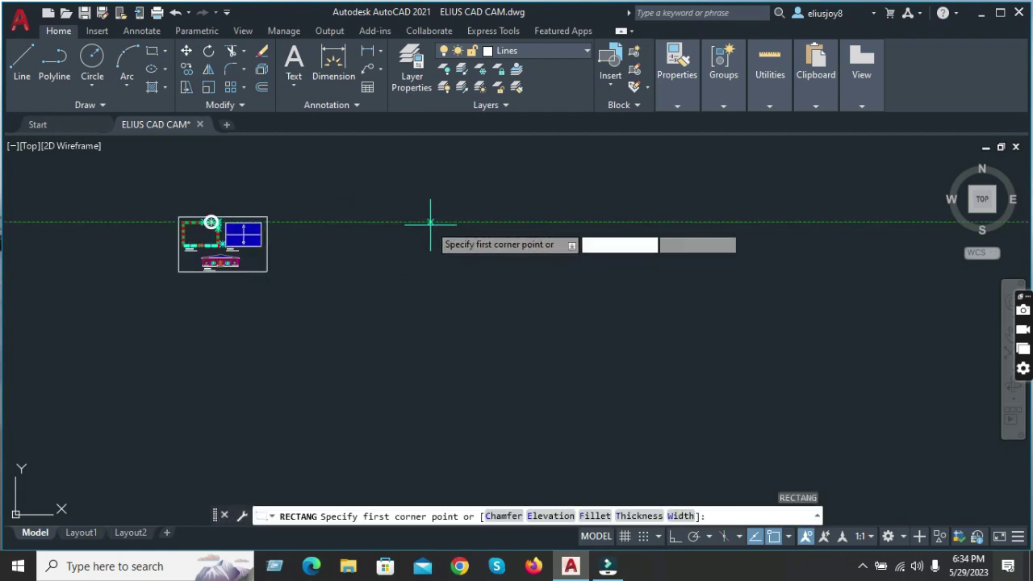
pyautogui.scroll(2, 426, 223)
# - Draw a 60' by 40' rectangle beside the sheet using the Dimensions option
pyautogui.click(315, 209)
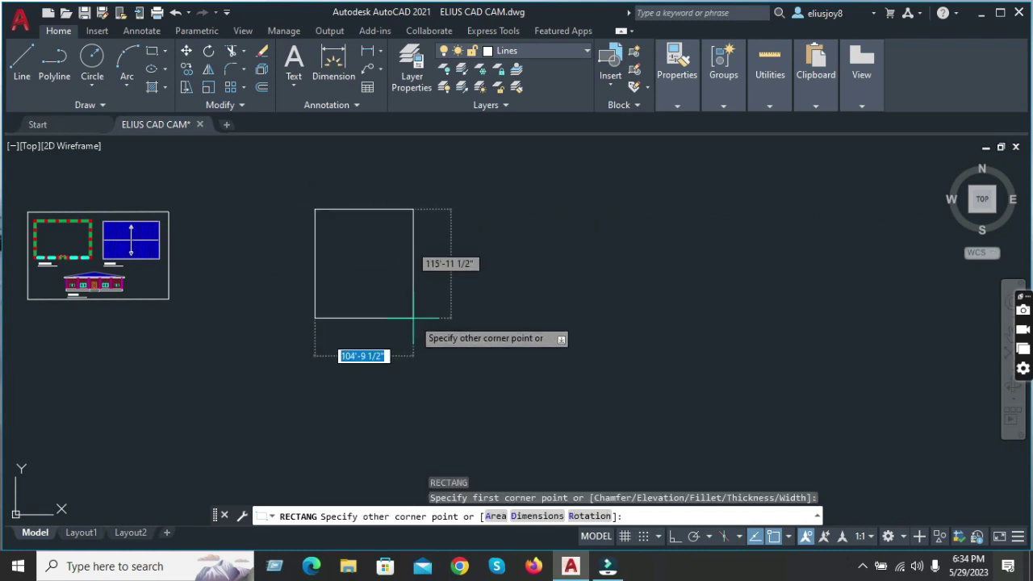
pyautogui.rightClick(415, 269)
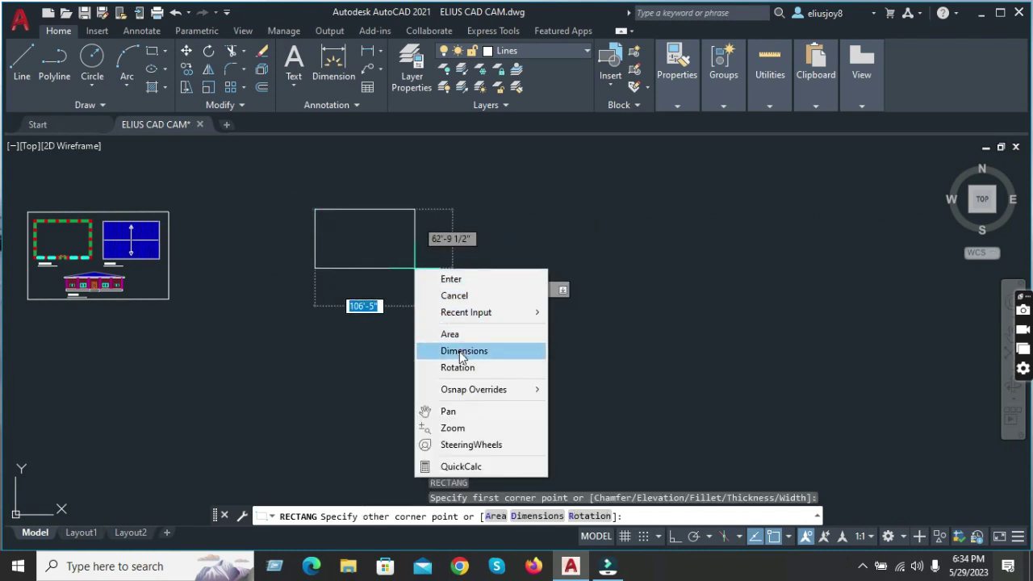
pyautogui.click(462, 351)
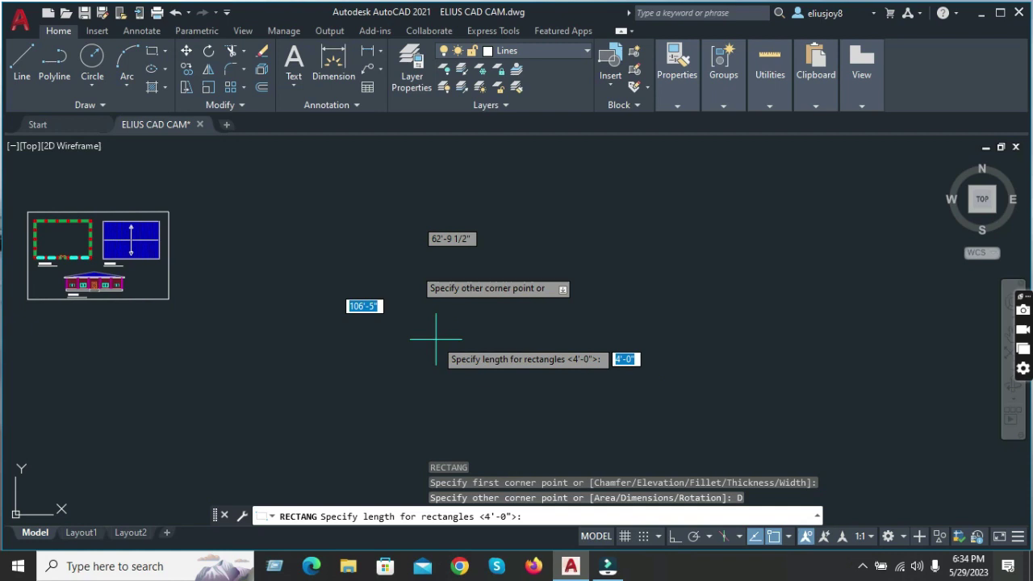
pyautogui.write("60'")
pyautogui.press('Return')
pyautogui.write('40')
pyautogui.press('Return')
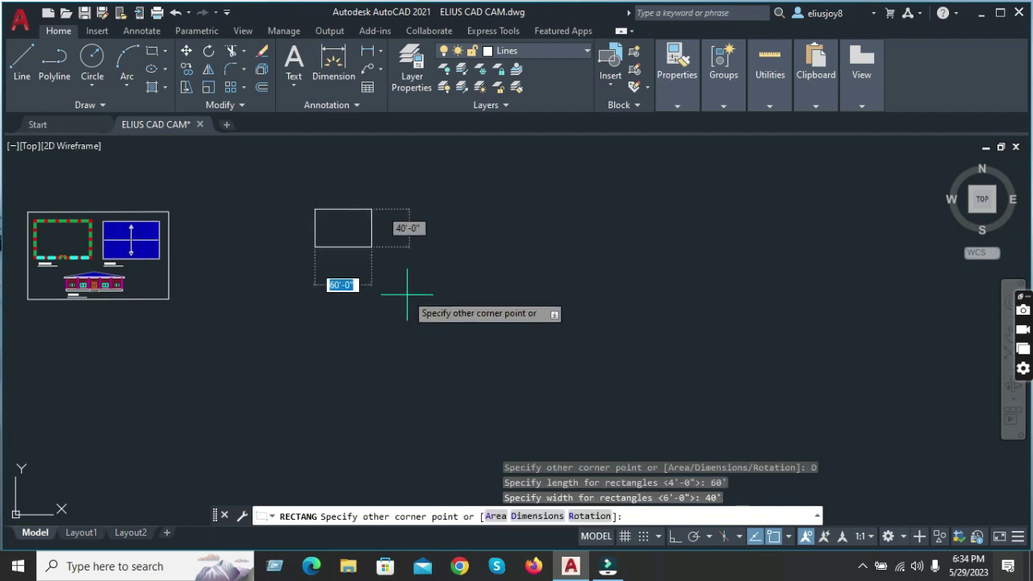
pyautogui.click(335, 283)
# - Start an Offset with the O alias to enter a distance of 10
pyautogui.scroll(5, 313, 210)
pyautogui.write('o')
pyautogui.press('Return')
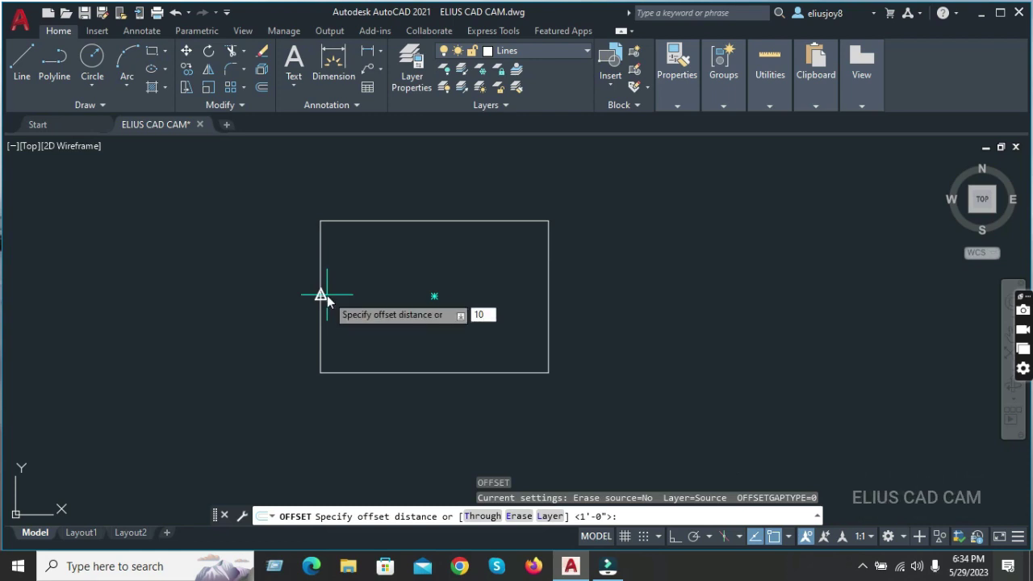
# - Offset the 60' by 40' rectangle 10 inward to form the inner wall line
pyautogui.press('Return')
pyautogui.click(420, 222)
pyautogui.click(402, 267)
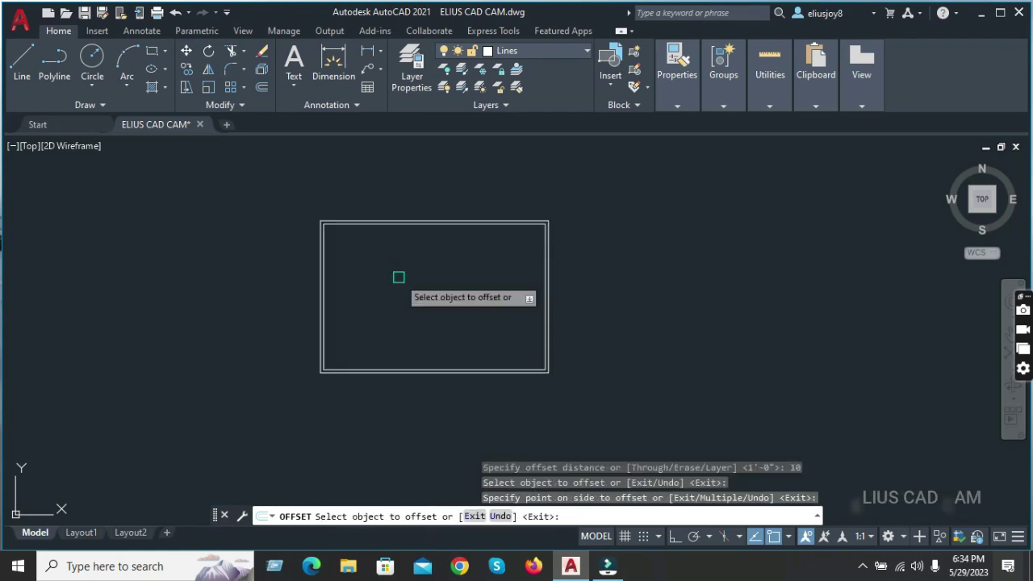
pyautogui.press('Escape')
pyautogui.press('Escape')
pyautogui.press('Escape')
# - Start another rectangle, zoom around the outline, then cancel the command
pyautogui.scroll(4, 328, 217)
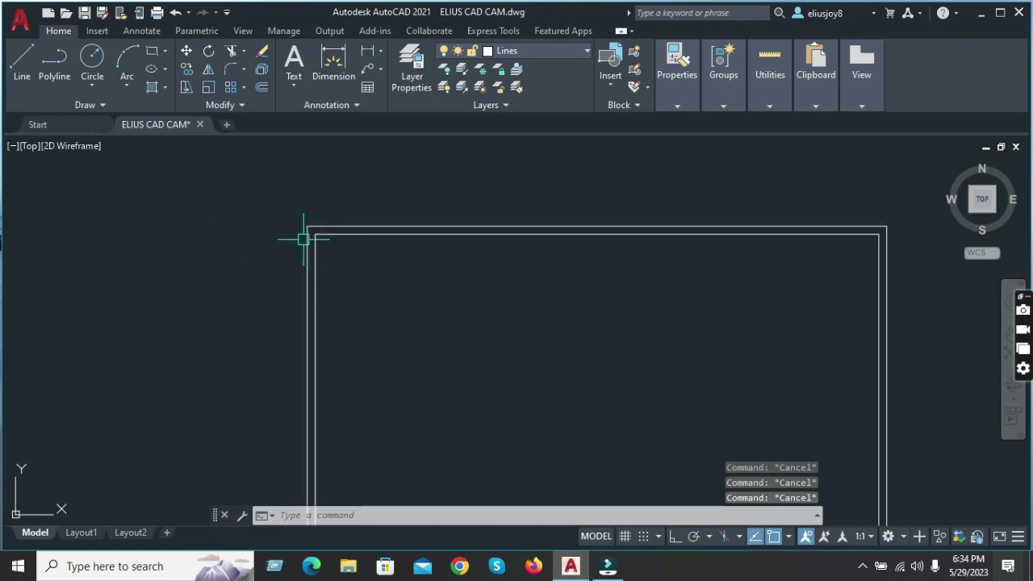
pyautogui.scroll(-2, 304, 239)
pyautogui.write('R')
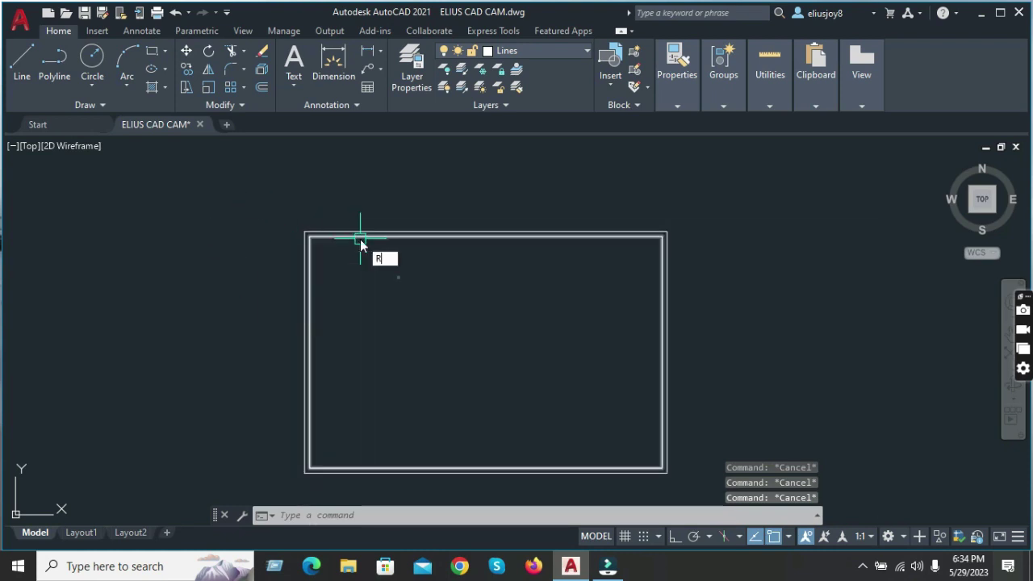
pyautogui.write('EC')
pyautogui.press('Return')
pyautogui.scroll(-2, 230, 234)
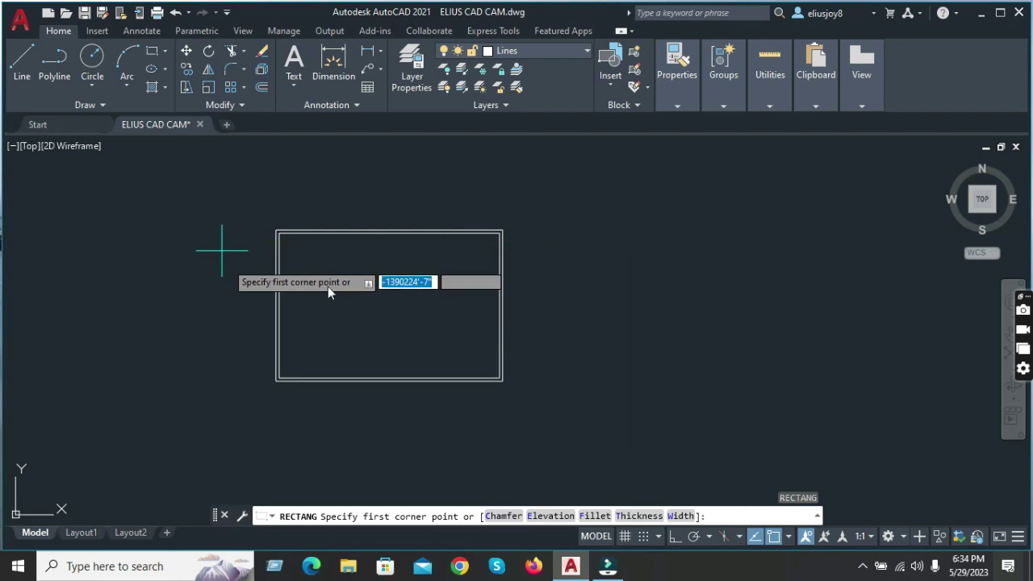
pyautogui.scroll(-2, 316, 230)
pyautogui.scroll(-4, 161, 266)
pyautogui.scroll(3, 248, 274)
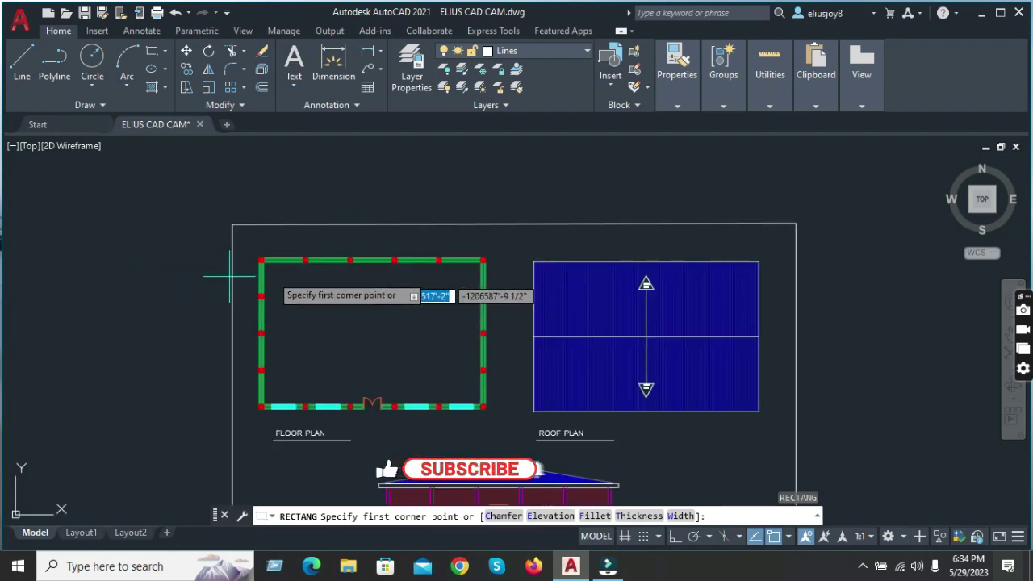
pyautogui.scroll(3, 250, 275)
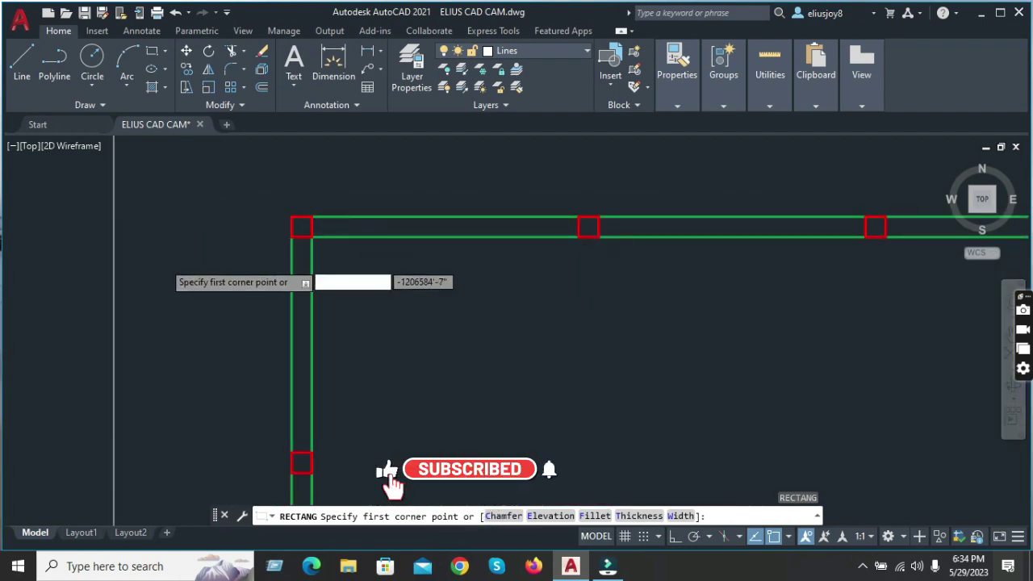
pyautogui.scroll(-5, 162, 275)
pyautogui.scroll(4, 526, 223)
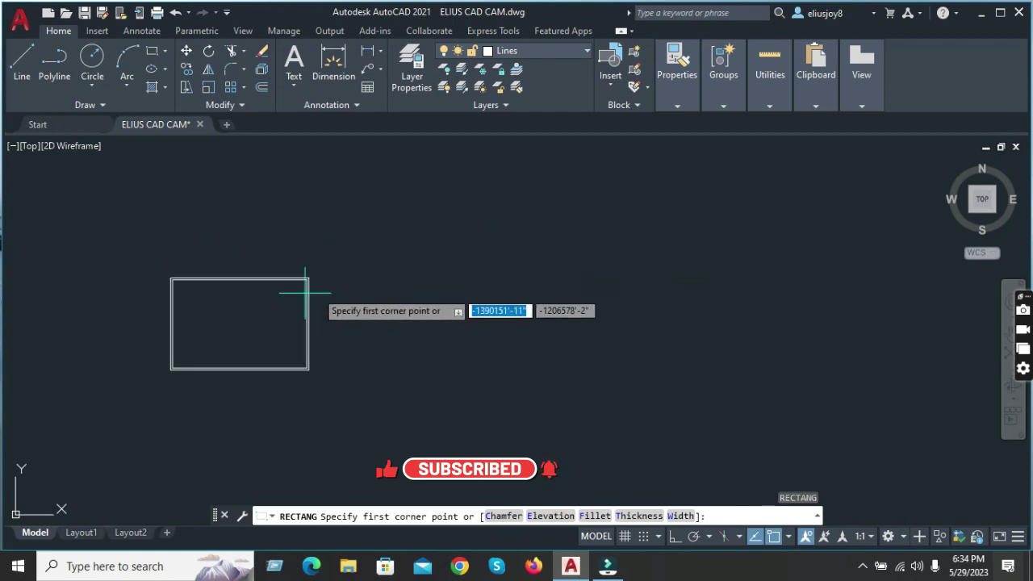
pyautogui.scroll(4, 319, 254)
pyautogui.rightClick(301, 220)
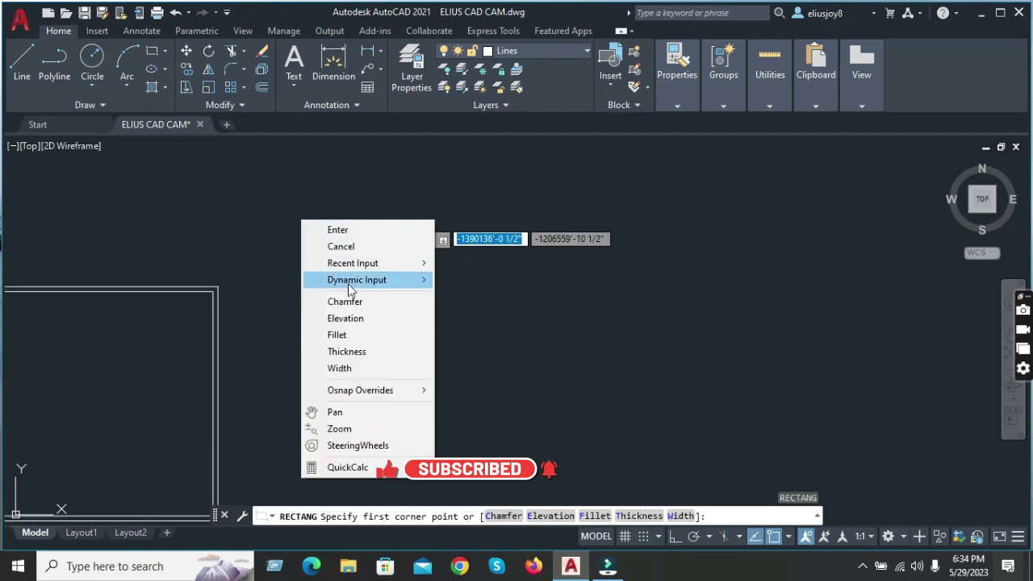
pyautogui.click(339, 231)
pyautogui.press('Escape')
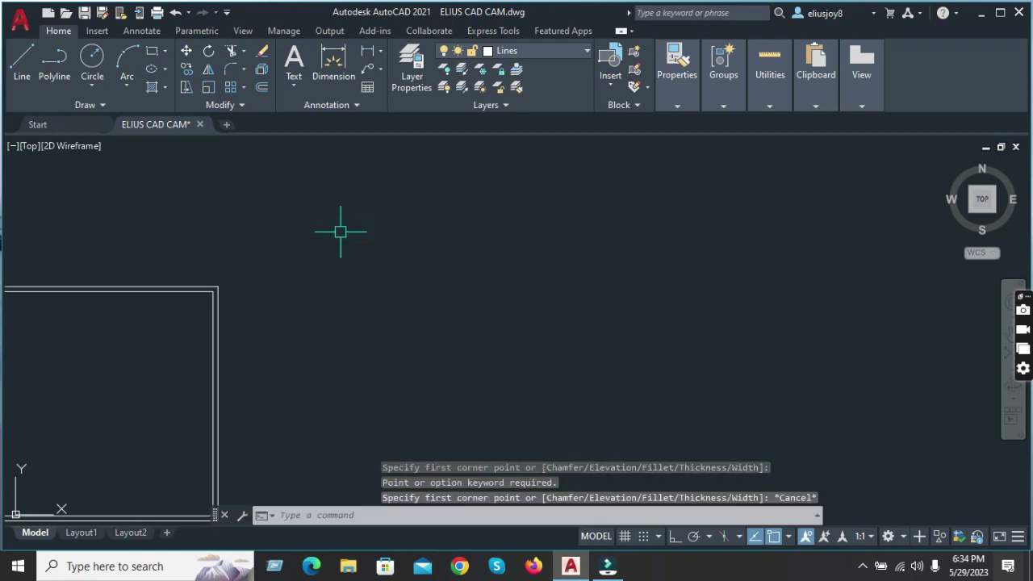
# - Draw a 10 by 10 column square beside the wall outline
pyautogui.write('REC')
pyautogui.press('Return')
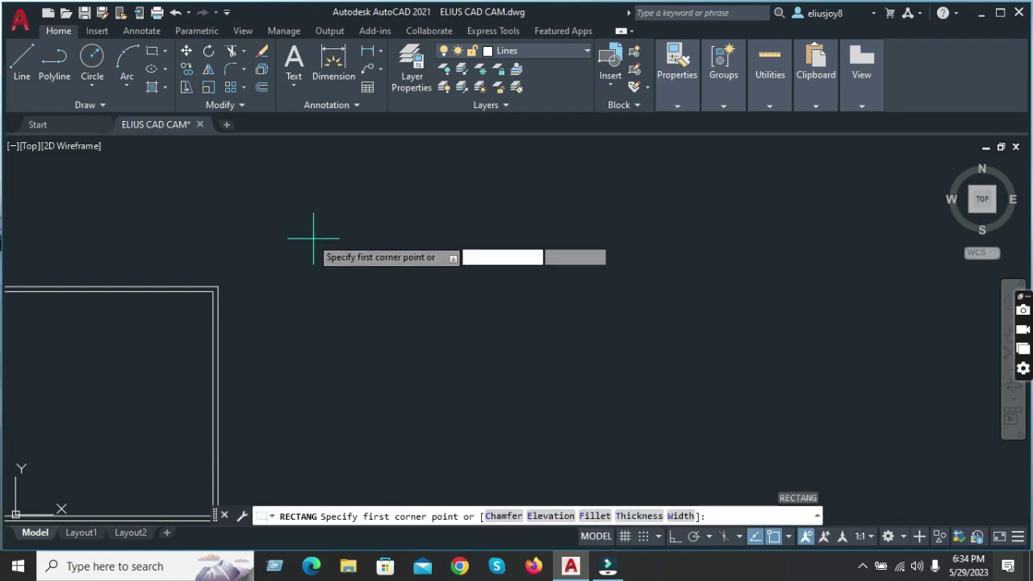
pyautogui.click(311, 236)
pyautogui.rightClick(393, 290)
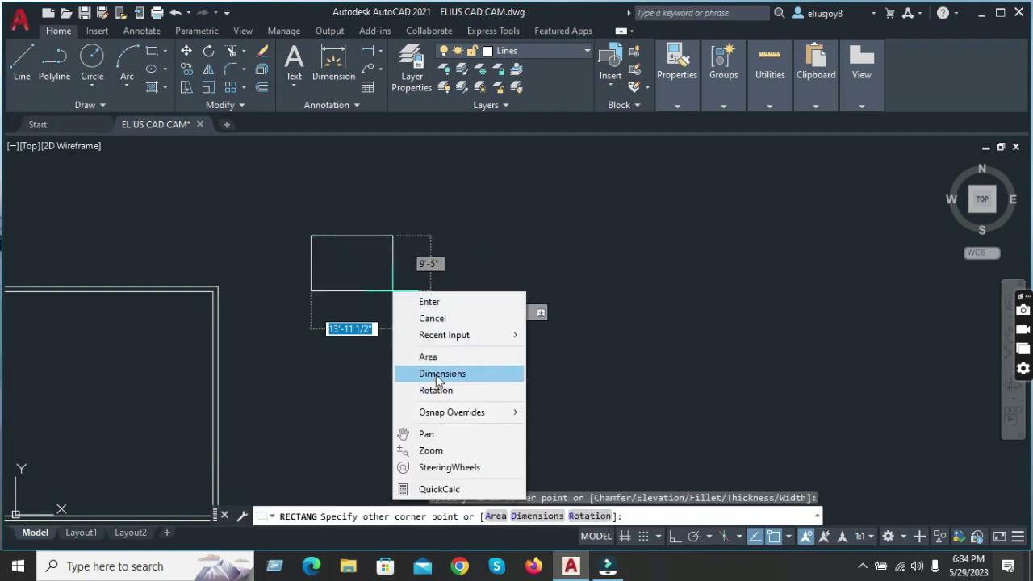
pyautogui.click(437, 373)
pyautogui.press('Return')
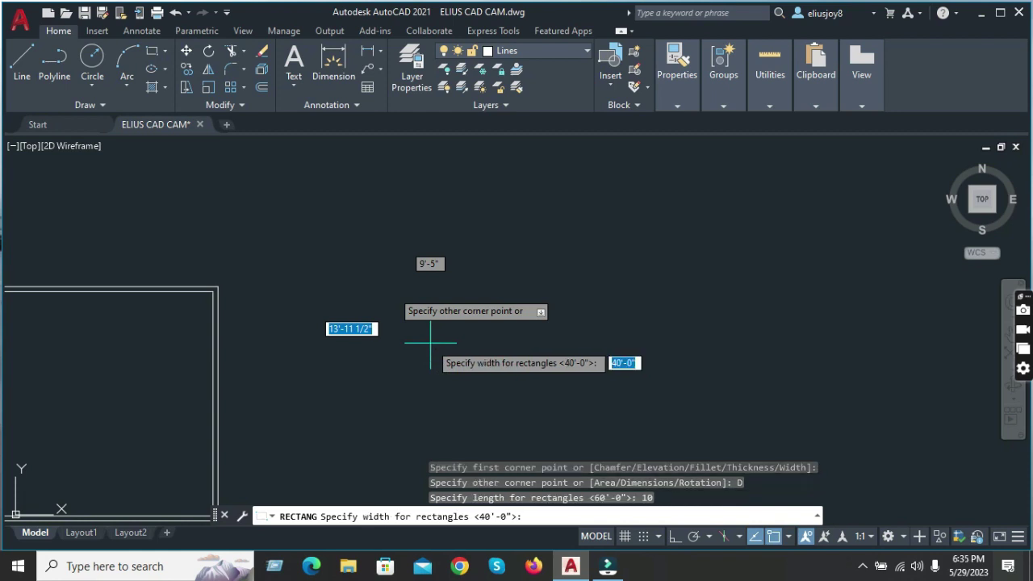
pyautogui.write('10')
pyautogui.press('Return')
pyautogui.click(318, 254)
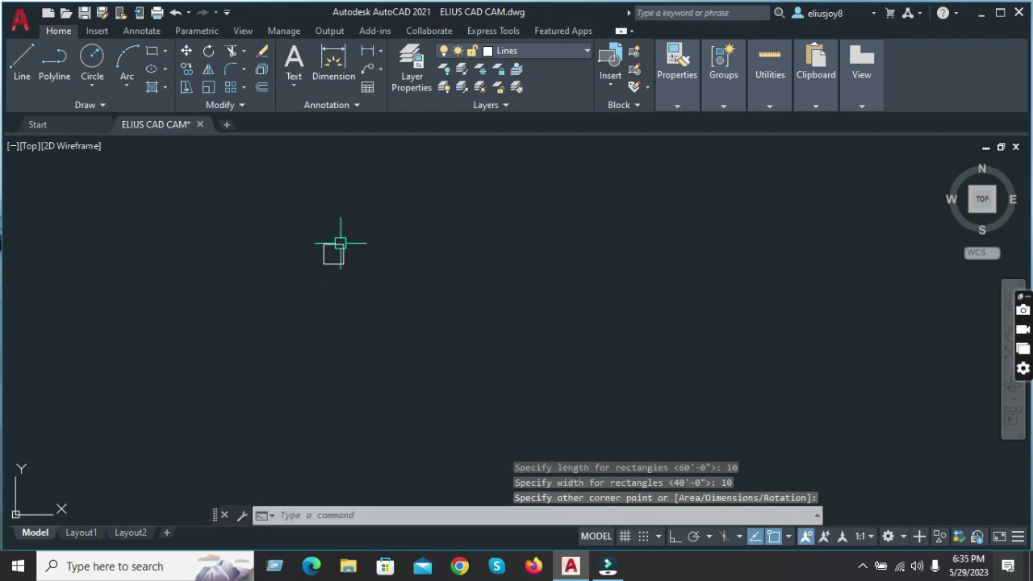
# - Copy the column square to a spot near the top-left wall corner
pyautogui.scroll(-5, 422, 229)
pyautogui.scroll(3, 404, 228)
pyautogui.click(397, 223)
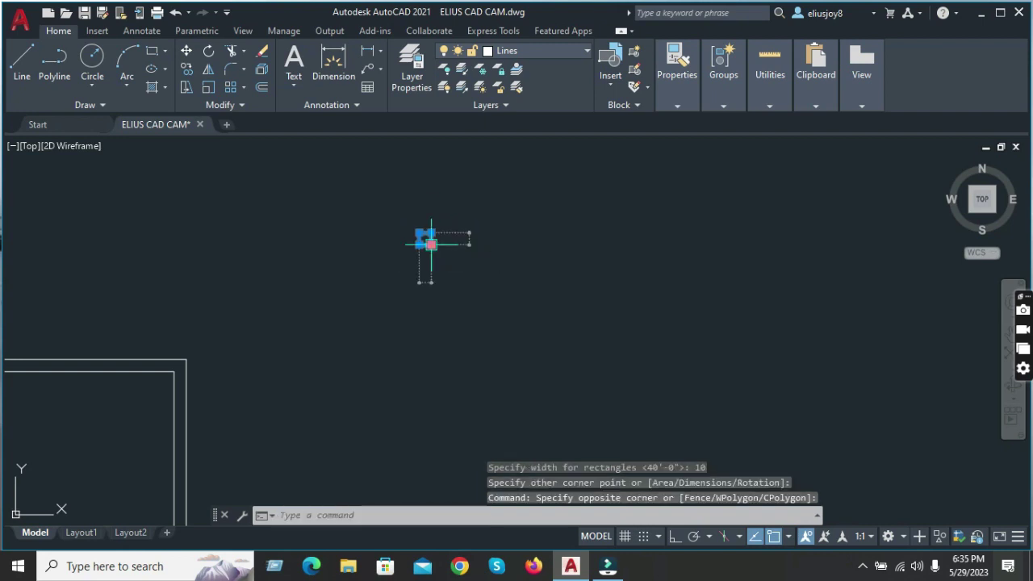
pyautogui.rightClick(436, 233)
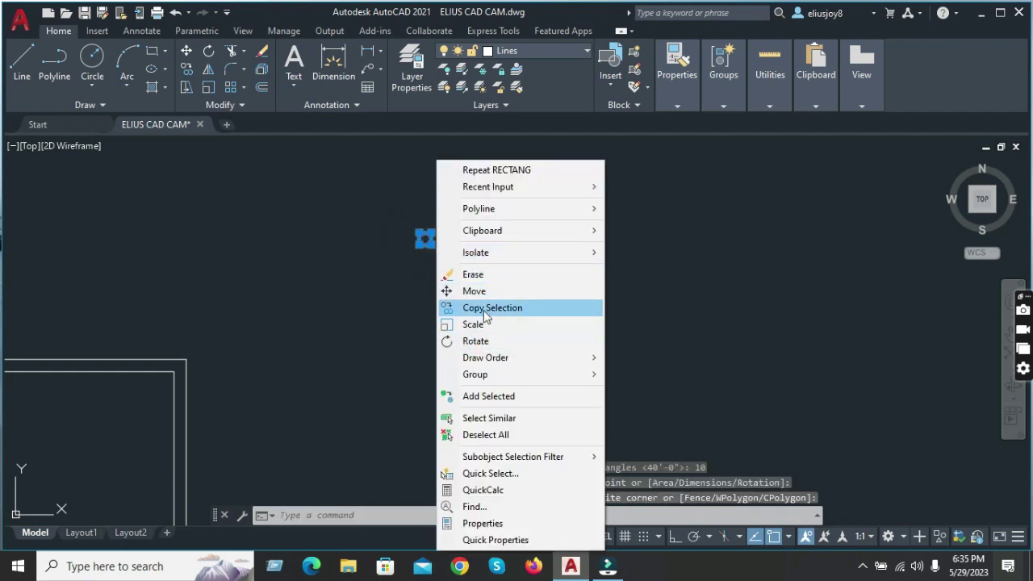
pyautogui.click(484, 305)
pyautogui.click(445, 231)
pyautogui.scroll(2, 473, 296)
pyautogui.scroll(2, 162, 298)
pyautogui.scroll(2, 255, 279)
pyautogui.scroll(2, 282, 258)
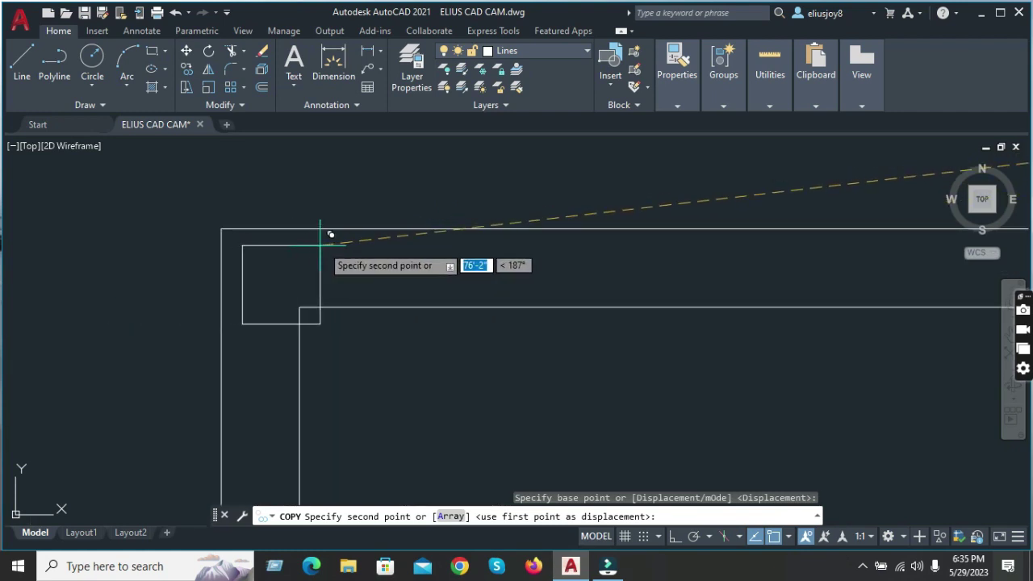
pyautogui.click(283, 245)
pyautogui.press('Escape')
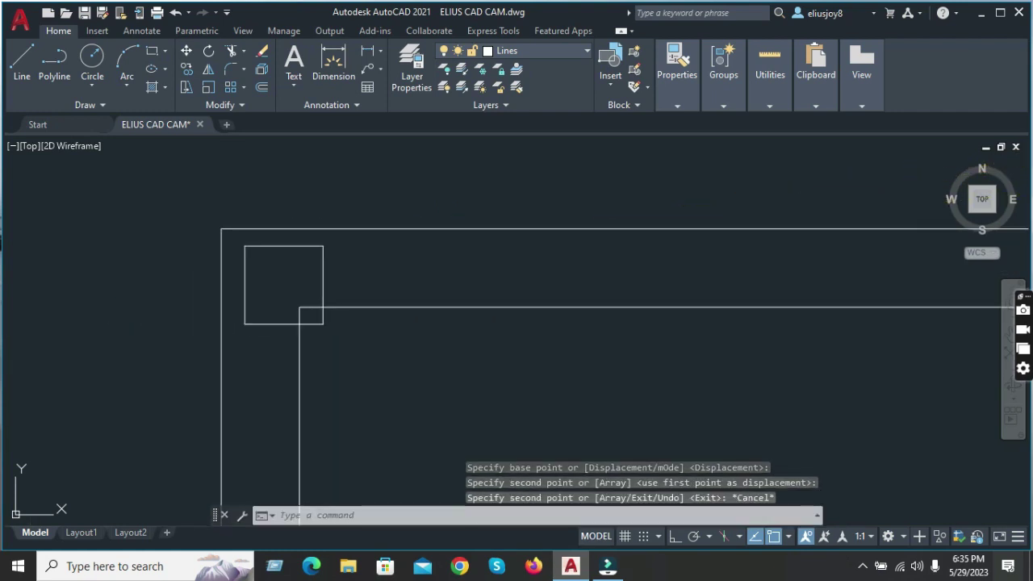
# - Move the copied square so its corner sits exactly on the top-left wall corner
pyautogui.click(277, 246)
pyautogui.write('m')
pyautogui.press('Return')
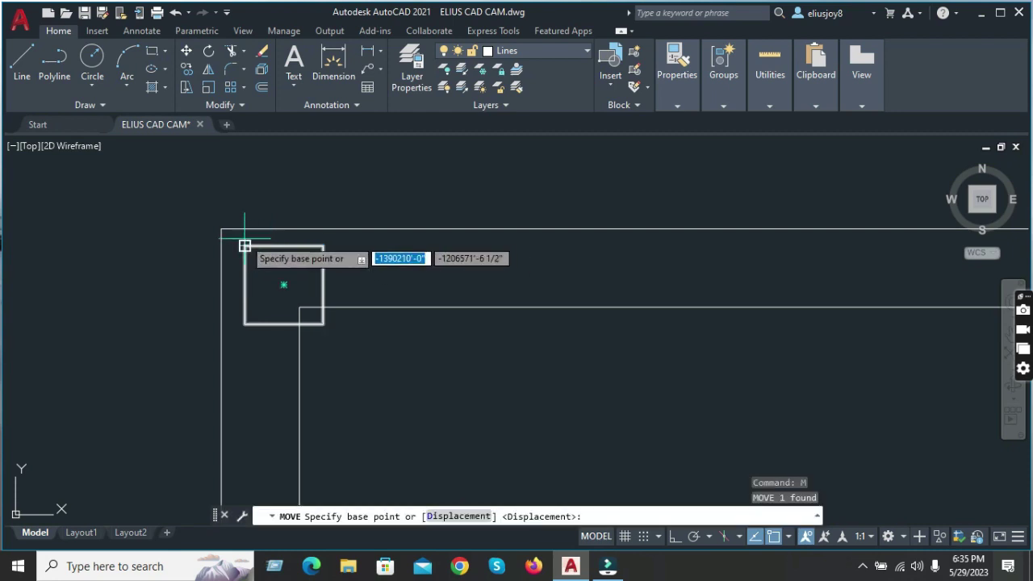
pyautogui.click(245, 245)
pyautogui.click(221, 229)
pyautogui.scroll(-3, 209, 198)
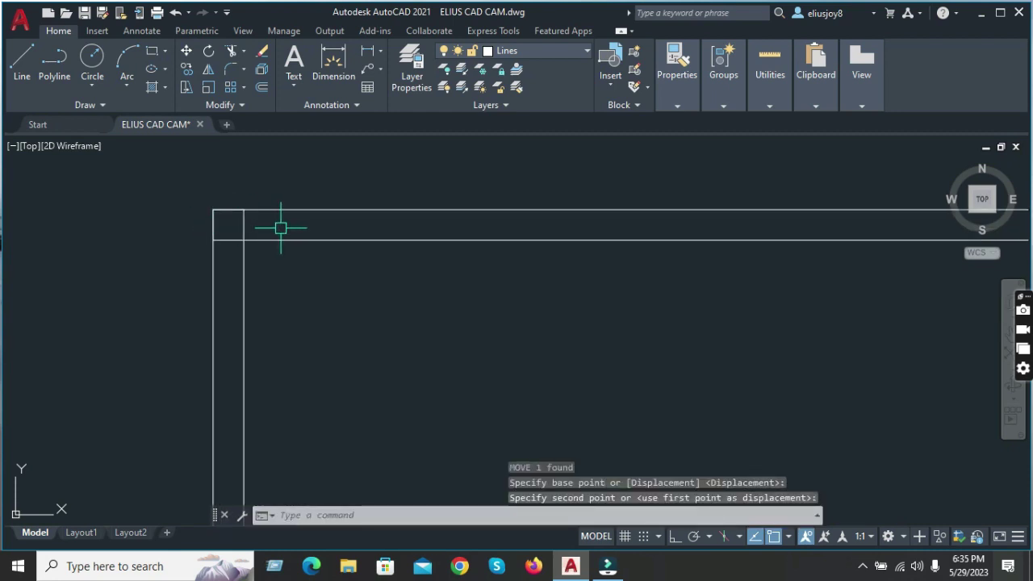
pyautogui.click(350, 262)
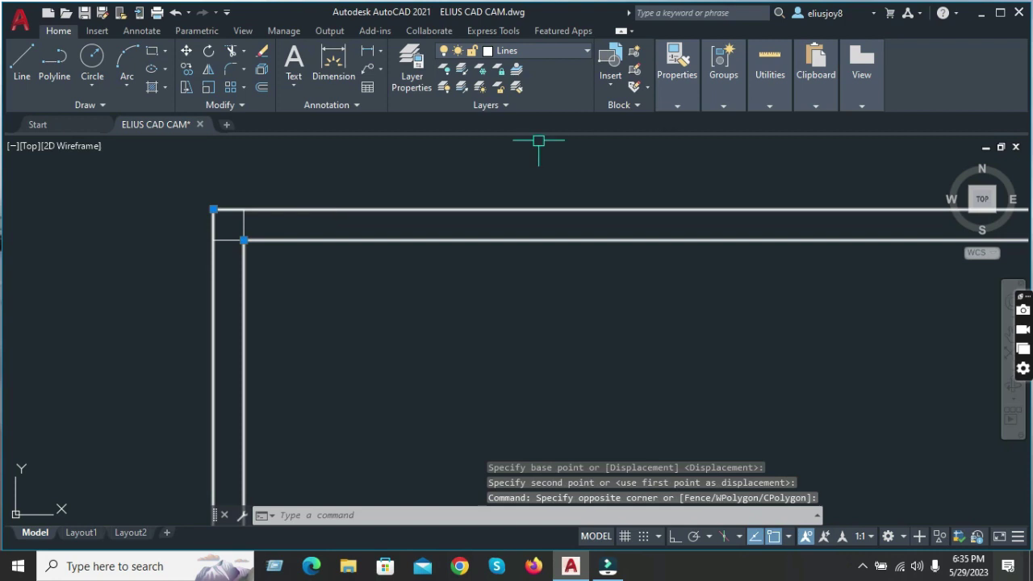
pyautogui.scroll(-4, 538, 141)
pyautogui.scroll(-2, 565, 143)
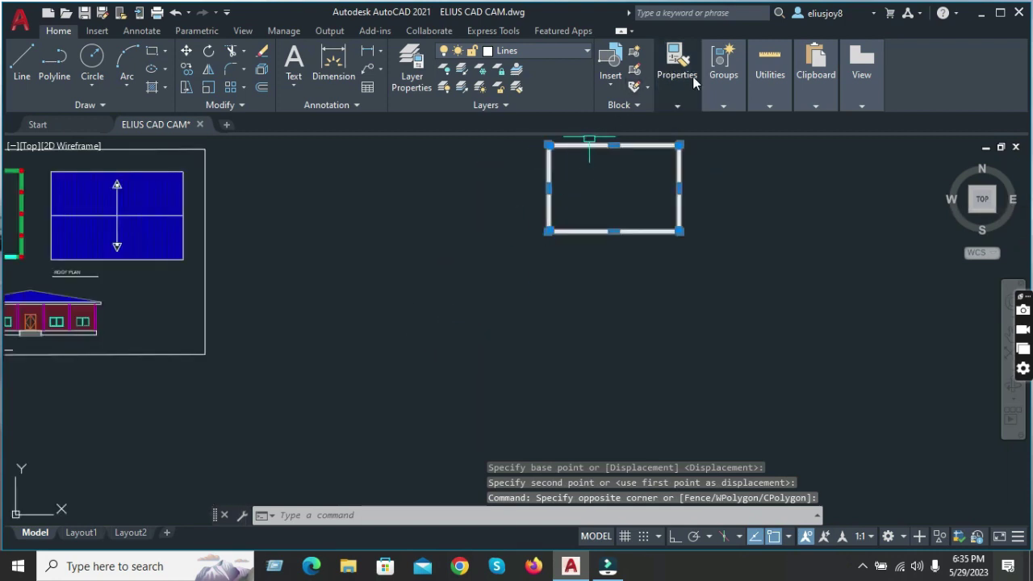
# - Change the selected wall outline's colour to Green
pyautogui.click(670, 81)
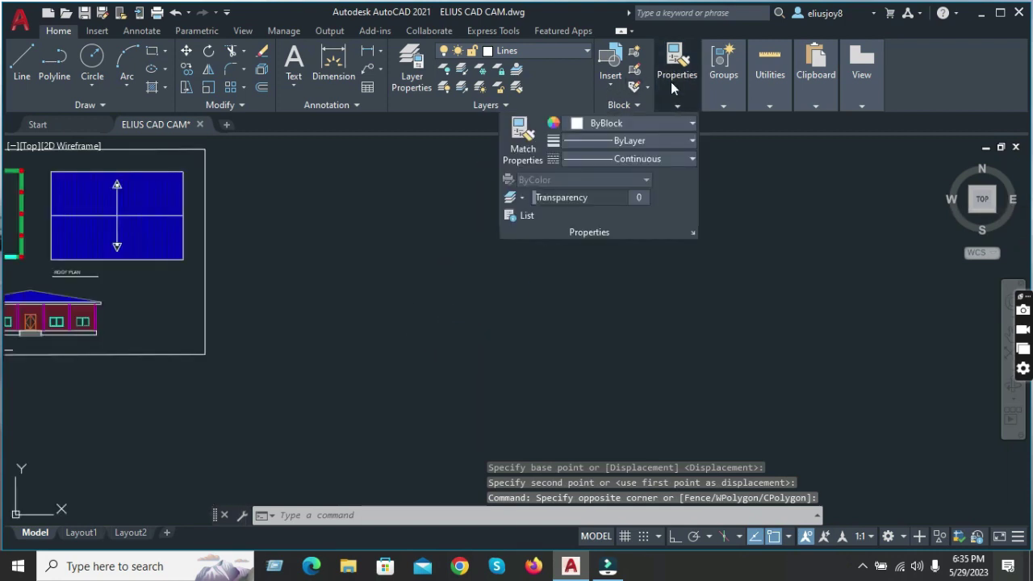
pyautogui.click(611, 142)
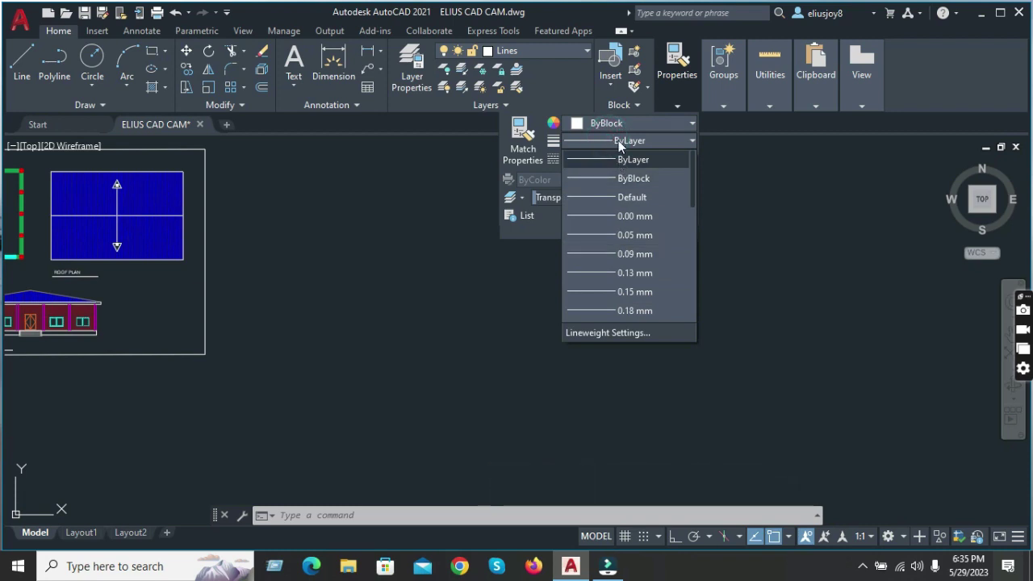
pyautogui.click(618, 120)
pyautogui.click(619, 120)
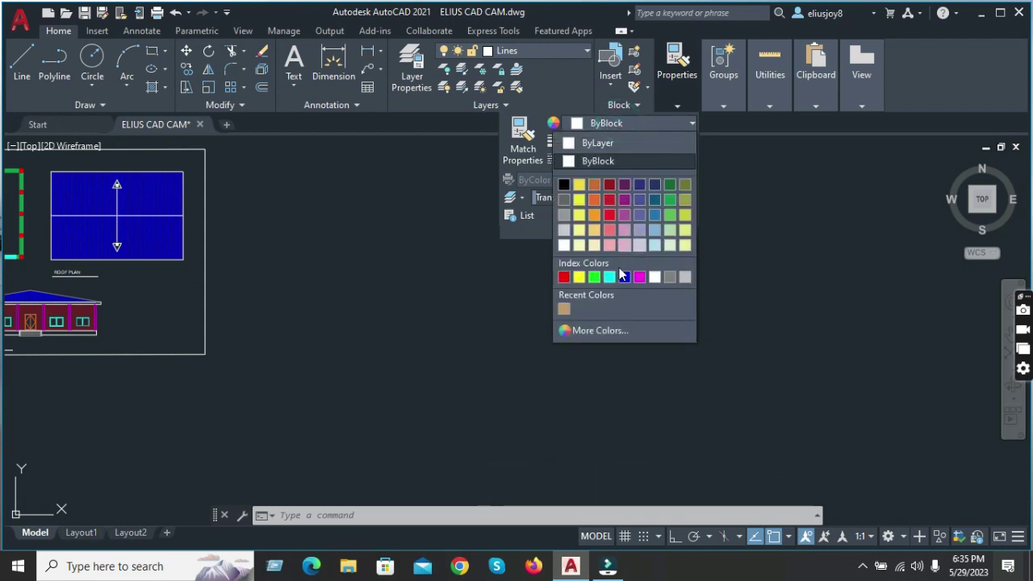
pyautogui.click(597, 279)
pyautogui.scroll(-3, 426, 314)
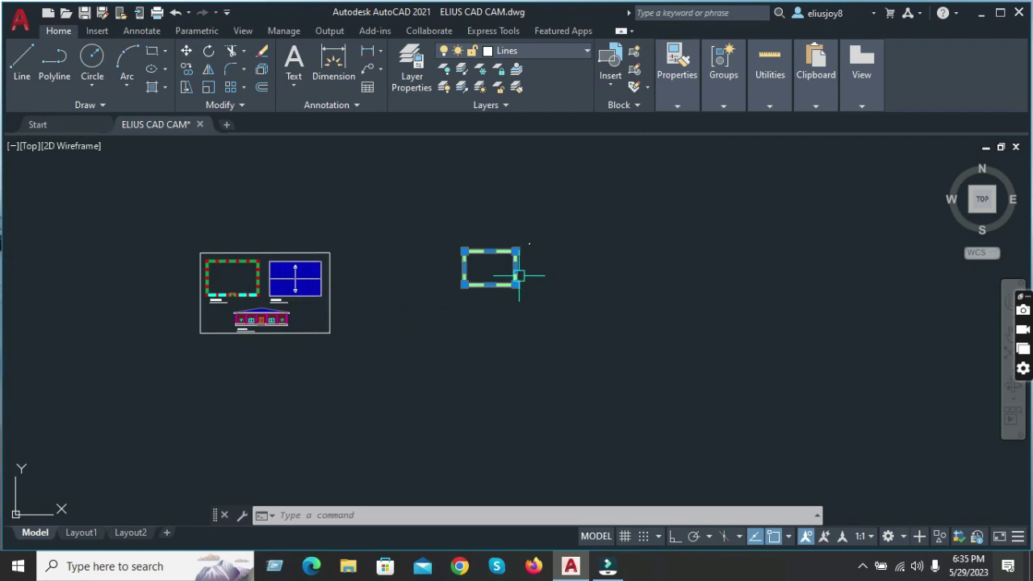
pyautogui.press('Escape')
pyautogui.scroll(3, 519, 275)
pyautogui.scroll(2, 508, 249)
# - Window-select the walls and set their lineweight to 0.30 mm
pyautogui.click(473, 231)
pyautogui.click(415, 162)
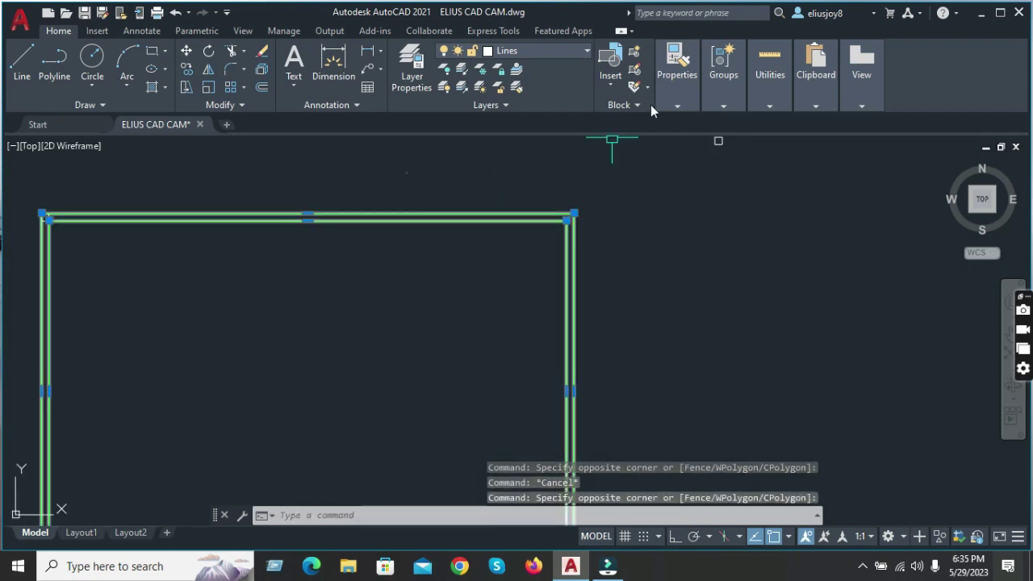
pyautogui.click(670, 99)
pyautogui.click(631, 142)
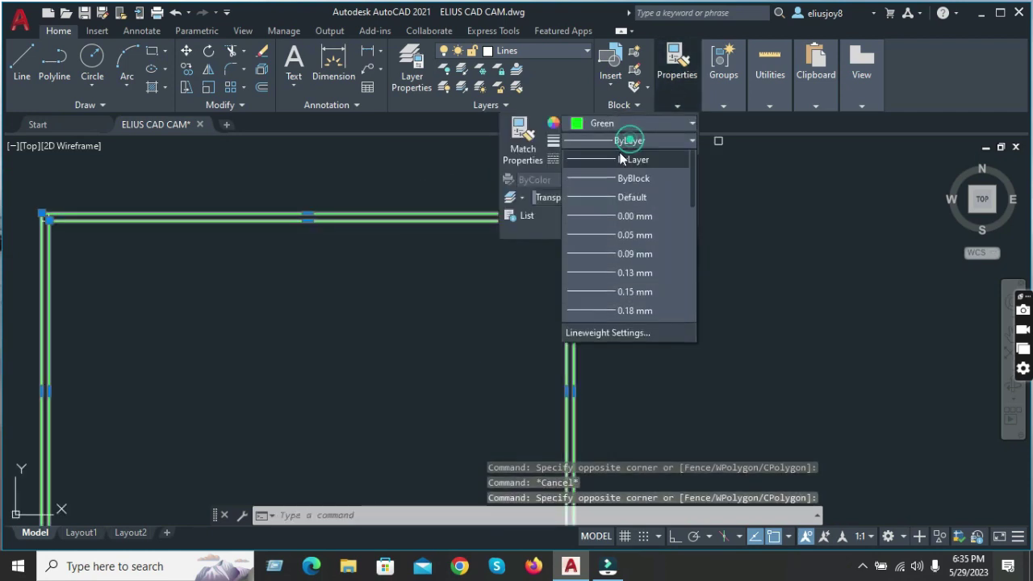
pyautogui.scroll(-2, 612, 228)
pyautogui.click(626, 260)
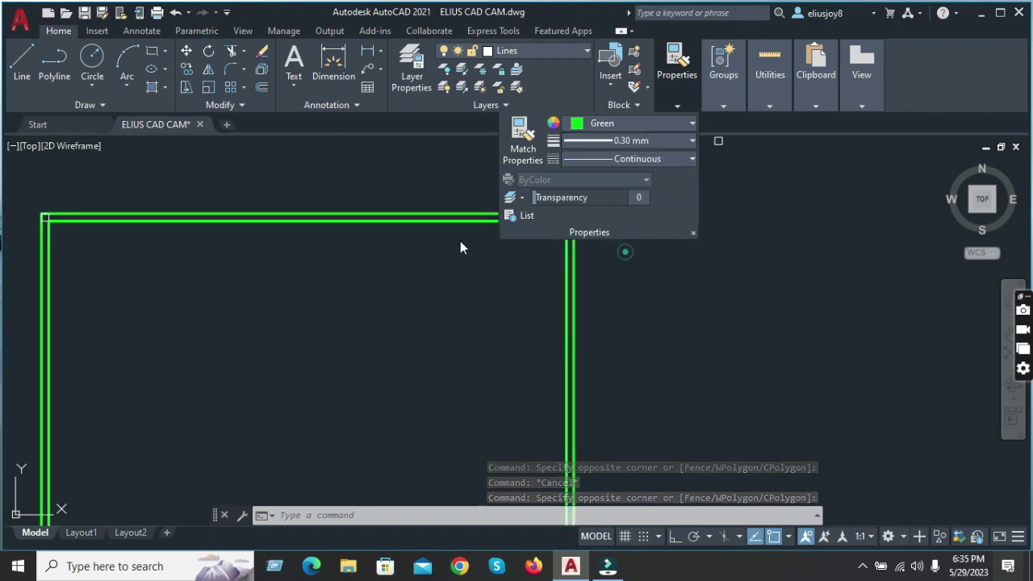
pyautogui.press('Escape')
pyautogui.scroll(-3, 473, 223)
pyautogui.press('Escape')
pyautogui.scroll(5, 375, 232)
pyautogui.scroll(3, 380, 207)
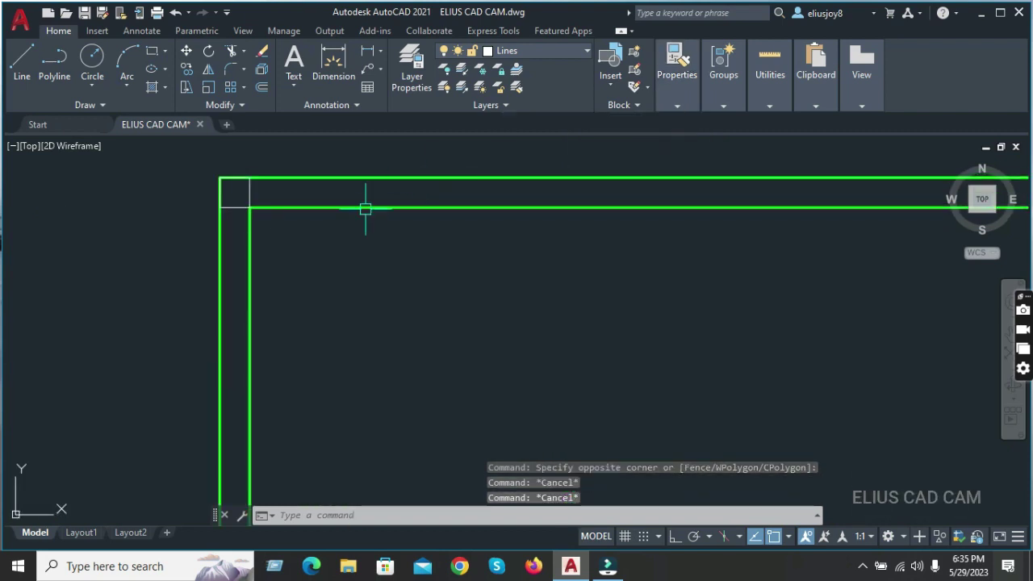
# - Make the corner column square Red with a 0.30 mm lineweight
pyautogui.click(688, 72)
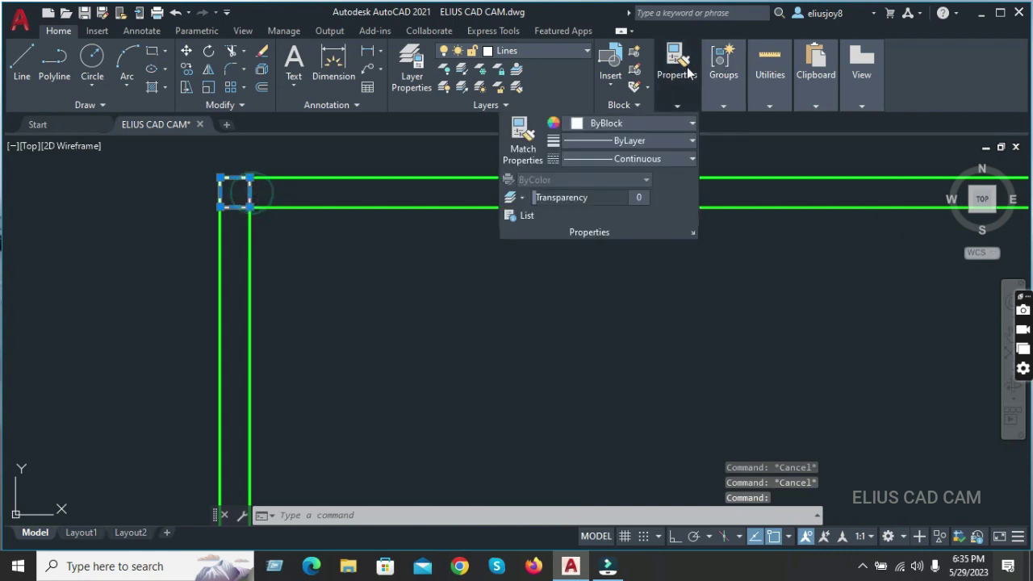
pyautogui.click(617, 126)
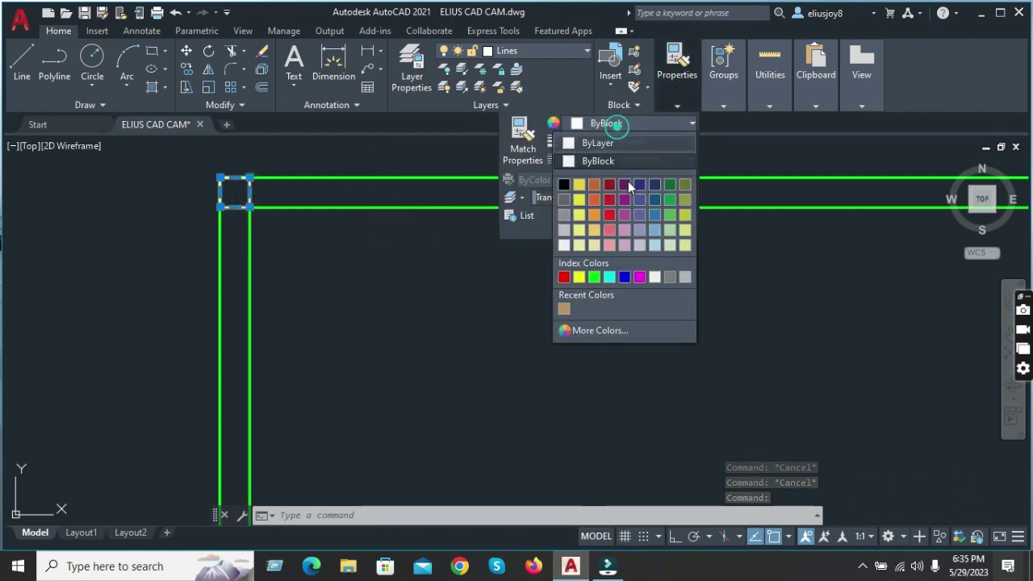
pyautogui.click(566, 279)
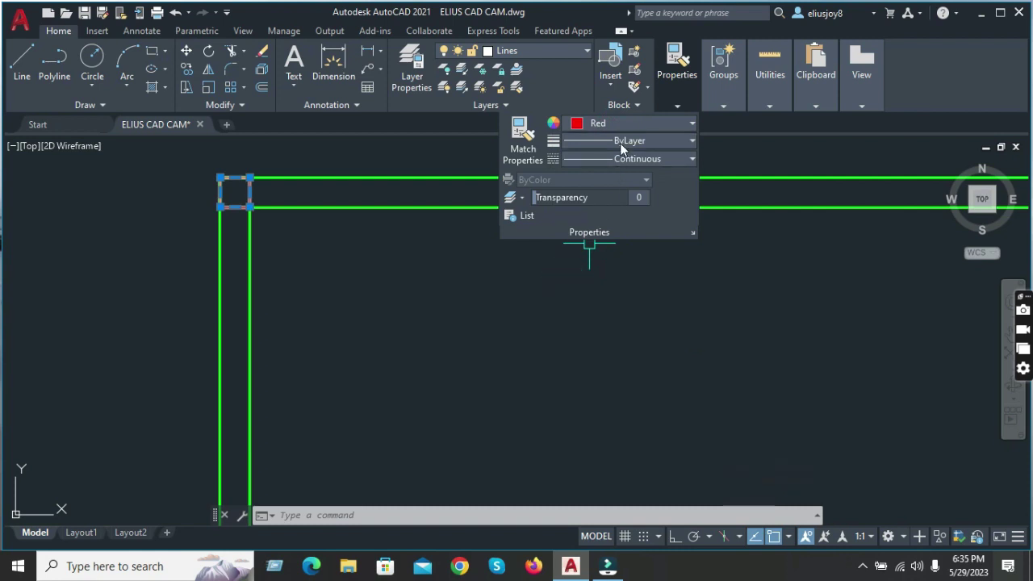
pyautogui.click(619, 140)
pyautogui.scroll(-3, 610, 234)
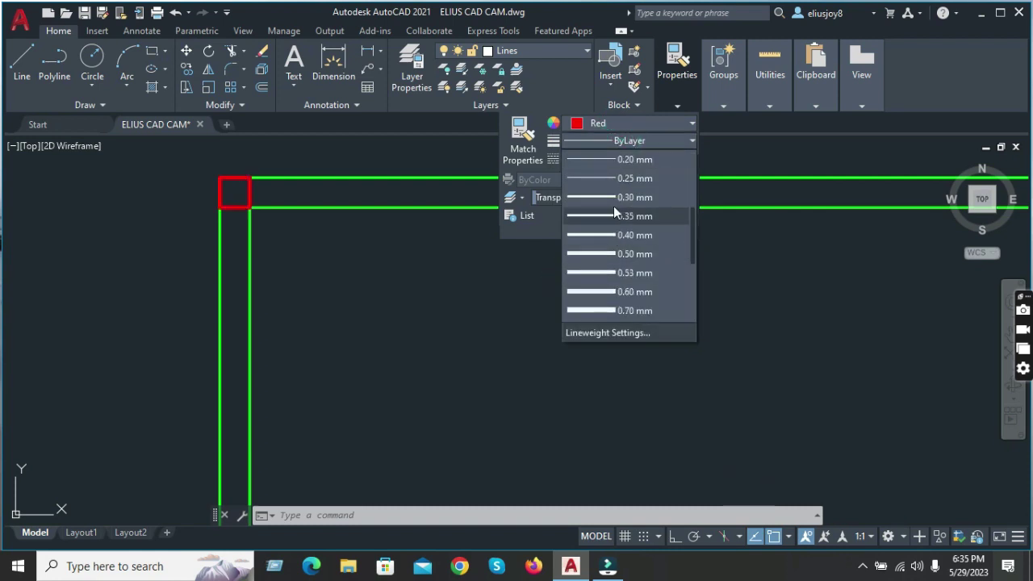
pyautogui.click(614, 197)
pyautogui.press('Escape')
pyautogui.press('Escape')
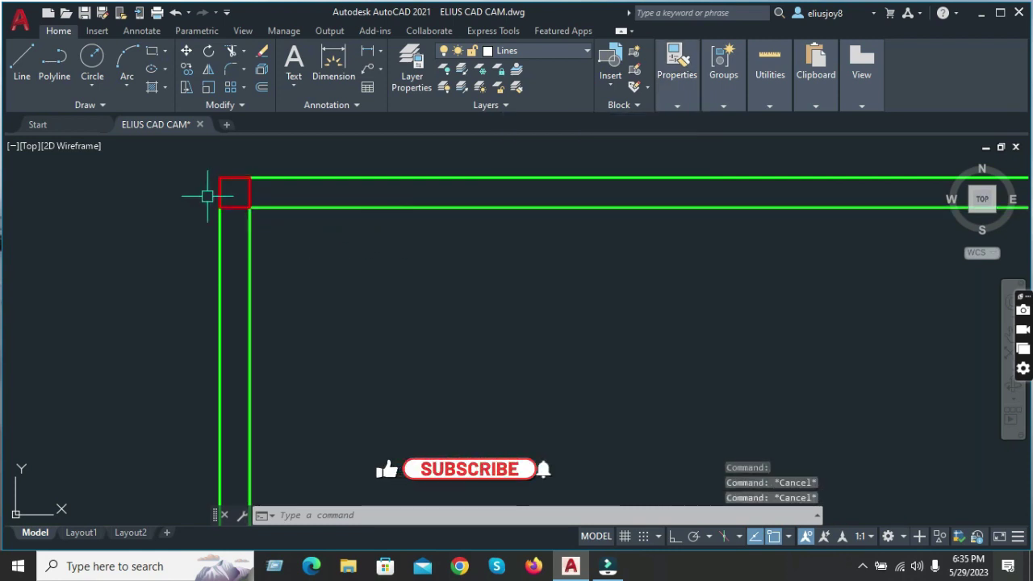
# - Window-select the stray small object and delete it
pyautogui.scroll(-5, 207, 195)
pyautogui.scroll(4, 240, 212)
pyautogui.scroll(-4, 240, 212)
pyautogui.scroll(-5, 404, 230)
pyautogui.scroll(2, 484, 218)
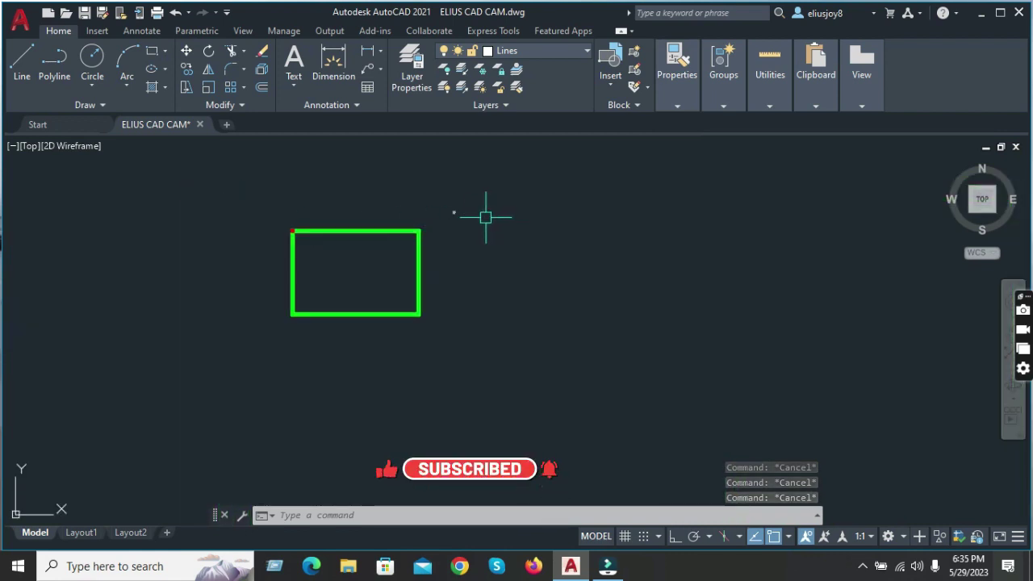
pyautogui.scroll(4, 378, 185)
pyautogui.click(396, 200)
pyautogui.click(447, 235)
pyautogui.press('Delete')
pyautogui.scroll(-4, 507, 210)
pyautogui.scroll(-5, 403, 238)
pyautogui.scroll(7, 185, 228)
pyautogui.scroll(6, 246, 224)
pyautogui.scroll(2, 208, 214)
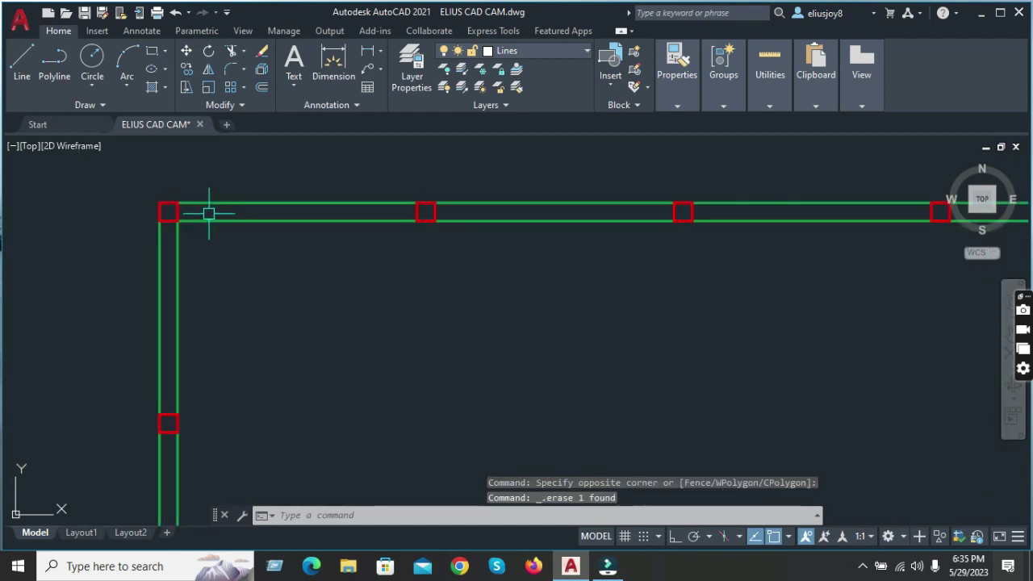
# - Try a linear dimension between the corner column and the next column, then cancel it
pyautogui.click(367, 51)
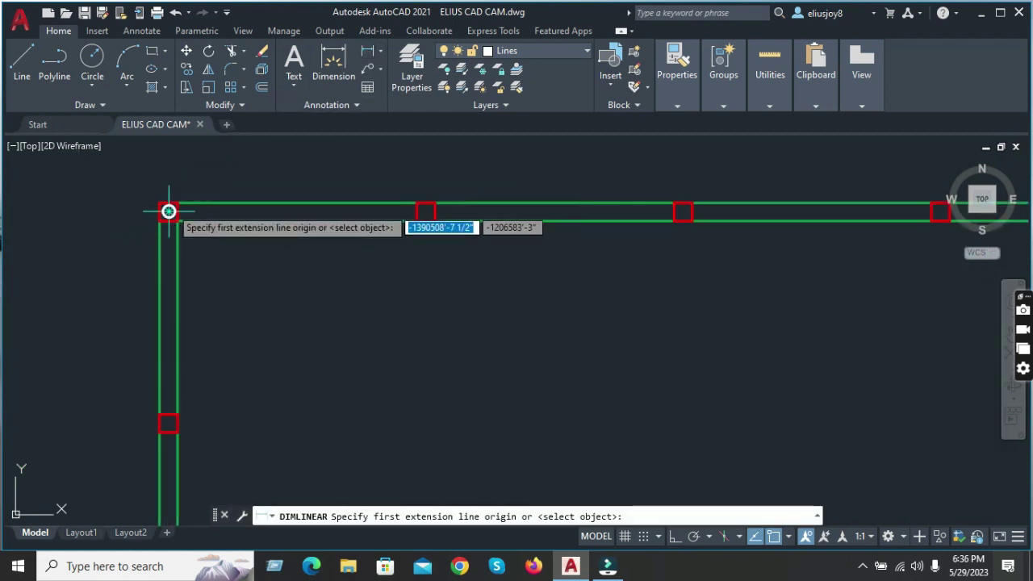
pyautogui.click(169, 211)
pyautogui.click(425, 211)
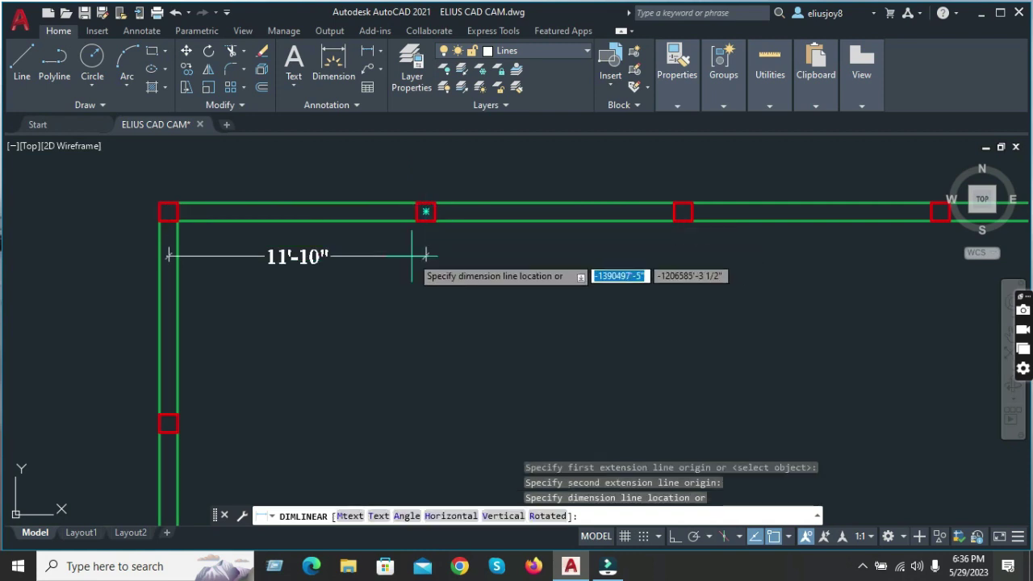
pyautogui.press('Escape')
pyautogui.scroll(-5, 81, 239)
pyautogui.scroll(-3, 81, 238)
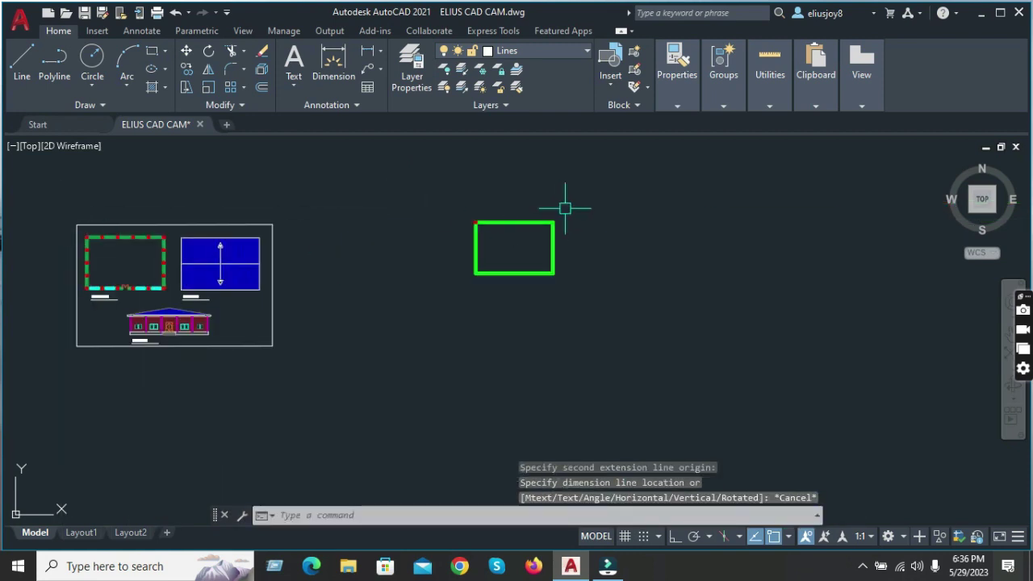
pyautogui.scroll(6, 565, 208)
pyautogui.press('Escape')
pyautogui.press('Escape')
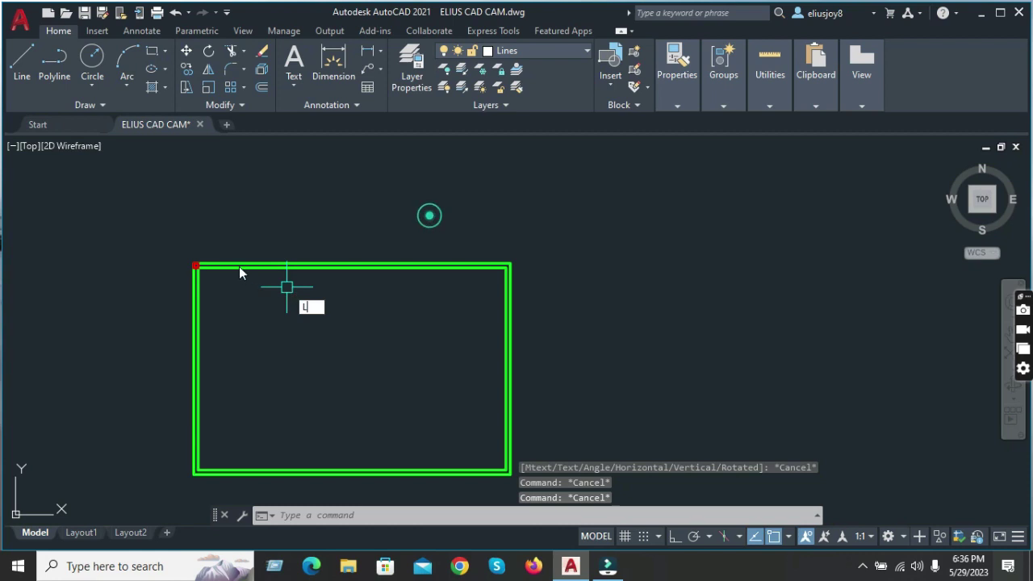
# - With ortho on, draw a vertical line straight up from the top-left column corner
pyautogui.press('Return')
pyautogui.scroll(7, 195, 255)
pyautogui.click(212, 336)
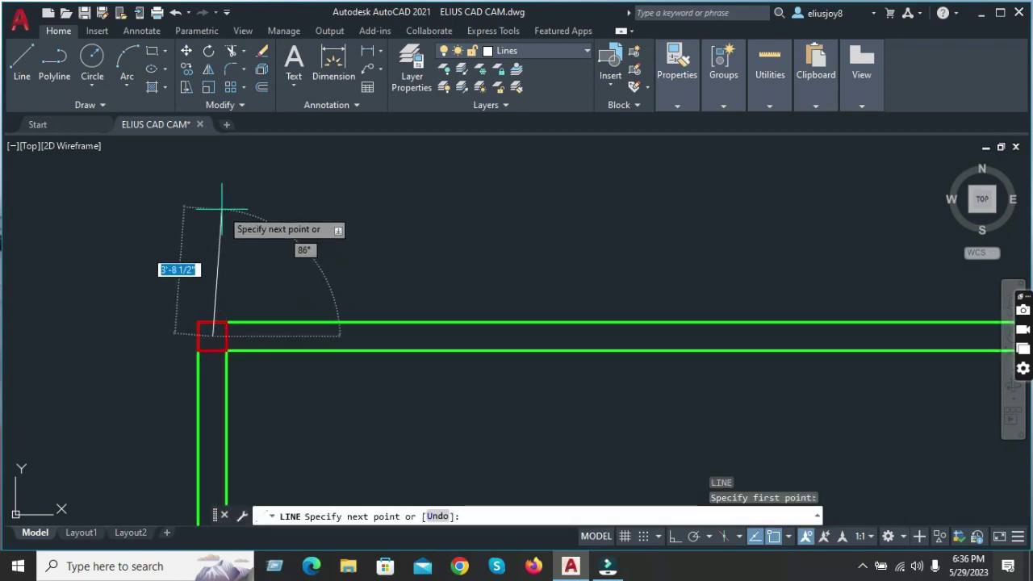
pyautogui.press('F8')
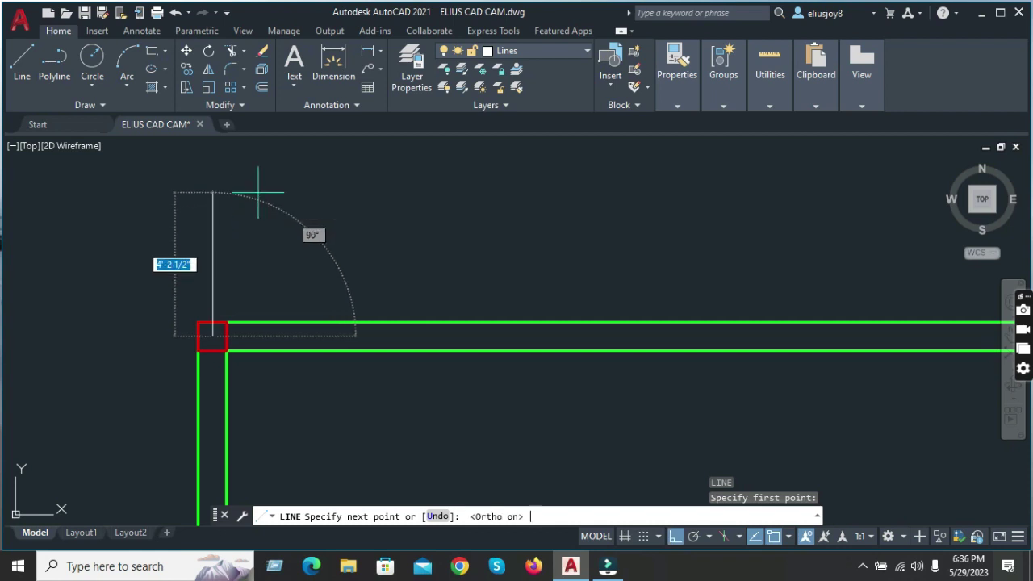
pyautogui.press('Return')
pyautogui.click(258, 192)
pyautogui.press('Escape')
pyautogui.press('Return')
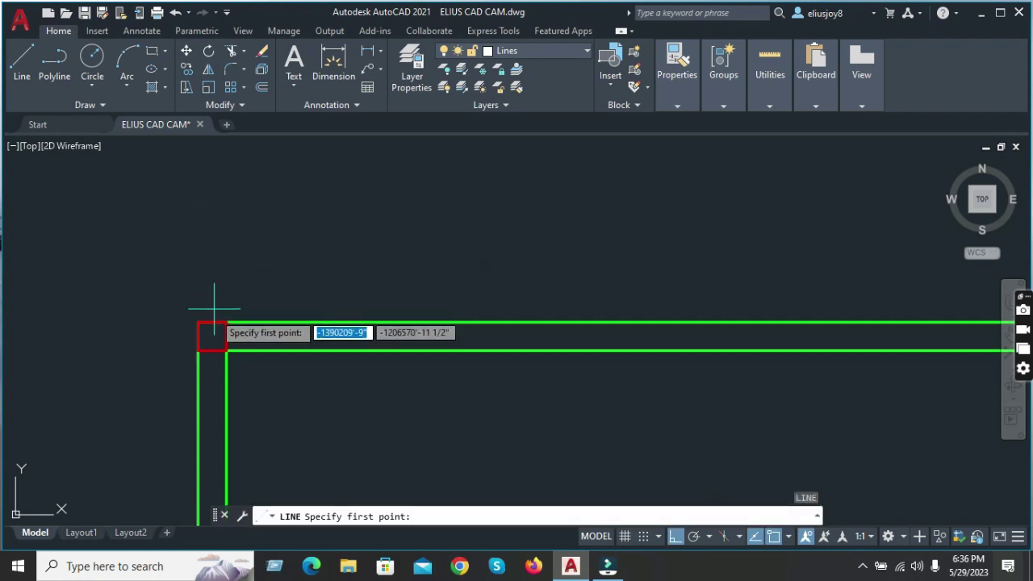
pyautogui.click(213, 336)
pyautogui.click(212, 179)
pyautogui.press('Return')
# - Dismiss the Windows search panel and zoom back to the top-left corner
pyautogui.scroll(-2, 191, 239)
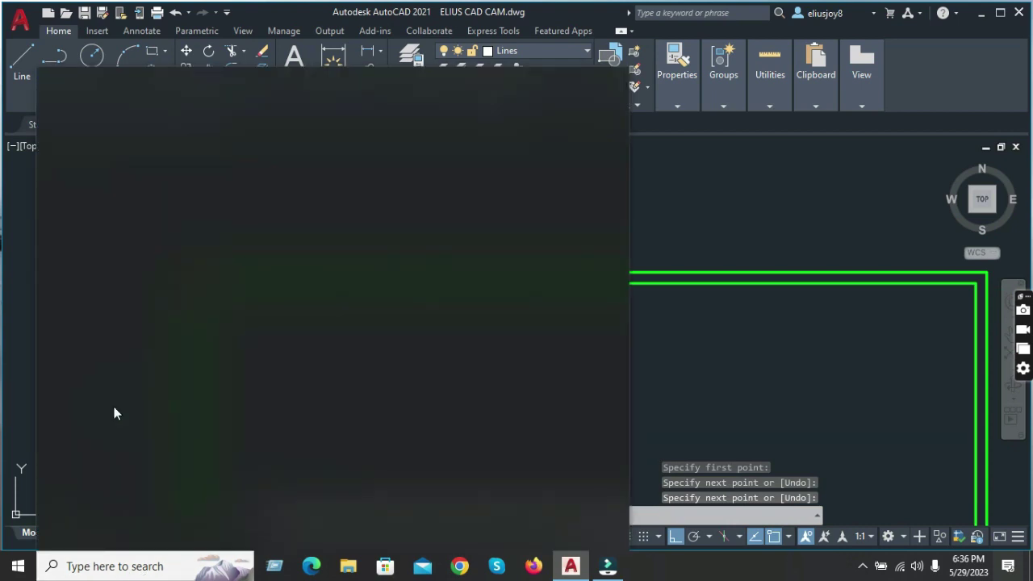
pyautogui.click(661, 246)
pyautogui.scroll(2, 154, 249)
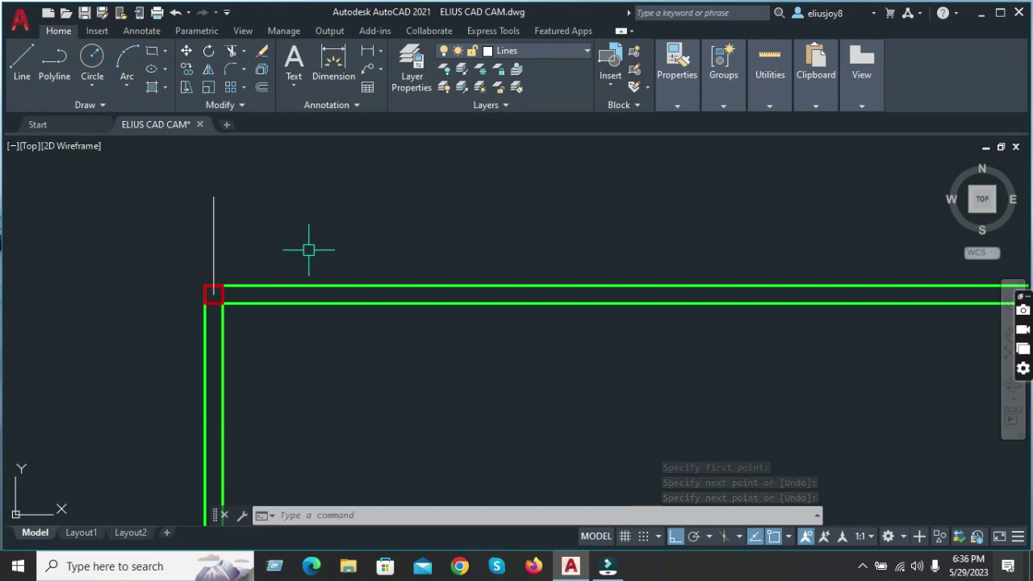
# - Offset the vertical line above the corner column 11'-10" to the right
pyautogui.write('o')
pyautogui.press('Return')
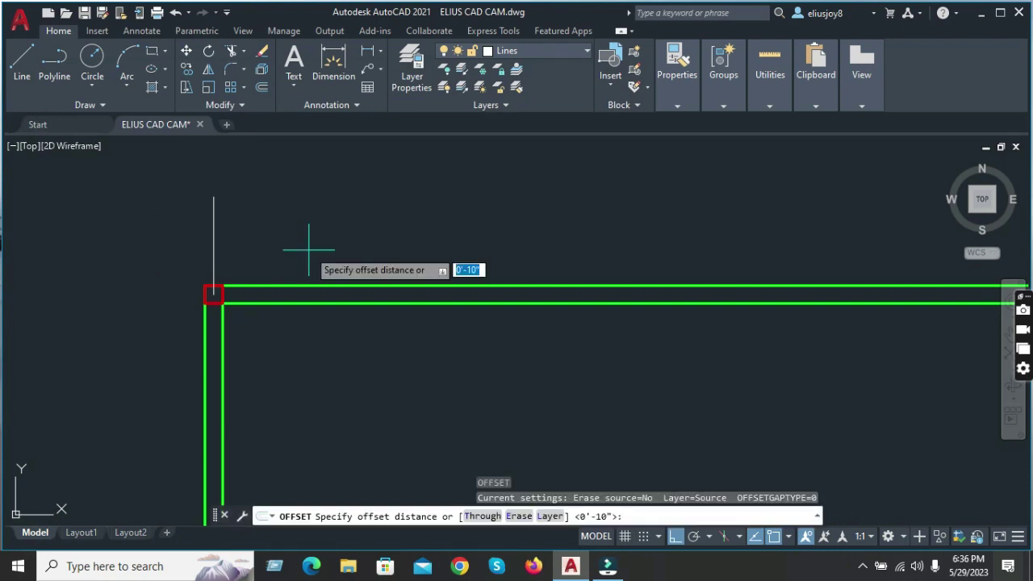
pyautogui.write("'-")
pyautogui.press('Return')
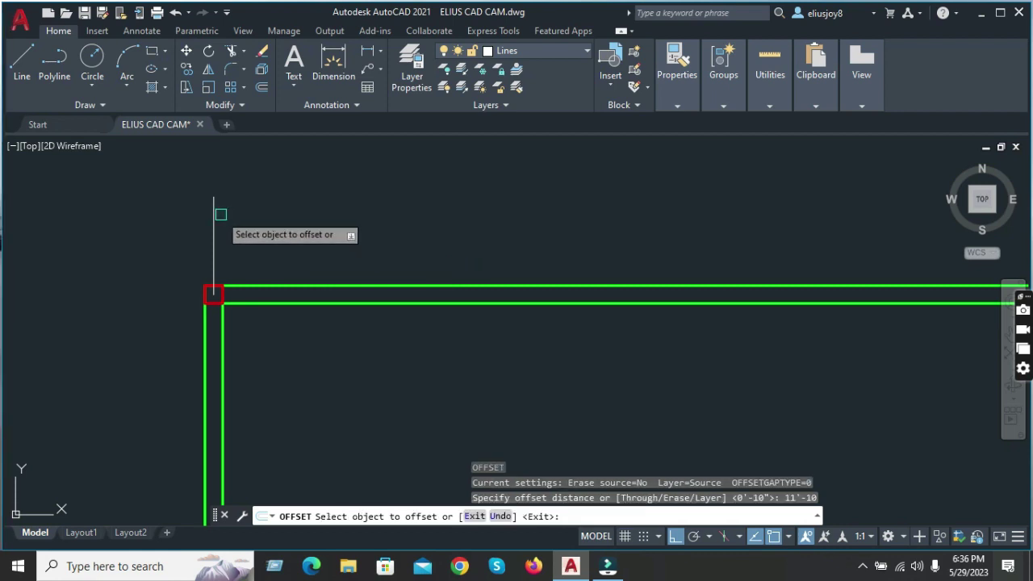
pyautogui.click(213, 214)
pyautogui.click(484, 242)
# - Keep offsetting each newest line 11'-10" rightward until one reaches the right corner
pyautogui.scroll(-5, 160, 244)
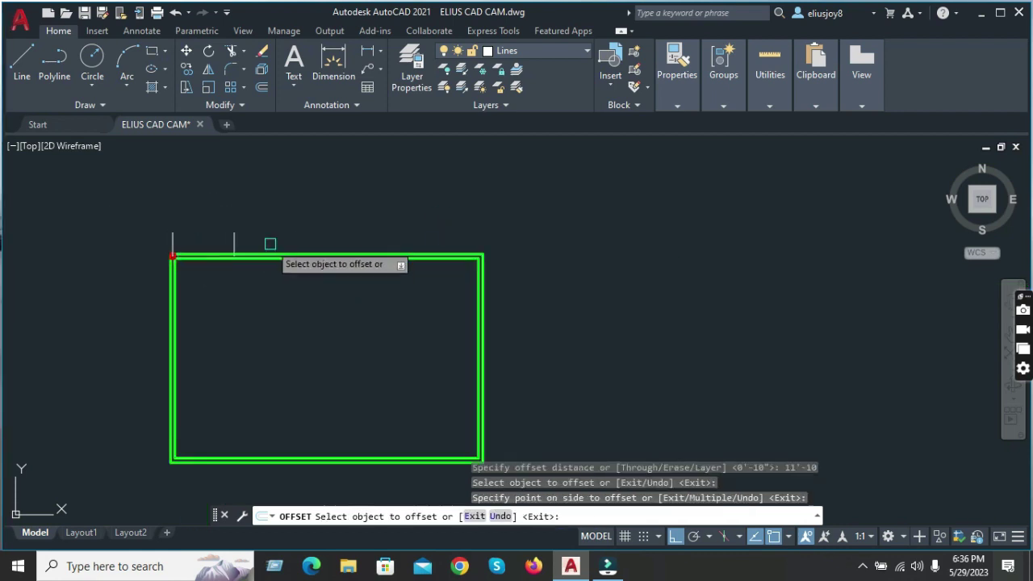
pyautogui.click(233, 236)
pyautogui.click(335, 239)
pyautogui.click(298, 237)
pyautogui.click(388, 239)
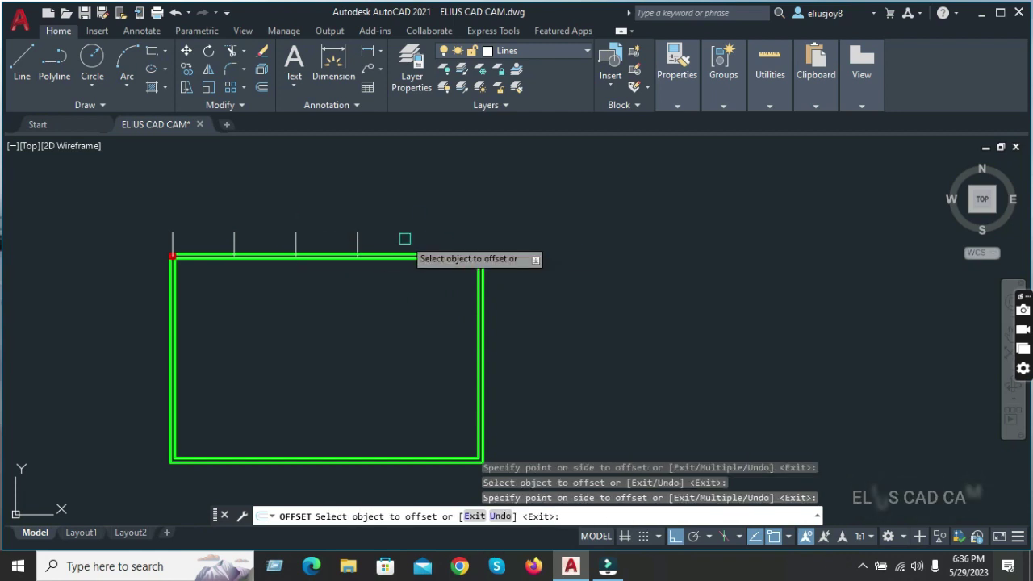
pyautogui.click(361, 239)
pyautogui.click(428, 237)
pyautogui.click(419, 237)
pyautogui.click(492, 257)
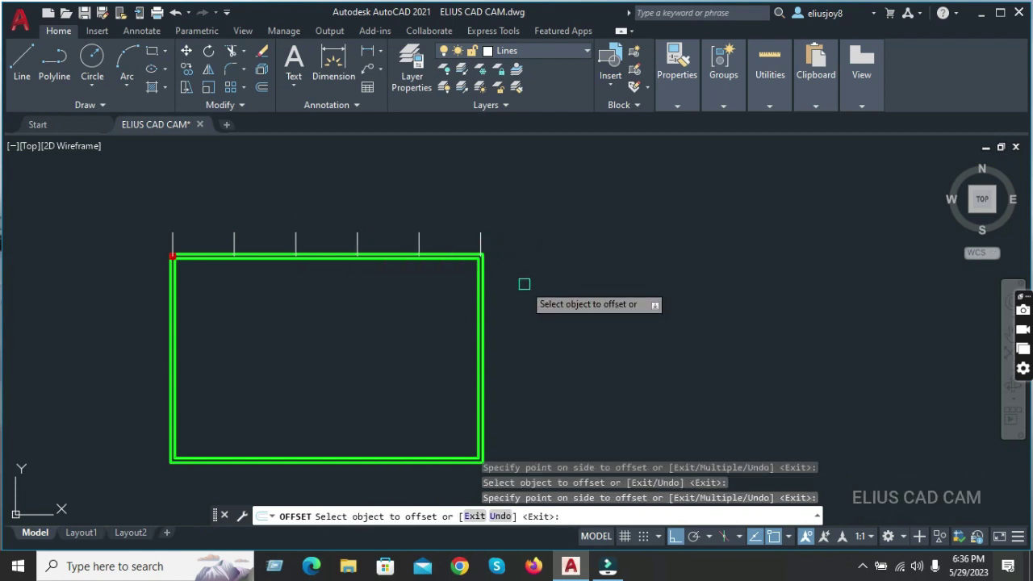
pyautogui.press('Escape')
# - Select the red column at the top-left corner
pyautogui.scroll(5, 173, 270)
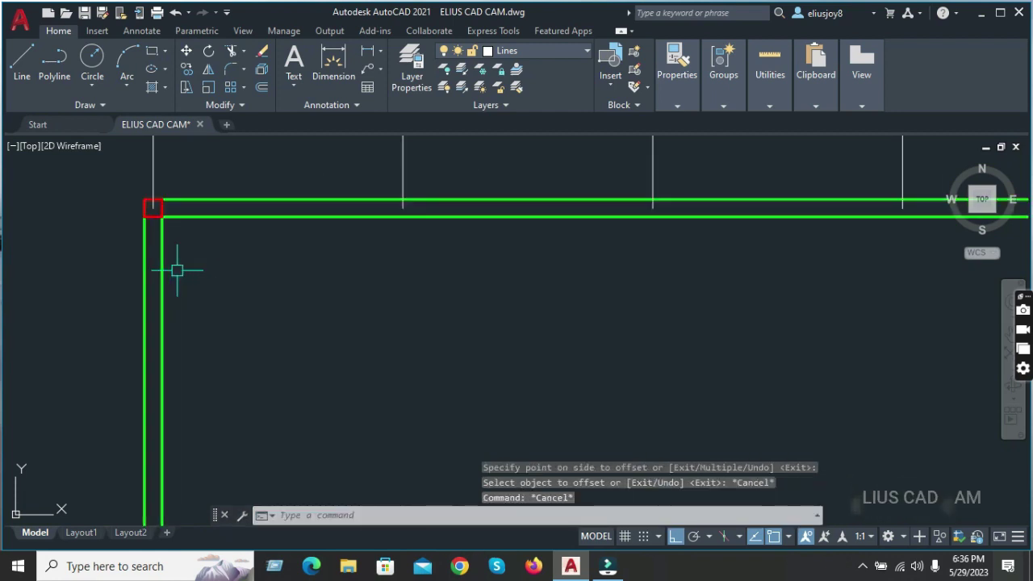
pyautogui.click(127, 191)
pyautogui.click(234, 274)
# - Copy the top-left red column onto the next four vertical lines along the top wall
pyautogui.write('p')
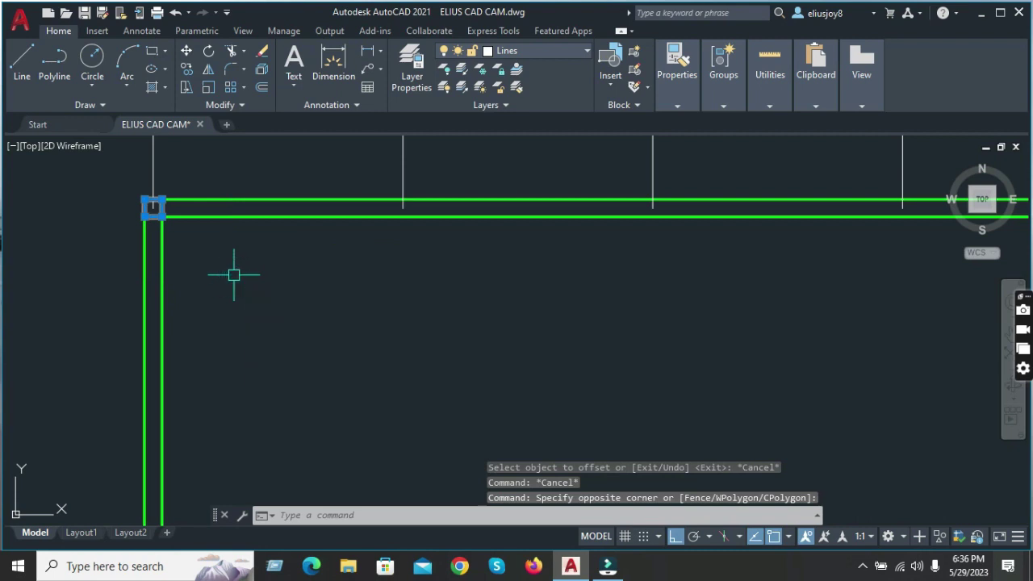
pyautogui.press('Return')
pyautogui.scroll(4, 143, 216)
pyautogui.click(141, 221)
pyautogui.scroll(-2, 139, 220)
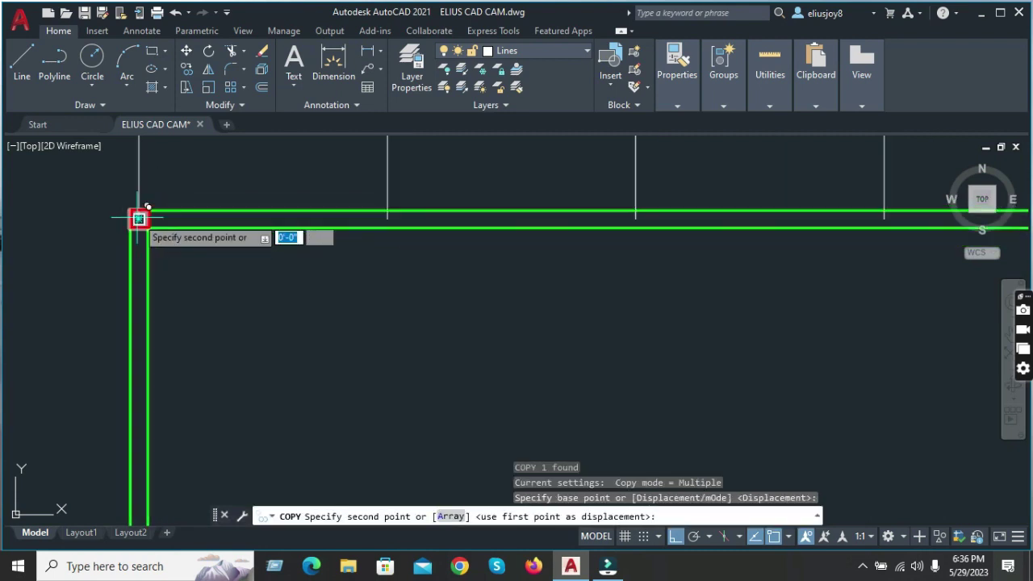
pyautogui.scroll(4, 355, 224)
pyautogui.click(393, 237)
pyautogui.scroll(-3, 369, 250)
pyautogui.scroll(3, 537, 237)
pyautogui.click(502, 248)
pyautogui.scroll(-3, 129, 256)
pyautogui.scroll(3, 443, 231)
pyautogui.scroll(-2, 234, 238)
pyautogui.scroll(4, 236, 246)
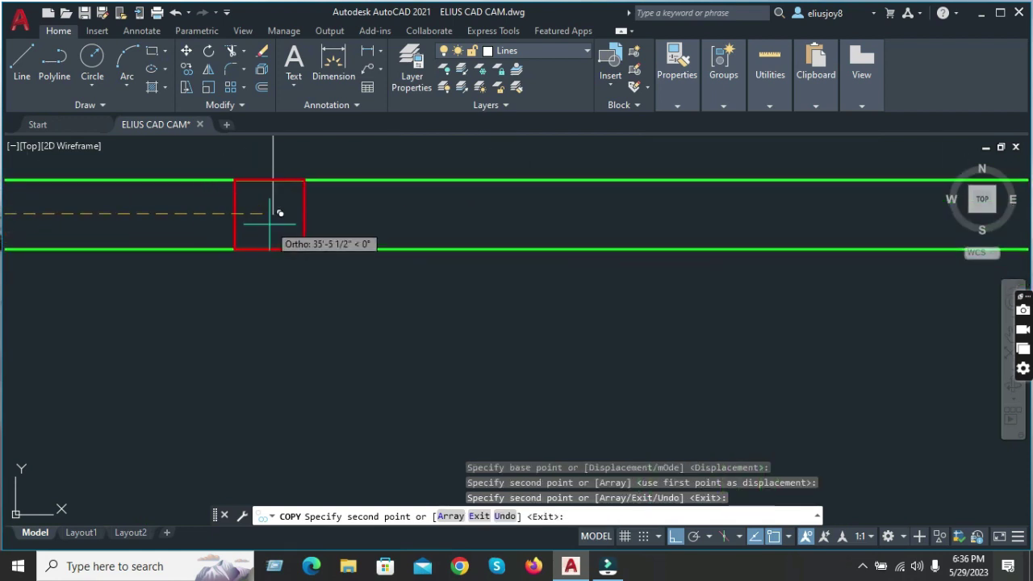
pyautogui.click(274, 219)
pyautogui.scroll(-4, 226, 234)
pyautogui.scroll(4, 392, 255)
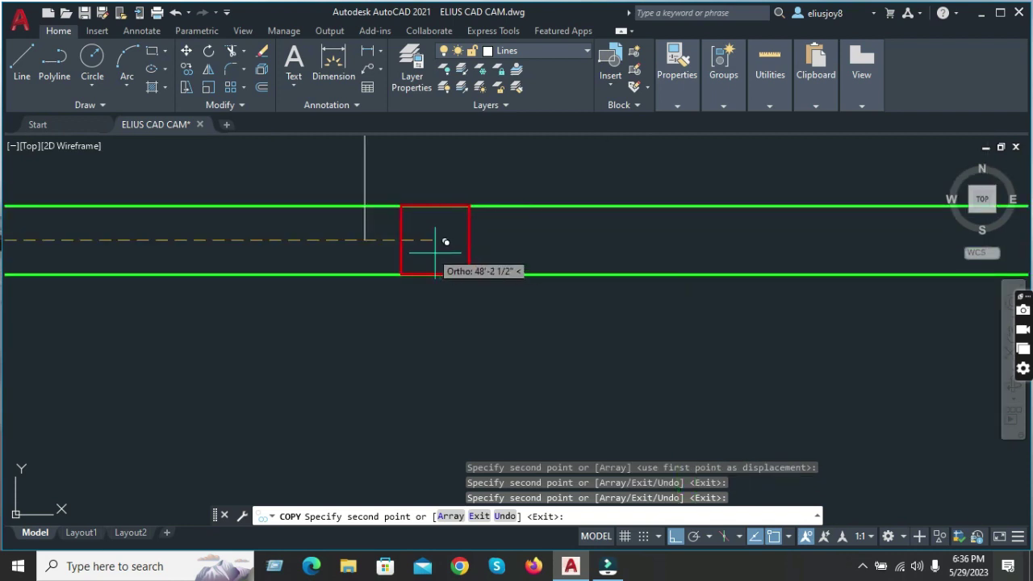
pyautogui.click(365, 240)
pyautogui.scroll(-3, 364, 239)
pyautogui.scroll(3, 438, 254)
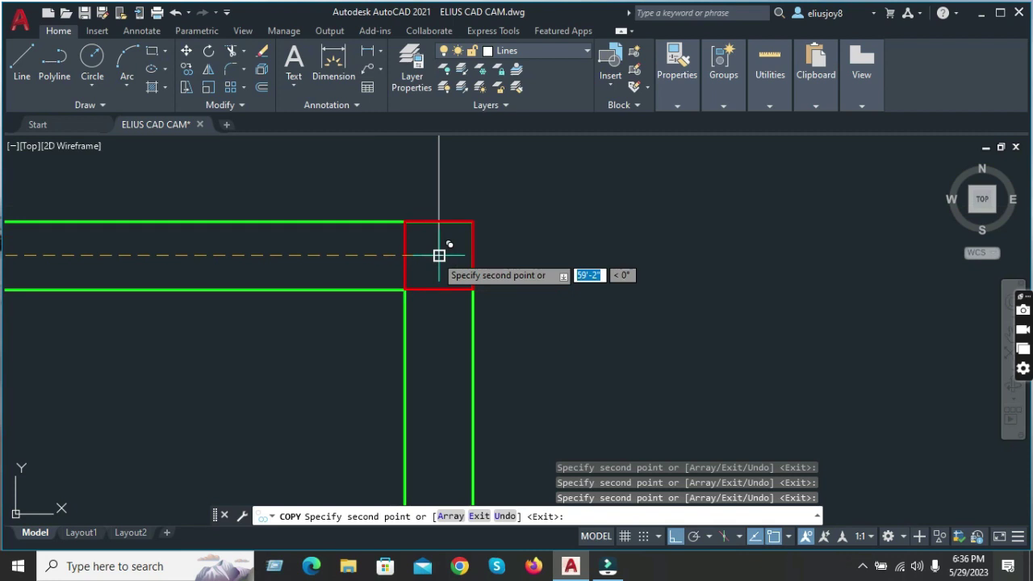
pyautogui.press('Escape')
# - Copy the last placed column to the top-right wall corner
pyautogui.scroll(-3, 452, 266)
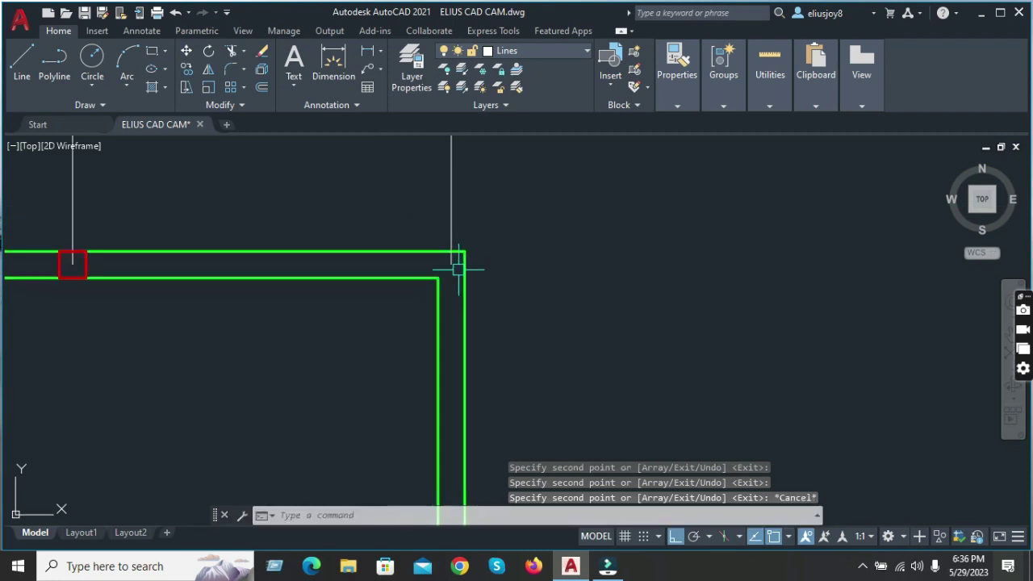
pyautogui.click(219, 264)
pyautogui.write('p')
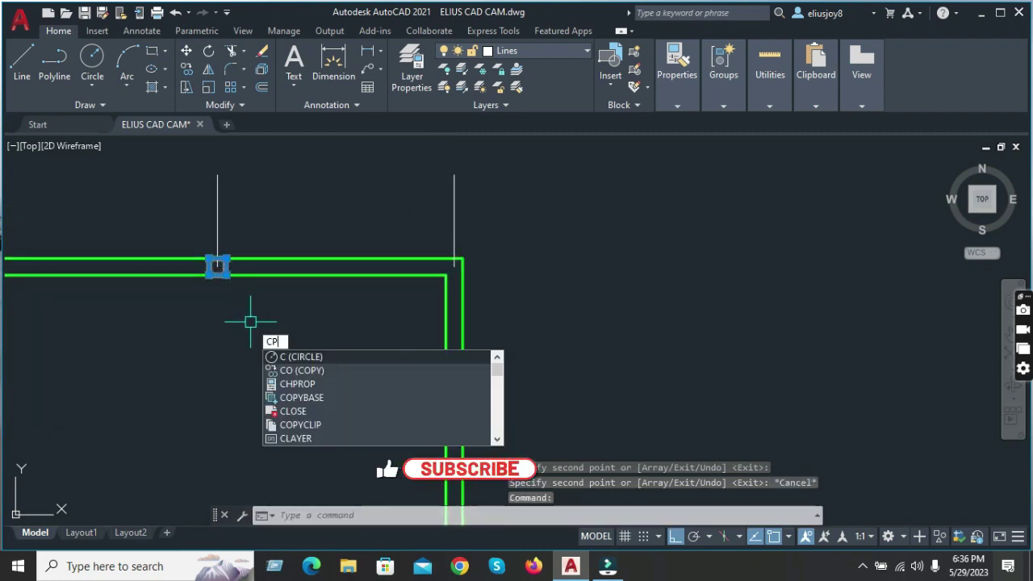
pyautogui.press('Return')
pyautogui.scroll(4, 255, 257)
pyautogui.click(186, 262)
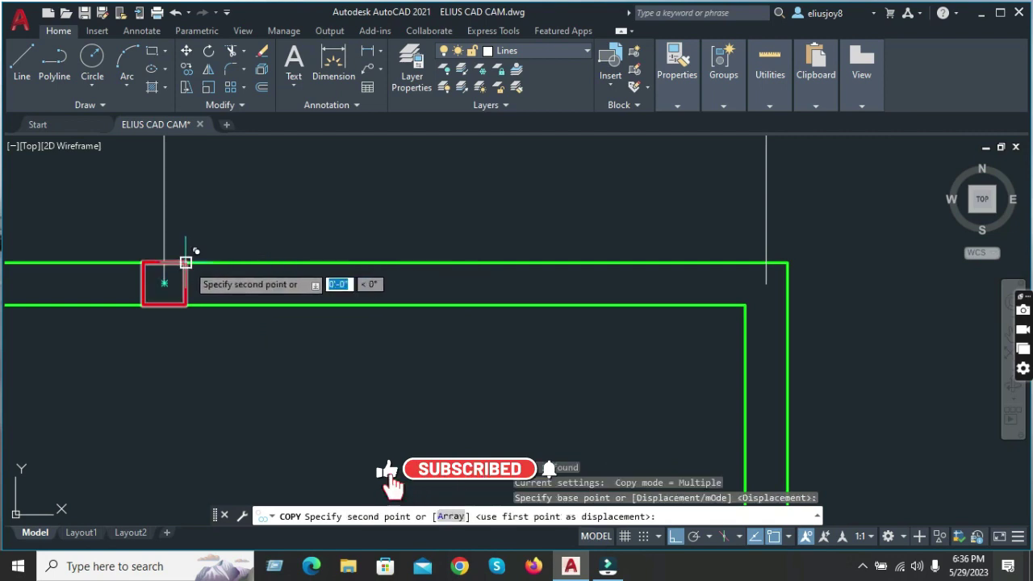
pyautogui.scroll(5, 730, 250)
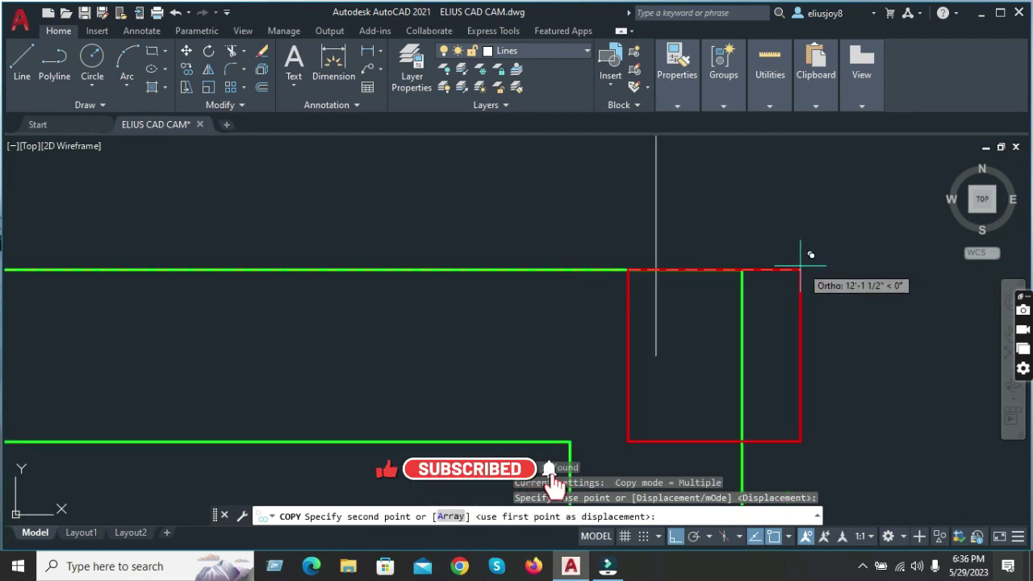
pyautogui.click(742, 270)
pyautogui.press('Escape')
# - Erase the six vertical lines, then undo twice to bring them back
pyautogui.scroll(-5, 661, 298)
pyautogui.scroll(-4, 703, 293)
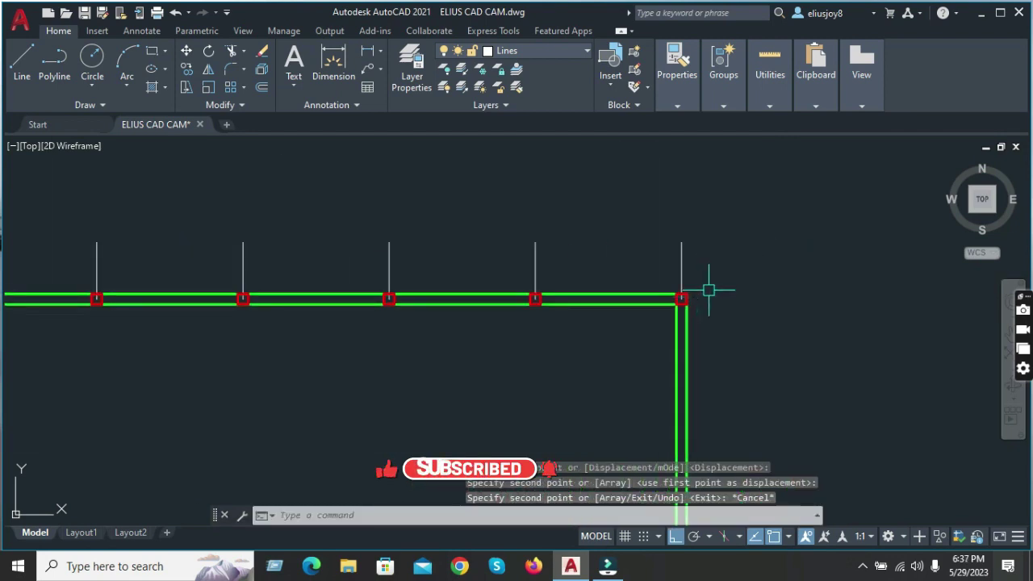
pyautogui.scroll(-4, 734, 263)
pyautogui.click(733, 261)
pyautogui.click(368, 212)
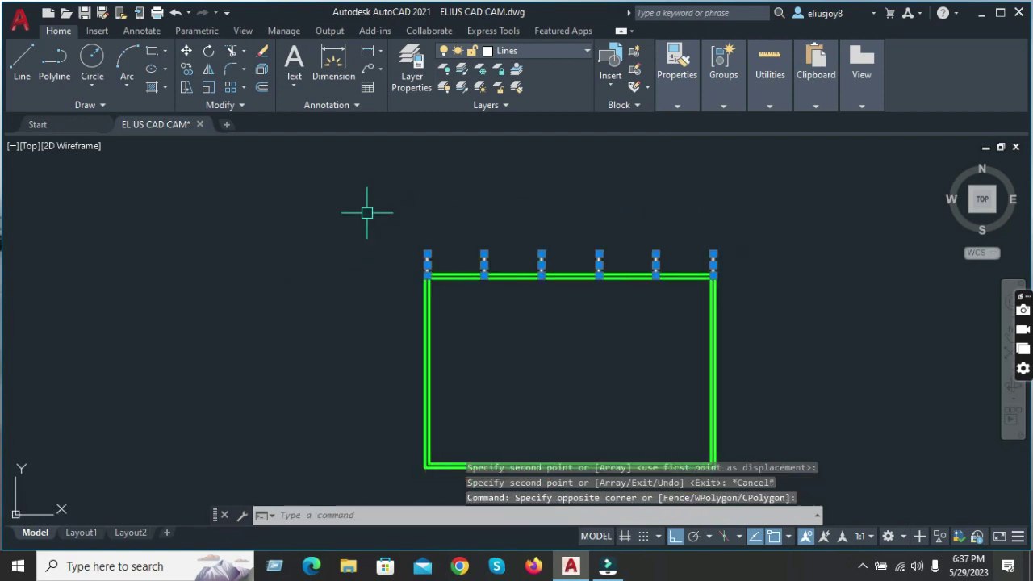
pyautogui.press('Delete')
pyautogui.scroll(-2, 199, 242)
pyautogui.scroll(4, 511, 249)
pyautogui.scroll(2, 504, 258)
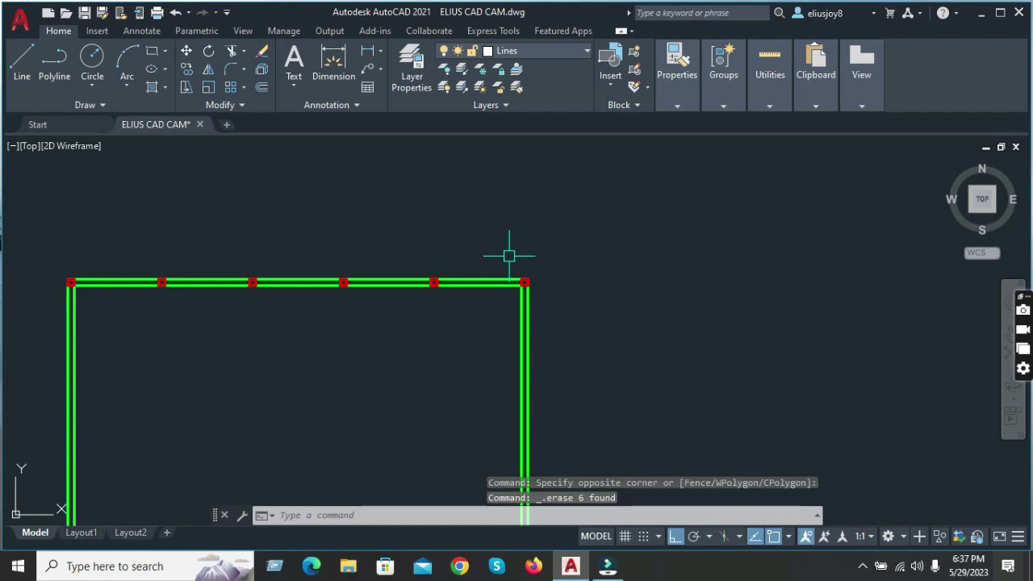
pyautogui.hotkey('ctrl', 'z')
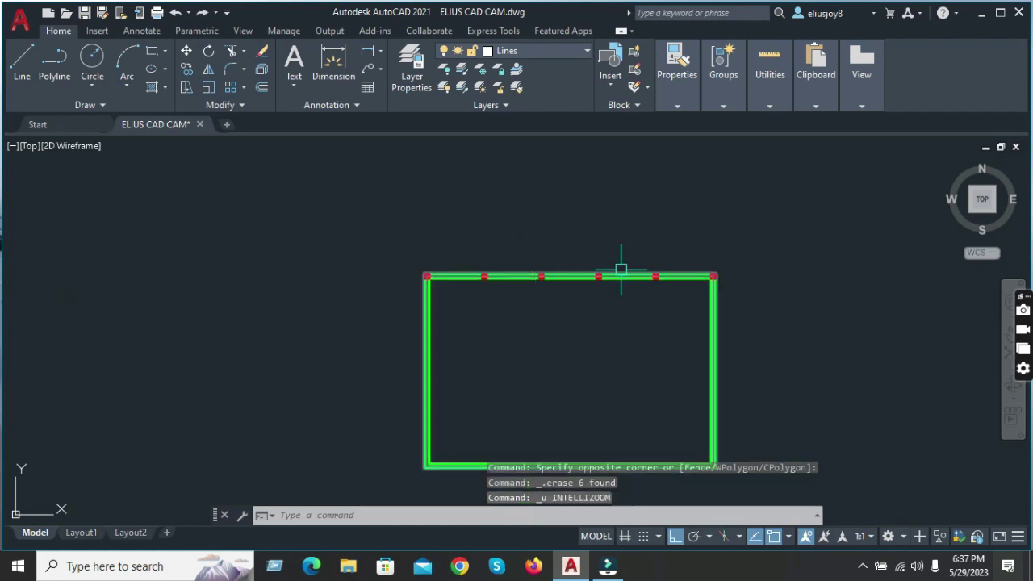
pyautogui.hotkey('ctrl', 'z')
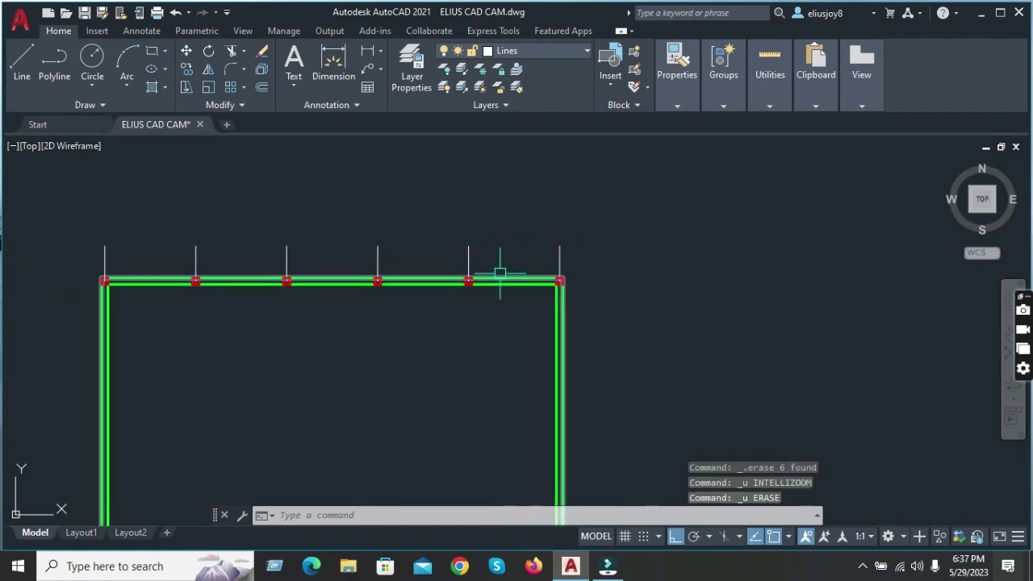
# - Start QDIM and try selecting the vertical lines, cancelling the failed selection
pyautogui.write('q')
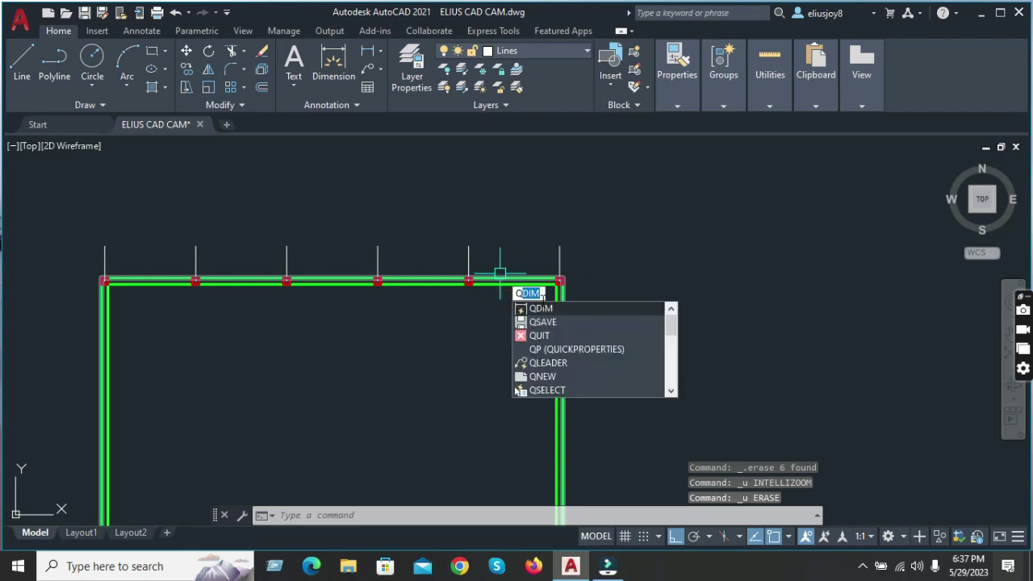
pyautogui.click(540, 310)
pyautogui.click(576, 255)
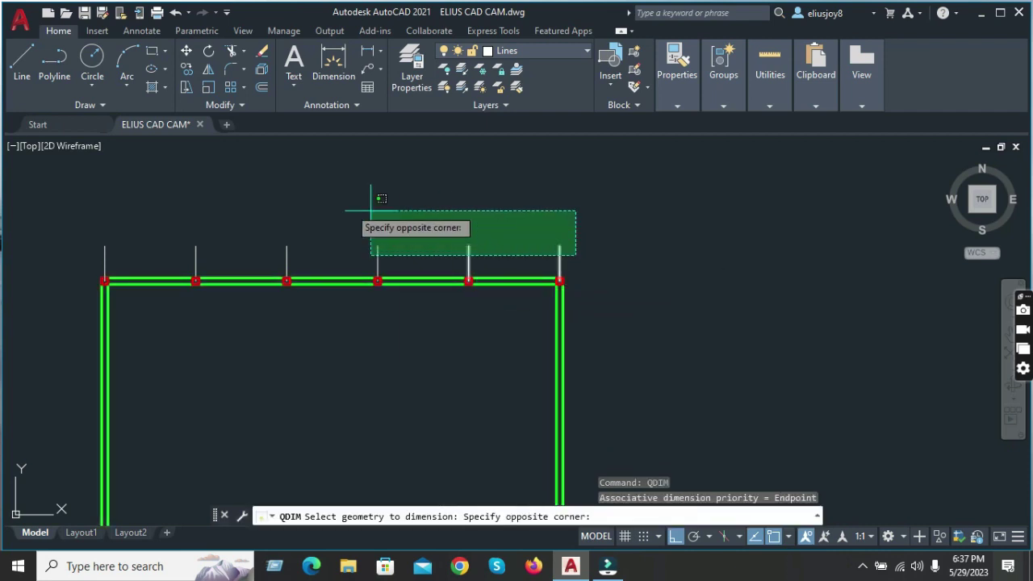
pyautogui.click(83, 185)
pyautogui.click(327, 215)
pyautogui.click(327, 216)
pyautogui.click(329, 211)
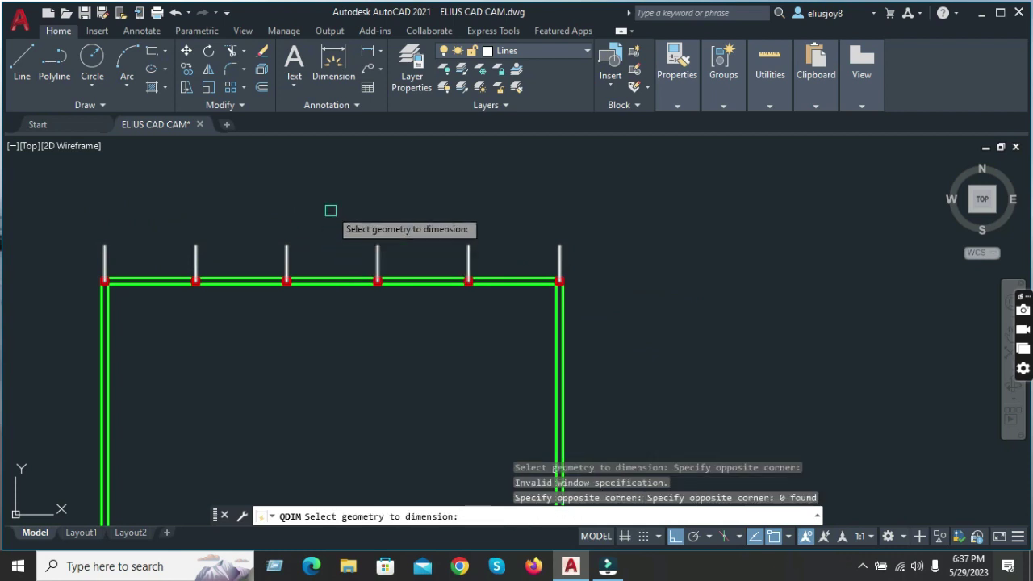
pyautogui.doubleClick(328, 239)
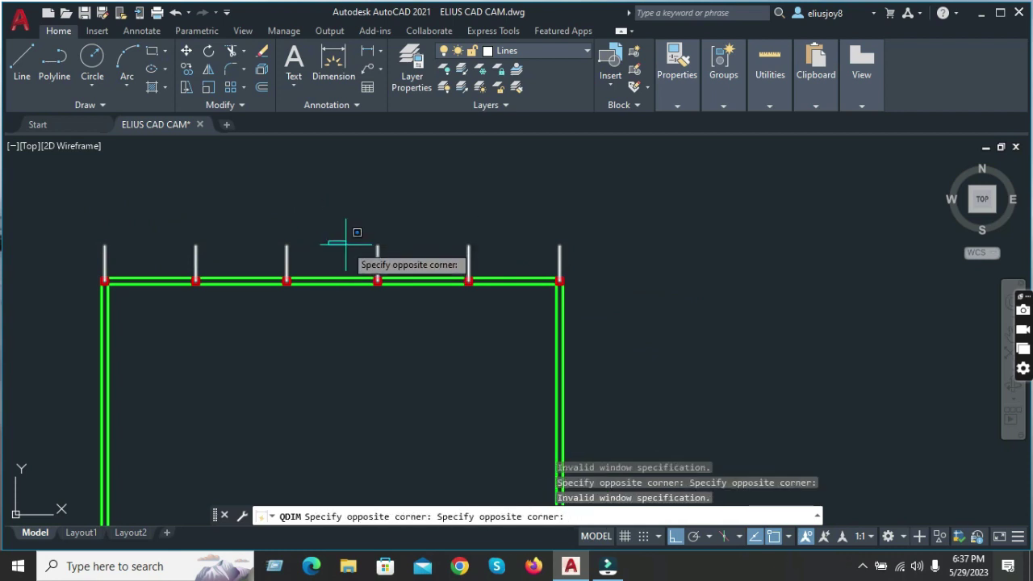
pyautogui.press('Escape')
pyautogui.press('Escape')
pyautogui.press('Escape')
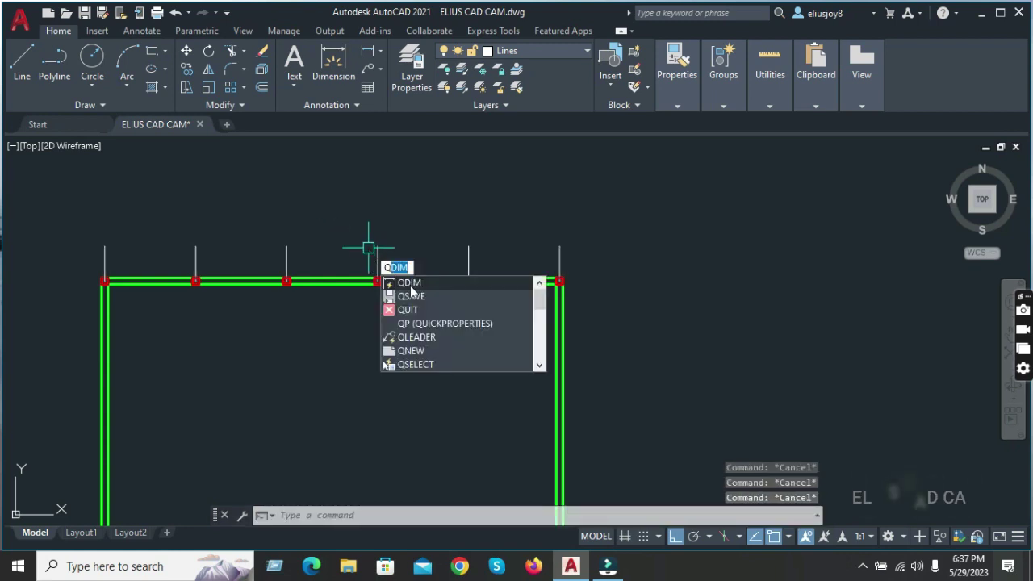
# - Window-select the six vertical lines and place the 11'-10" dimension chain above the top wall
pyautogui.click(411, 287)
pyautogui.click(595, 255)
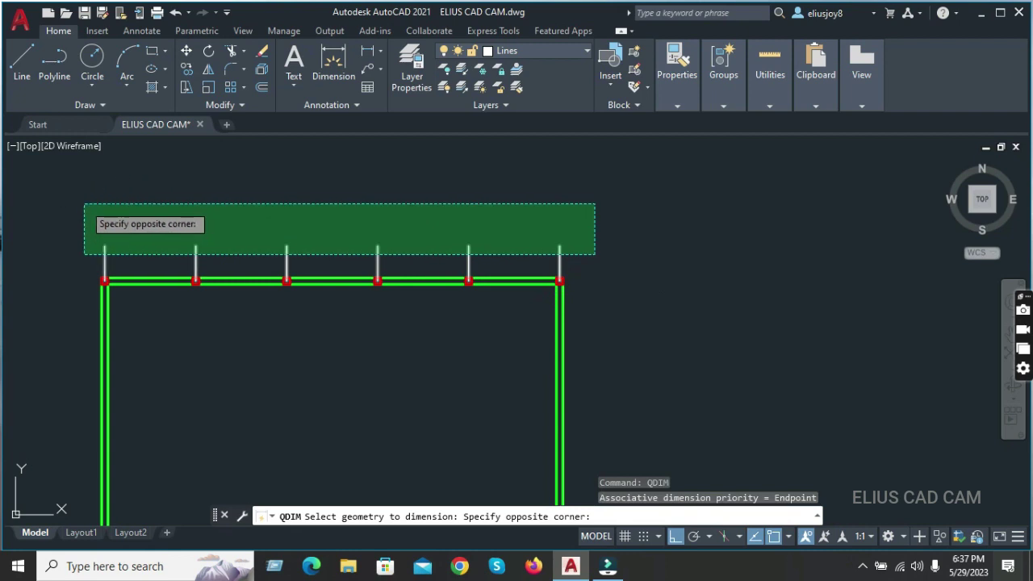
pyautogui.click(84, 205)
pyautogui.press('Return')
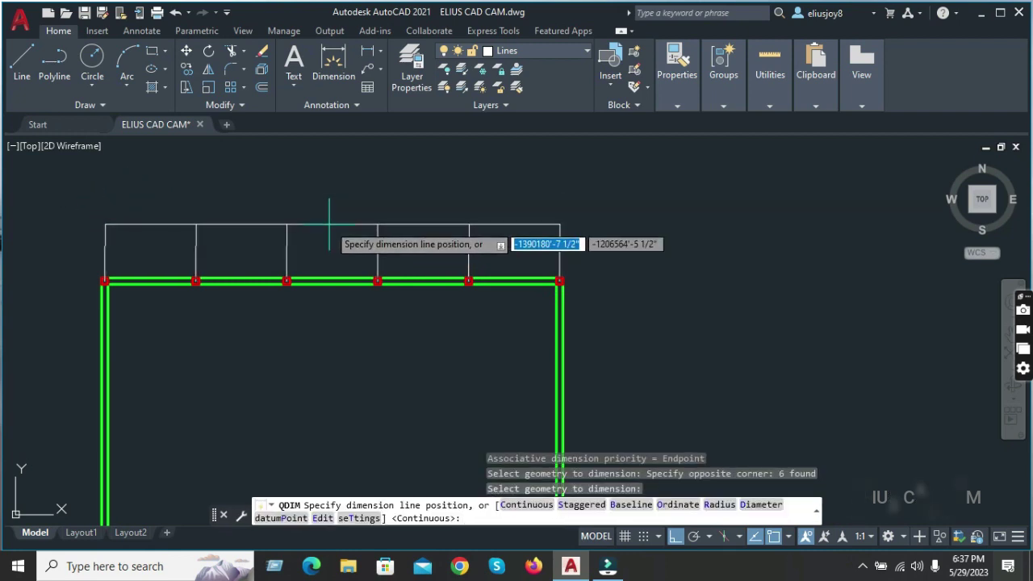
pyautogui.click(328, 223)
# - Select all the new top dimensions with a crossing window
pyautogui.scroll(4, 258, 231)
pyautogui.scroll(-2, 291, 233)
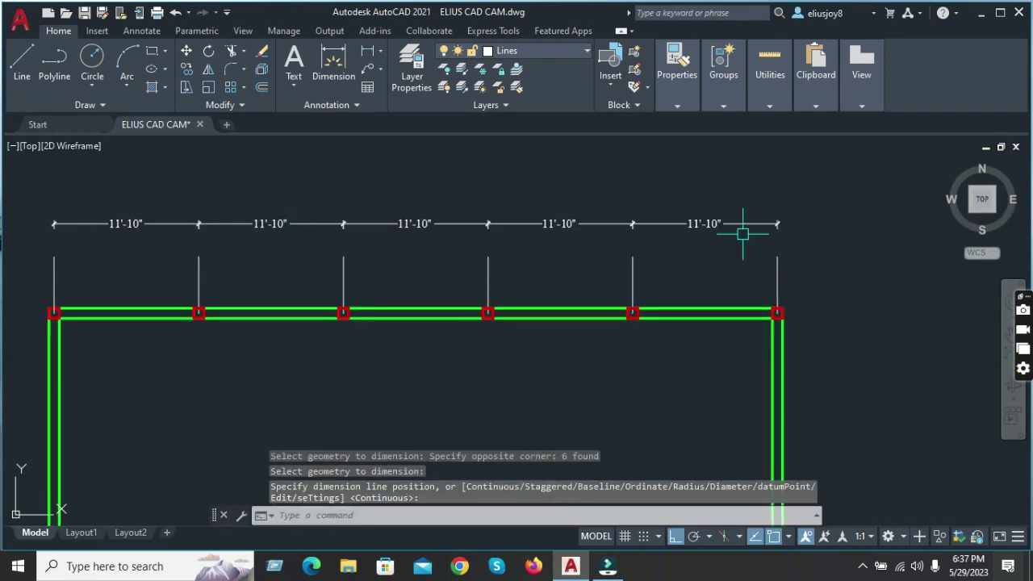
pyautogui.scroll(-2, 293, 186)
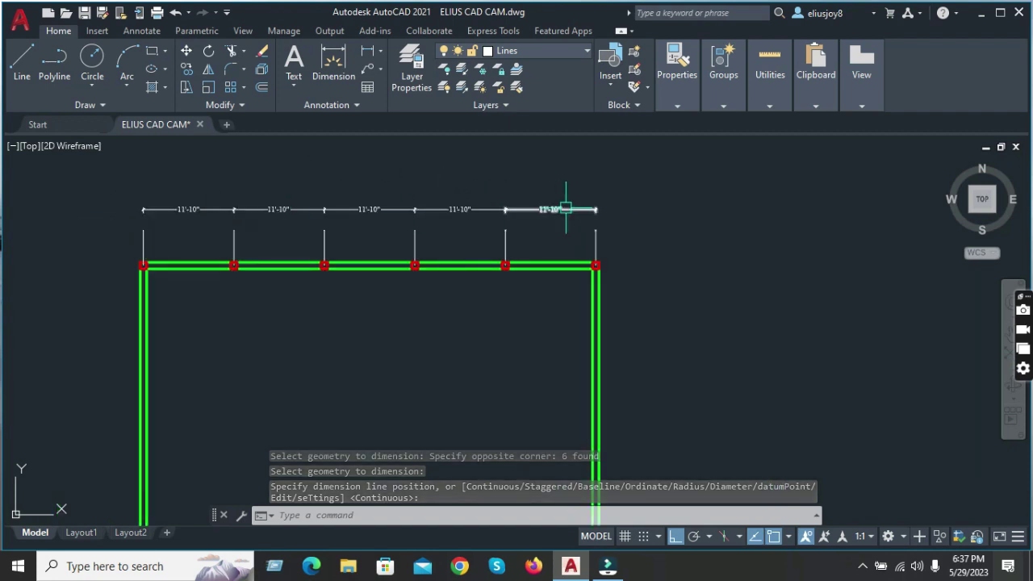
pyautogui.click(621, 234)
pyautogui.click(123, 228)
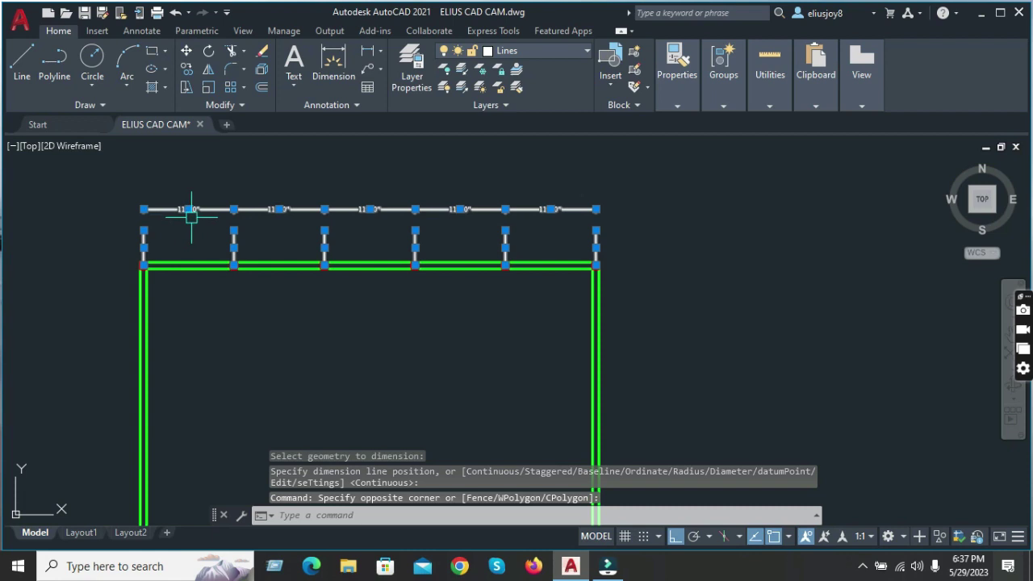
# - Delete the vertical extension lines above the top wall
pyautogui.press('Escape')
pyautogui.scroll(4, 184, 237)
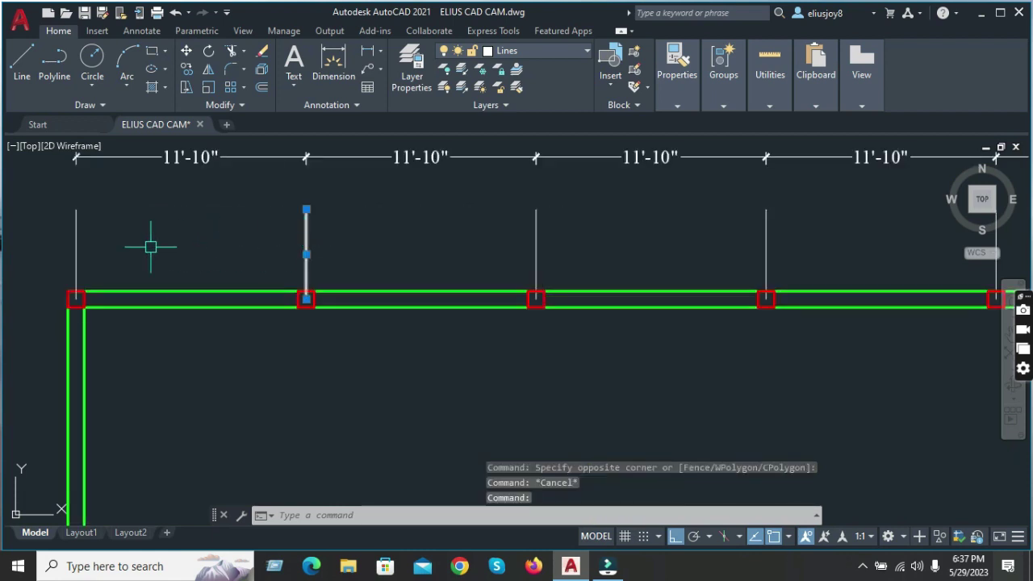
pyautogui.click(76, 237)
pyautogui.press('Delete')
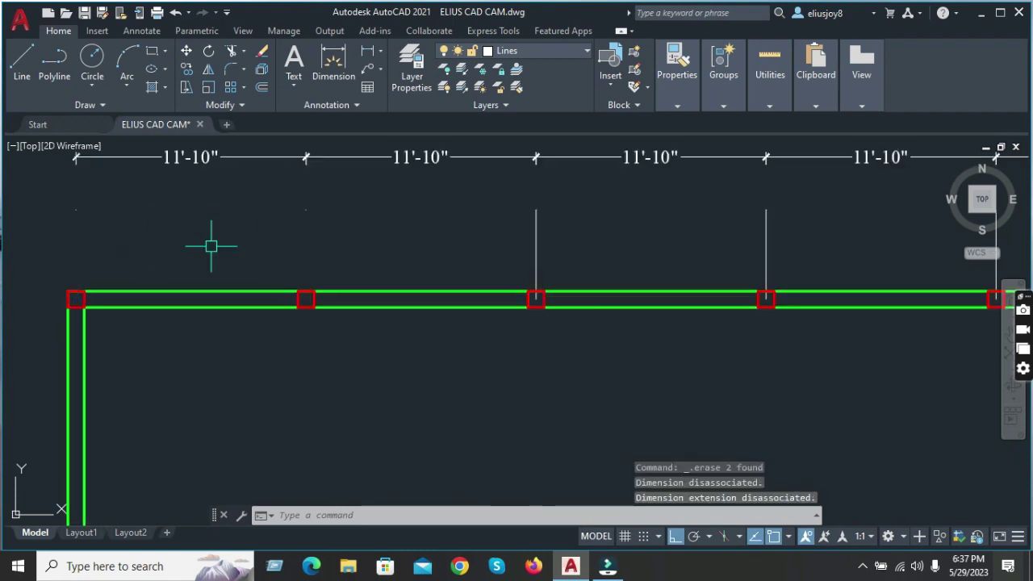
pyautogui.press('Delete')
pyautogui.scroll(-4, 226, 242)
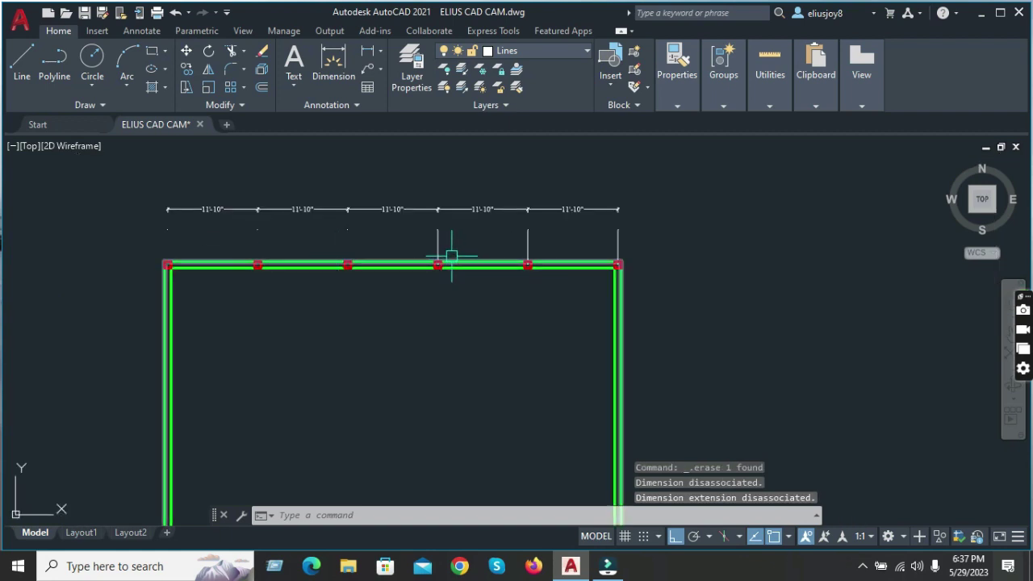
pyautogui.press('Delete')
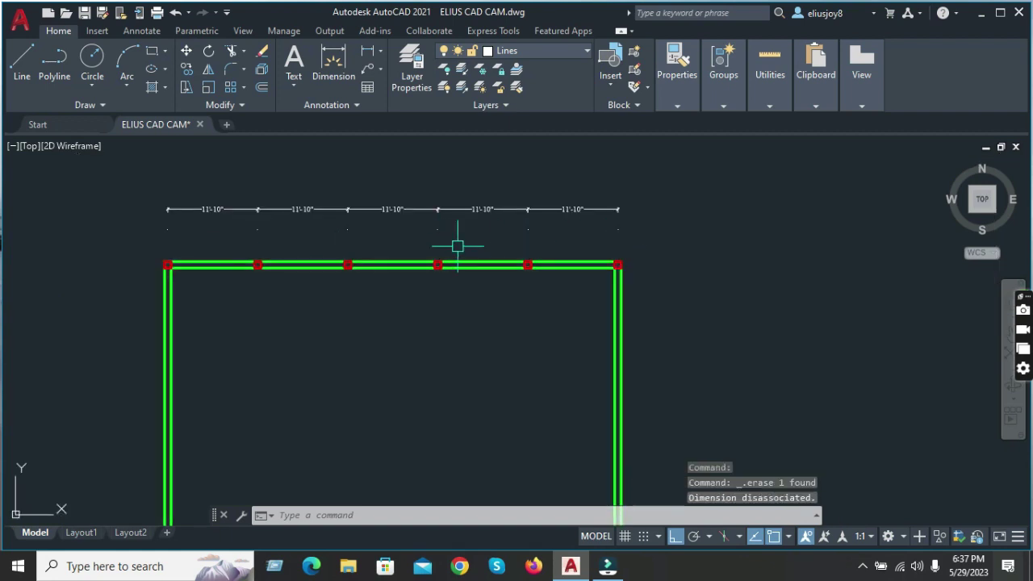
# - Window-select the six red columns along the top wall
pyautogui.scroll(-4, 242, 234)
pyautogui.scroll(4, 210, 244)
pyautogui.scroll(-2, 263, 232)
pyautogui.click(189, 182)
pyautogui.click(546, 229)
# - Mirror the six top columns onto the bottom wall about the right wall's midpoint, keeping the originals
pyautogui.write('I')
pyautogui.press('Return')
pyautogui.scroll(2, 484, 266)
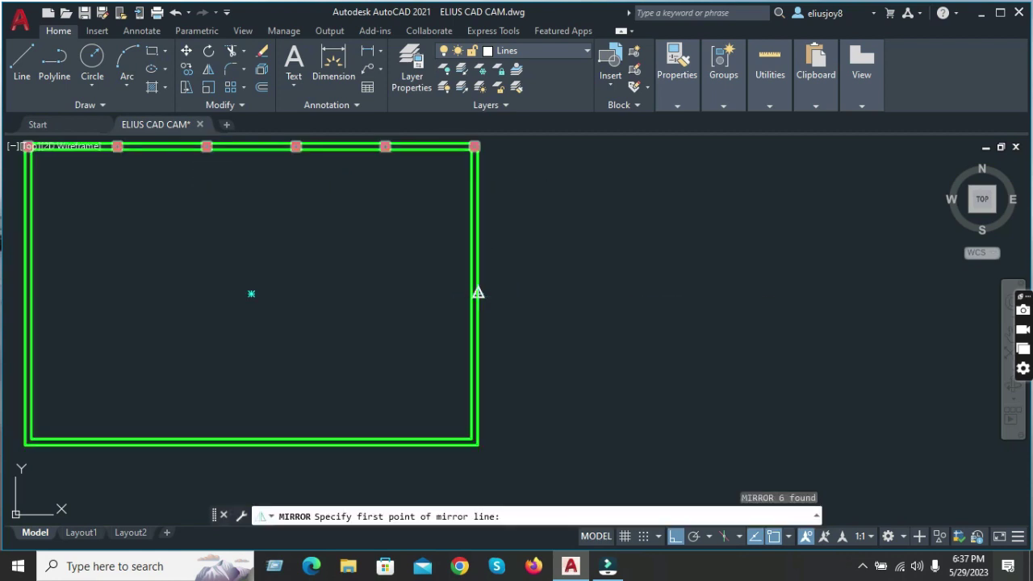
pyautogui.click(477, 293)
pyautogui.click(581, 281)
pyautogui.press('Return')
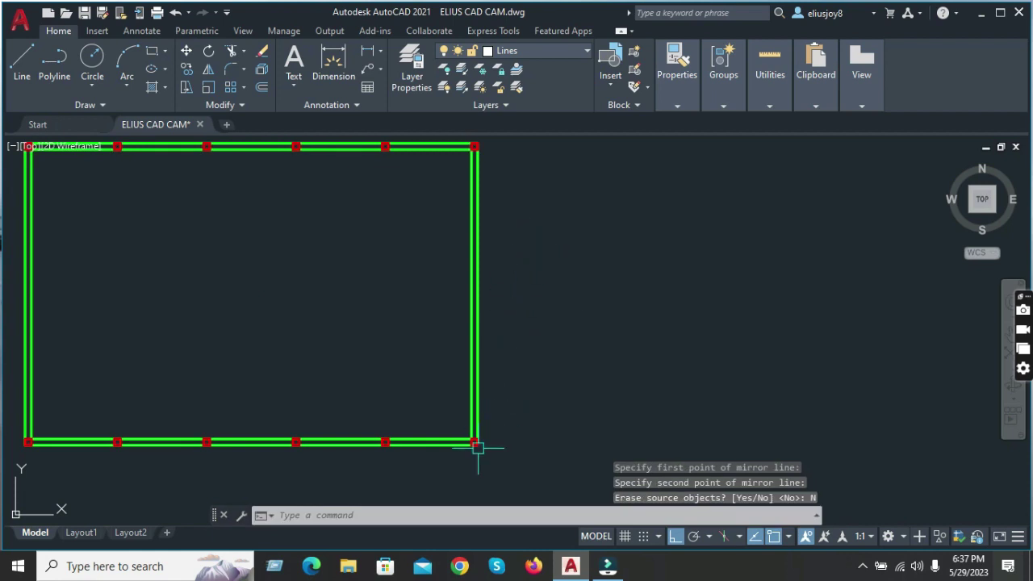
pyautogui.scroll(5, 478, 446)
pyautogui.scroll(-4, 516, 440)
pyautogui.scroll(-4, 449, 444)
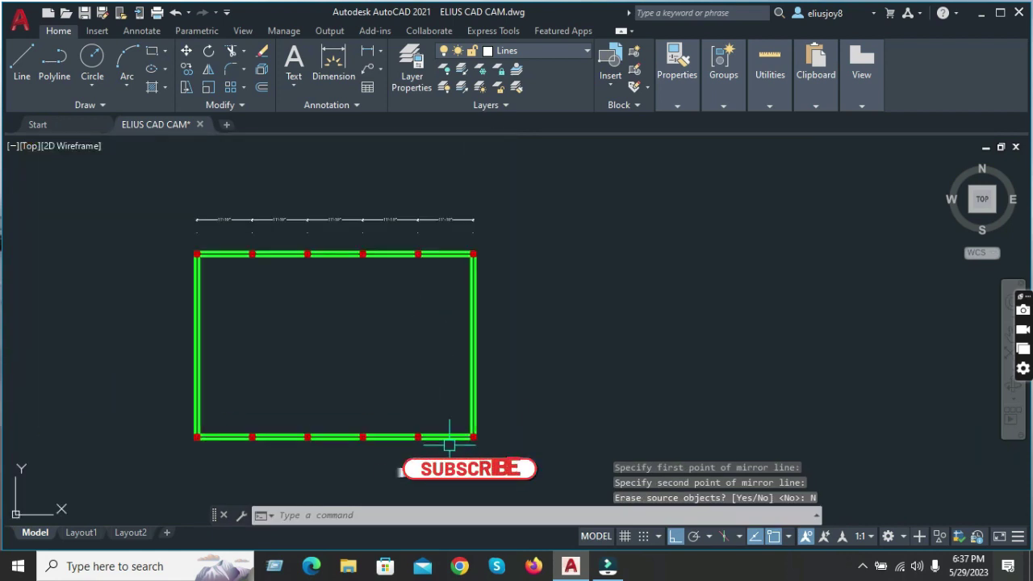
pyautogui.scroll(4, 192, 256)
# - Draw a horizontal line from the left wall to the right wall
pyautogui.scroll(-2, 220, 234)
pyautogui.write('l')
pyautogui.press('Return')
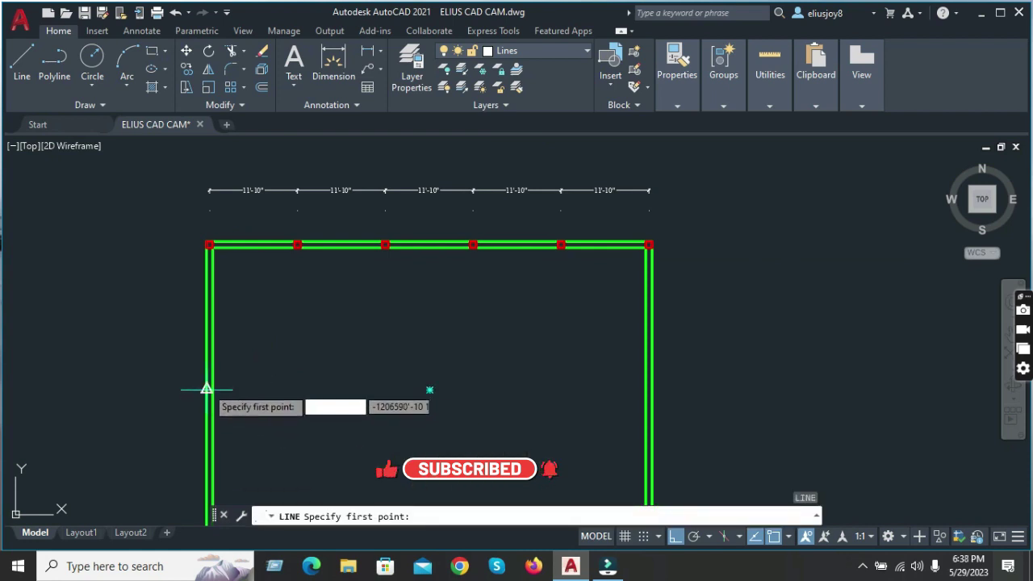
pyautogui.click(207, 390)
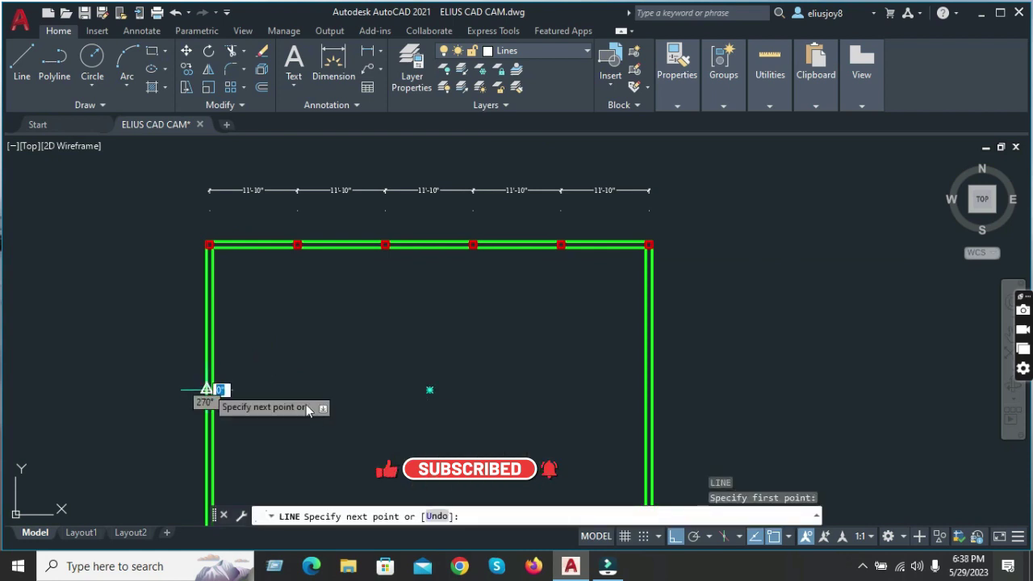
pyautogui.click(652, 390)
pyautogui.press('Return')
# - Copy the top-left red column down onto the left wall where the line meets it
pyautogui.click(200, 230)
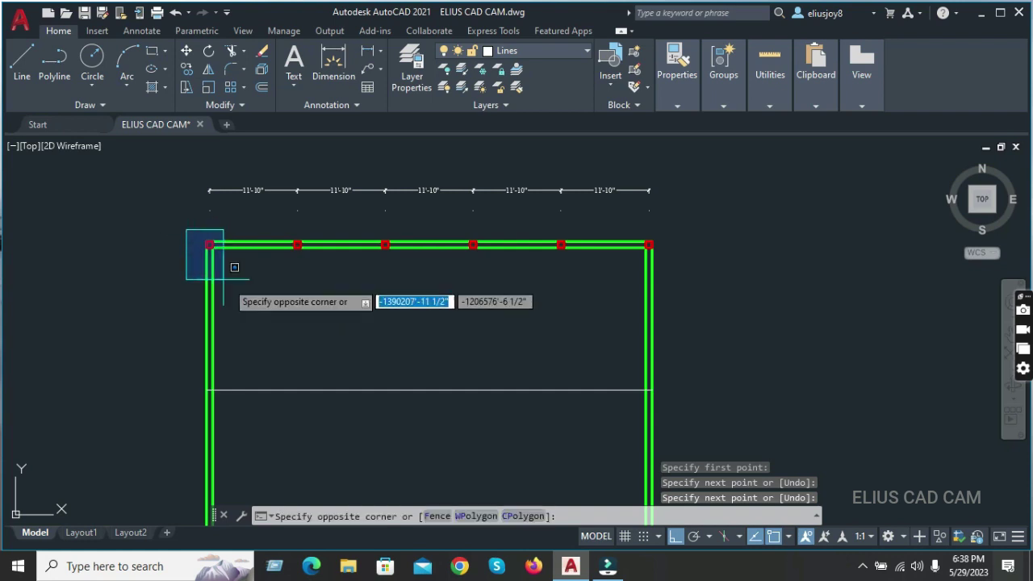
pyautogui.write('Cp')
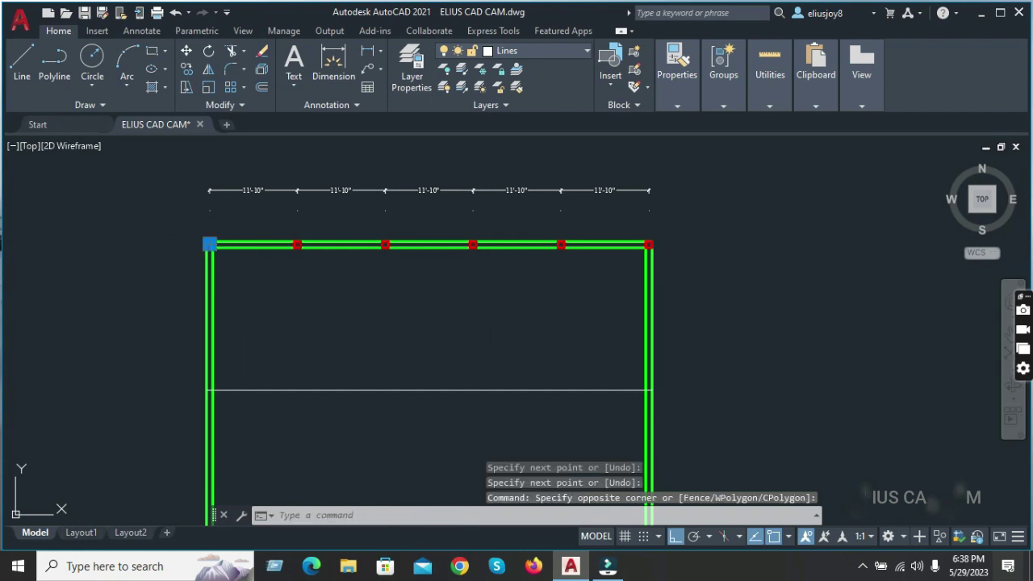
pyautogui.press('Return')
pyautogui.scroll(4, 205, 259)
pyautogui.click(215, 220)
pyautogui.scroll(-3, 216, 220)
pyautogui.scroll(4, 215, 375)
pyautogui.scroll(2, 224, 353)
pyautogui.scroll(1, 236, 246)
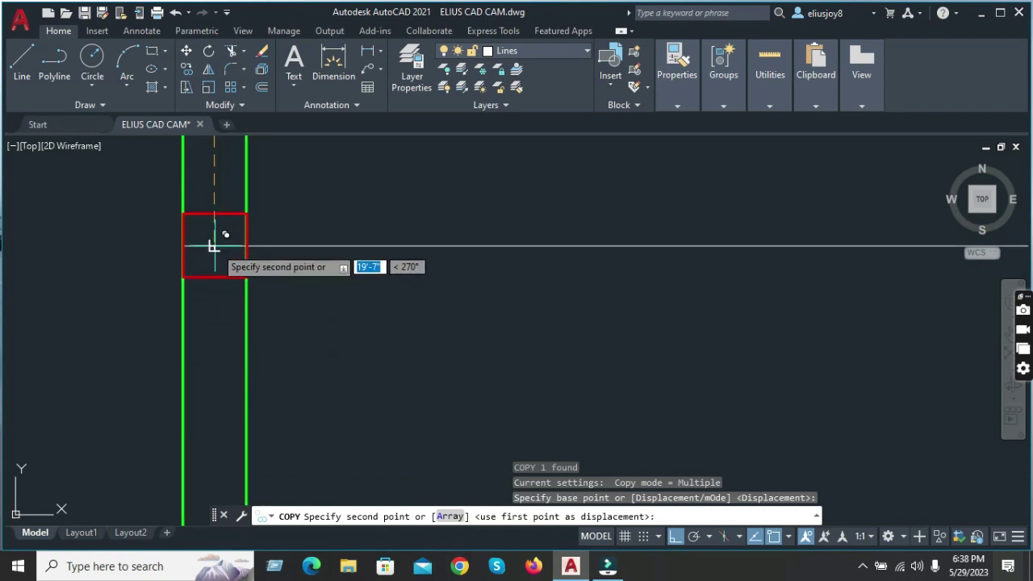
pyautogui.click(213, 234)
pyautogui.press('Return')
pyautogui.click(138, 174)
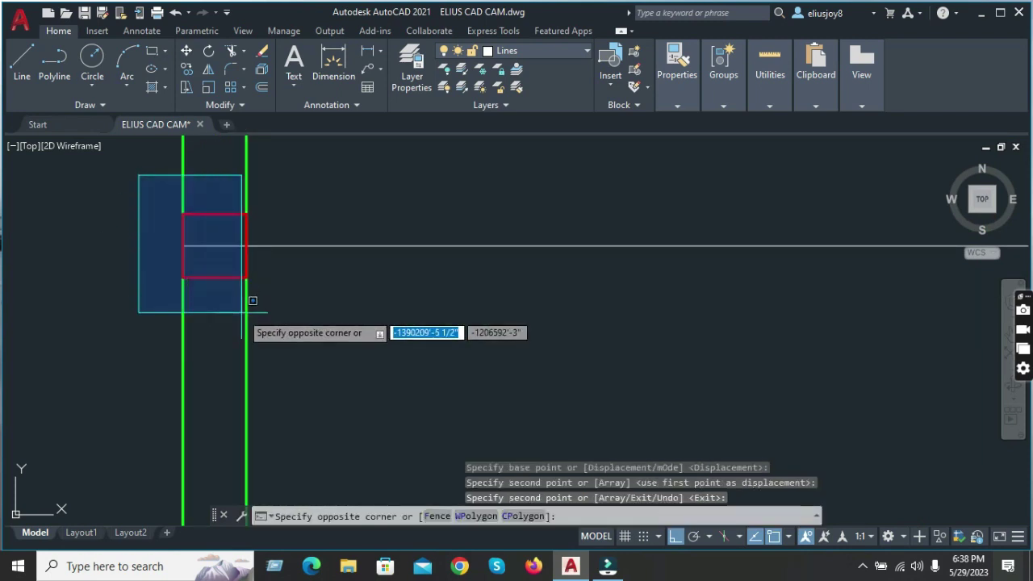
pyautogui.press('Escape')
# - Trim the line's ends inside the left column and the right wall
pyautogui.write('r')
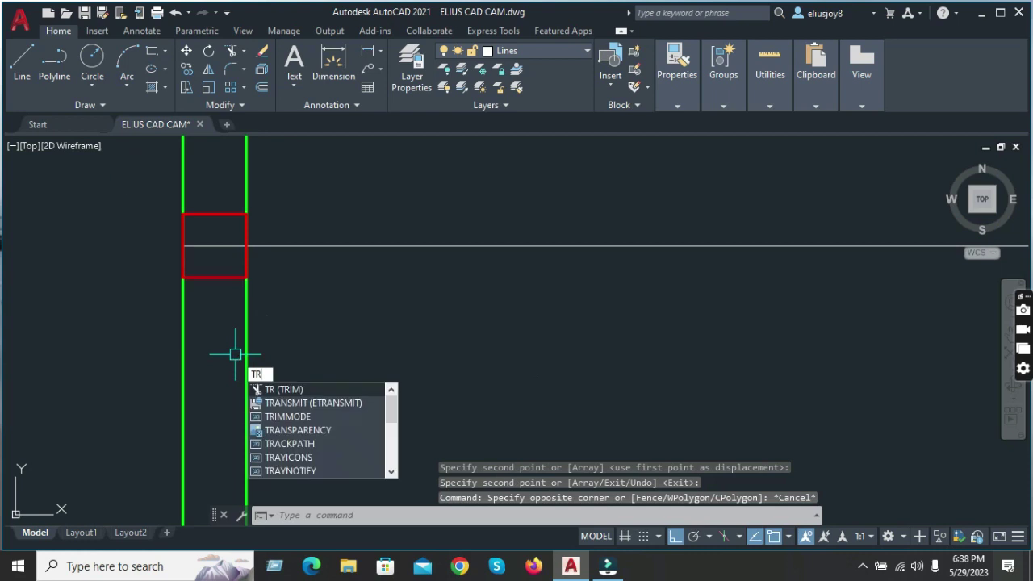
pyautogui.press('Return')
pyautogui.click(214, 245)
pyautogui.scroll(-2, 254, 360)
pyautogui.scroll(-3, 253, 360)
pyautogui.scroll(5, 694, 331)
pyautogui.click(632, 295)
pyautogui.scroll(-4, 733, 370)
pyautogui.scroll(-4, 732, 370)
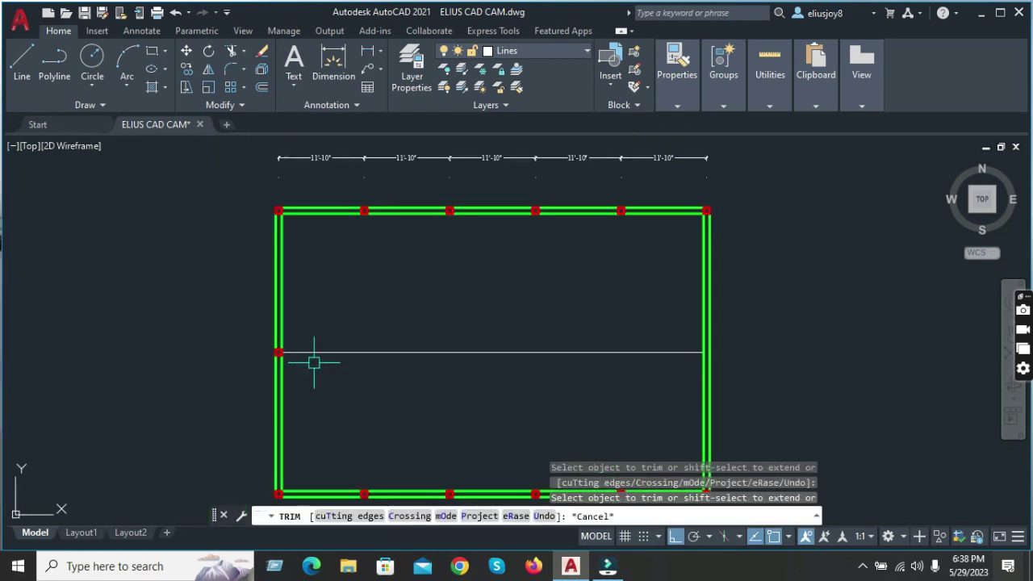
pyautogui.press('Escape')
pyautogui.scroll(4, 314, 362)
pyautogui.scroll(-2, 393, 419)
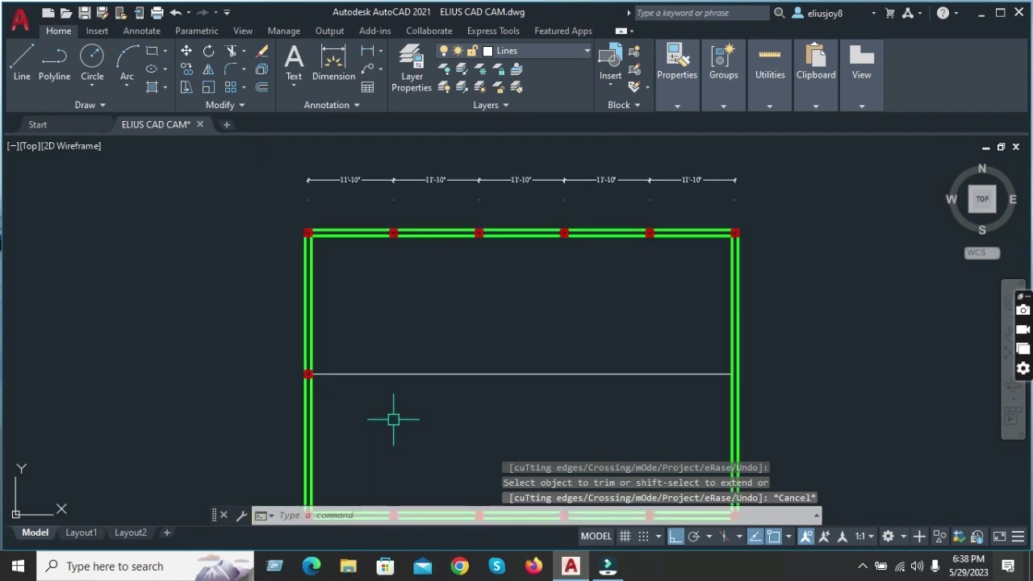
pyautogui.write('L')
pyautogui.press('Return')
pyautogui.scroll(3, 296, 283)
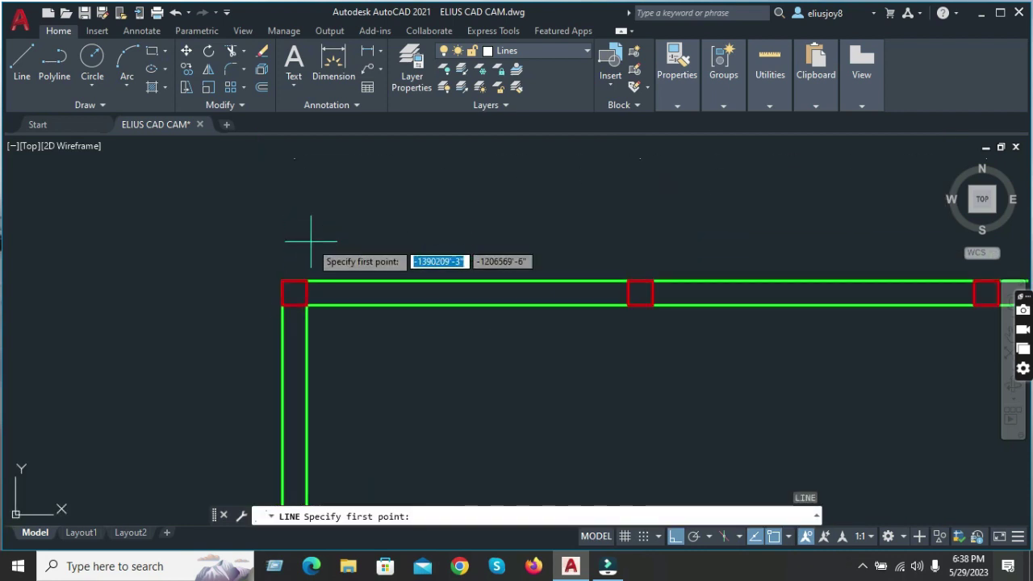
# - Draw trial line segments from the top-left column, then delete the stray short line
pyautogui.click(295, 292)
pyautogui.scroll(-2, 294, 292)
pyautogui.scroll(-3, 299, 410)
pyautogui.scroll(4, 277, 253)
pyautogui.scroll(2, 273, 266)
pyautogui.click(242, 246)
pyautogui.click(213, 242)
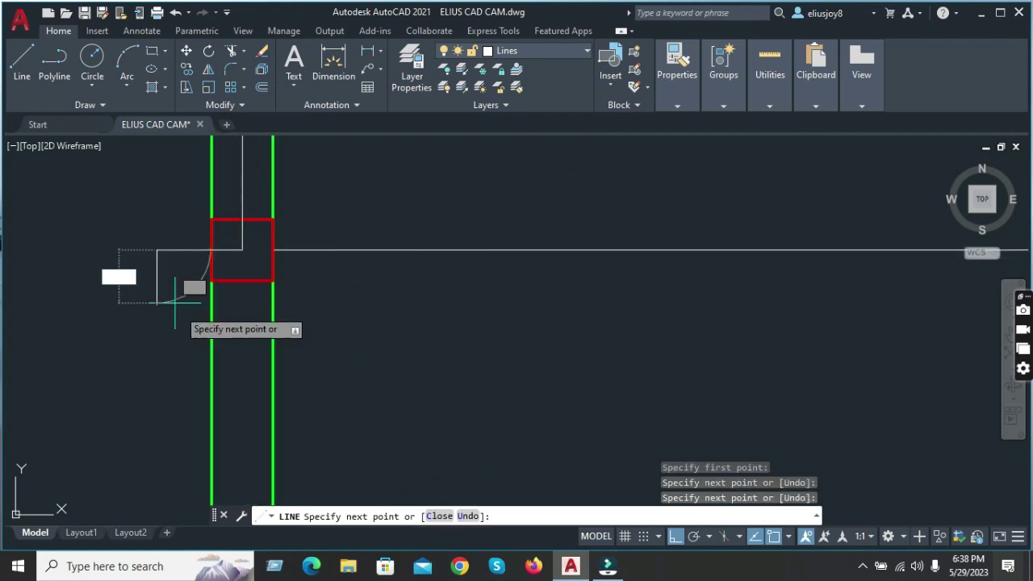
pyautogui.scroll(-3, 219, 385)
pyautogui.press('Escape')
pyautogui.scroll(-3, 218, 339)
pyautogui.scroll(6, 210, 352)
pyautogui.click(242, 258)
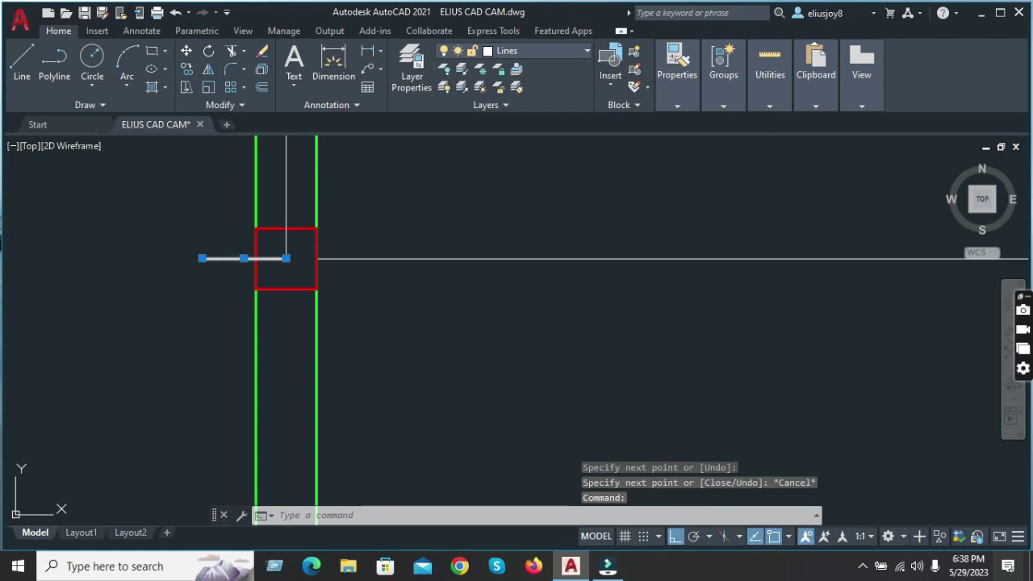
pyautogui.press('Delete')
# - Draw a short horizontal line from the left wall inward to the column
pyautogui.scroll(-3, 180, 387)
pyautogui.scroll(-1, 180, 387)
pyautogui.scroll(-2, 242, 340)
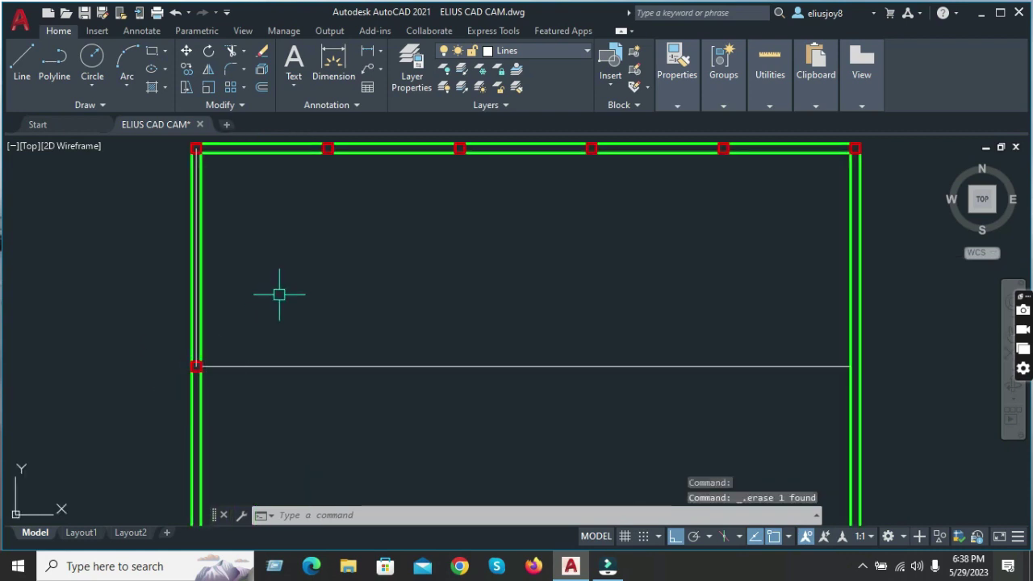
pyautogui.write('l')
pyautogui.press('Return')
pyautogui.scroll(3, 161, 278)
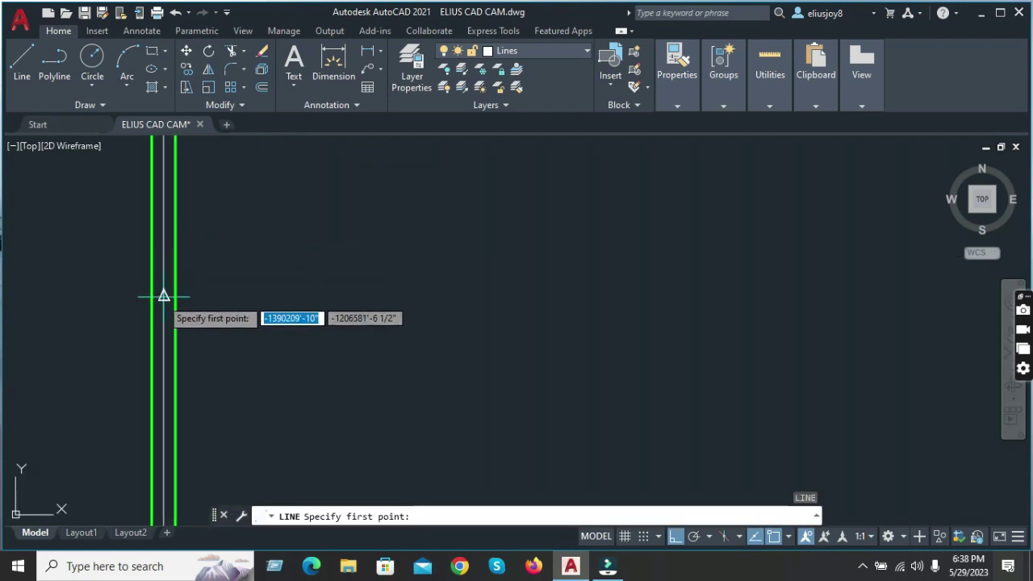
pyautogui.click(162, 297)
pyautogui.click(295, 296)
pyautogui.press('Return')
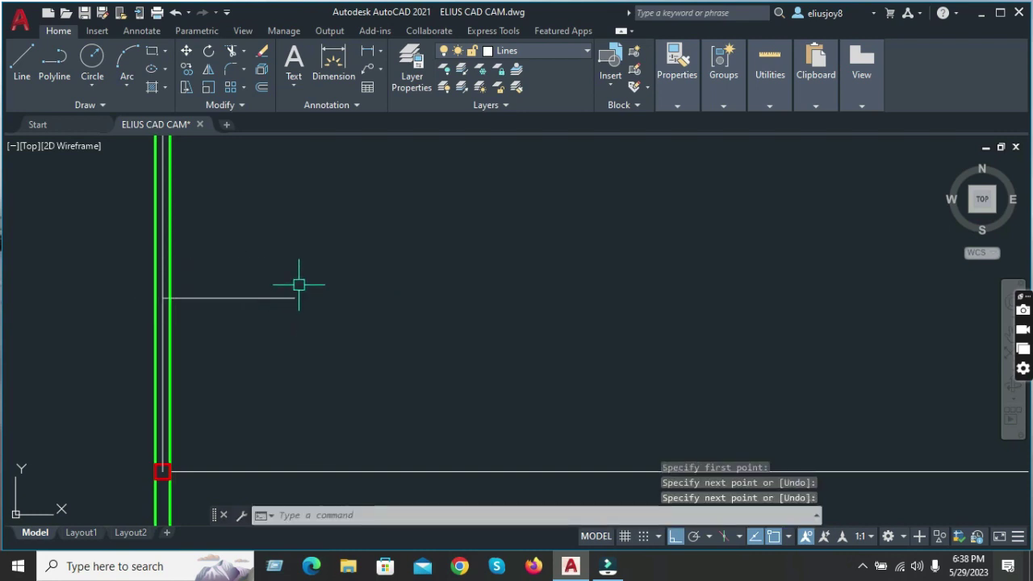
pyautogui.scroll(-2, 299, 282)
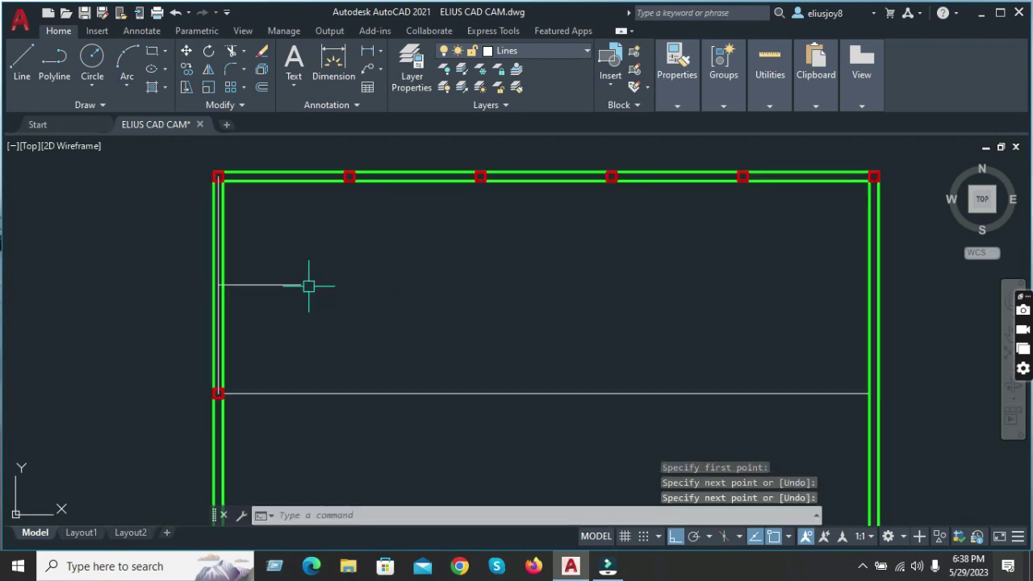
# - Copy the left red column 9'-10" higher up the left wall
pyautogui.write('ct o')
pyautogui.press('Return')
pyautogui.scroll(3, 212, 392)
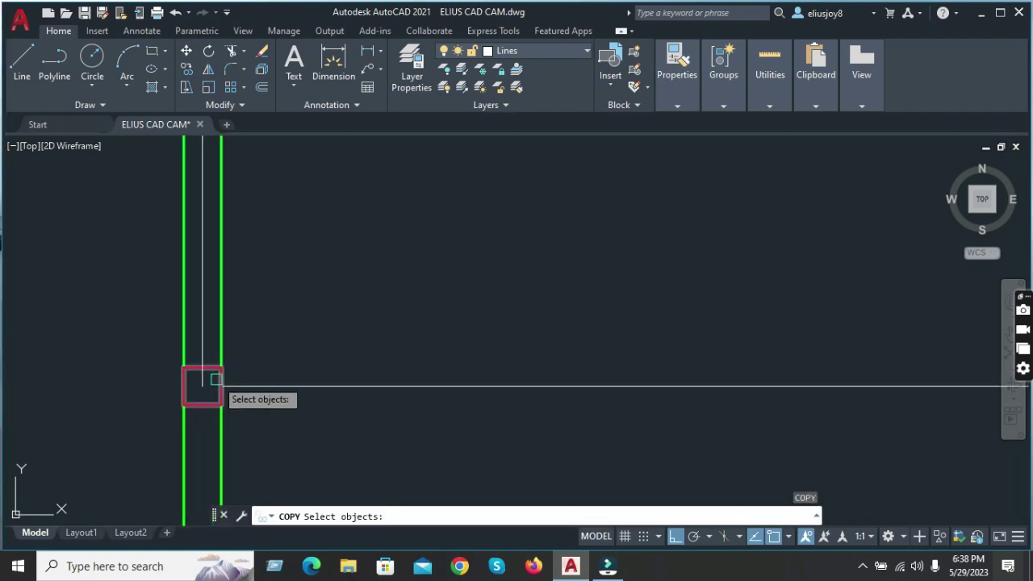
pyautogui.click(214, 386)
pyautogui.press('Return')
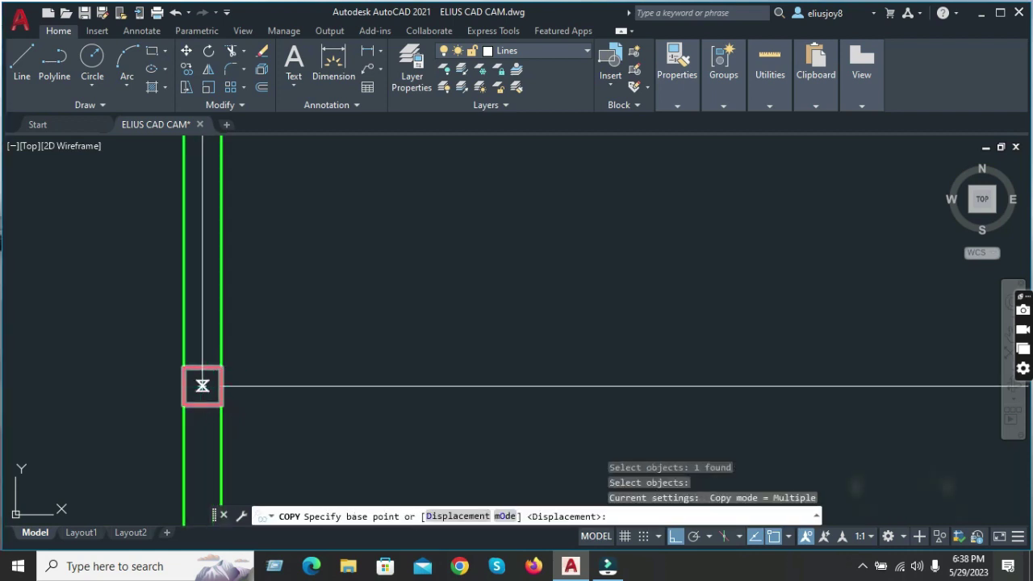
pyautogui.click(203, 379)
pyautogui.scroll(-2, 214, 431)
pyautogui.scroll(5, 214, 431)
pyautogui.click(121, 239)
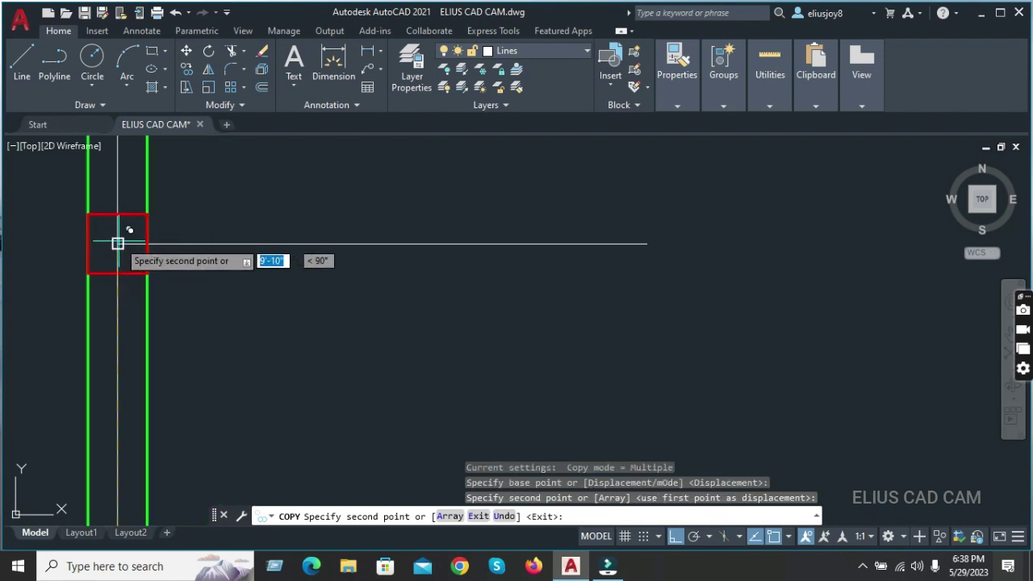
pyautogui.press('Escape')
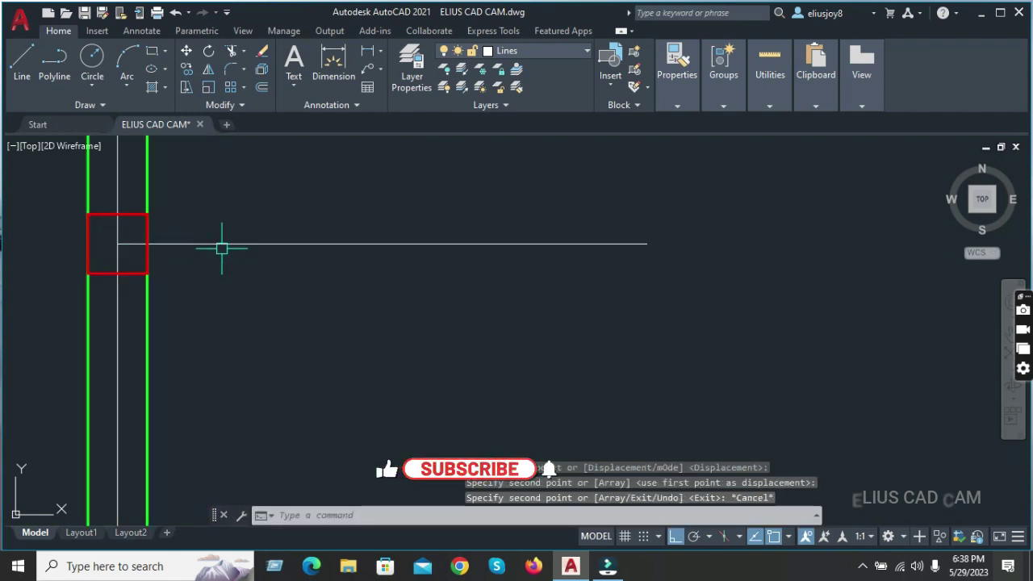
# - Erase the horizontal line and middle vertical line, then select the left-wall red column
pyautogui.click(194, 243)
pyautogui.click(118, 284)
pyautogui.press('Delete')
pyautogui.scroll(-5, 129, 267)
pyautogui.scroll(2, 110, 350)
pyautogui.scroll(3, 97, 237)
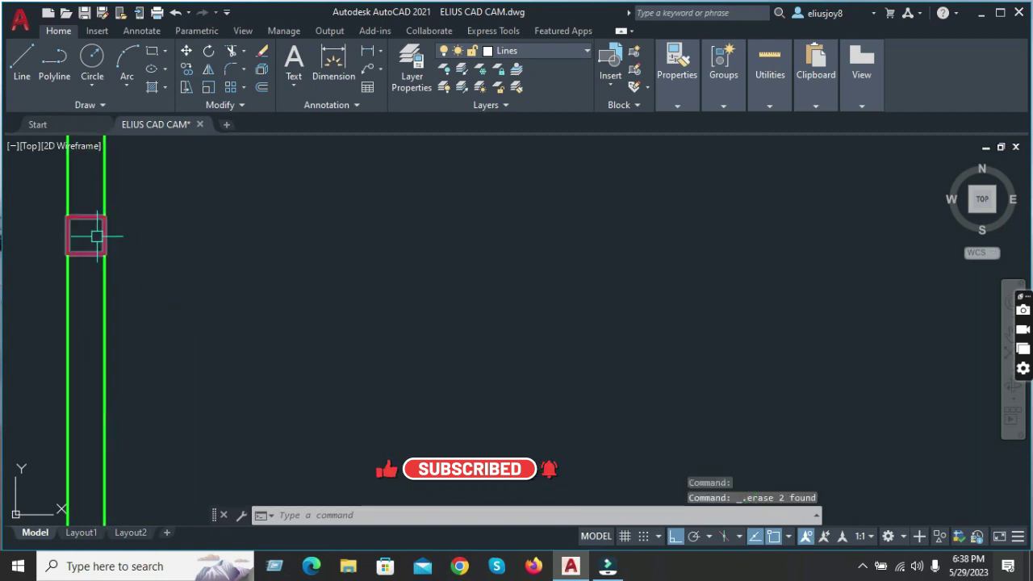
pyautogui.click(106, 236)
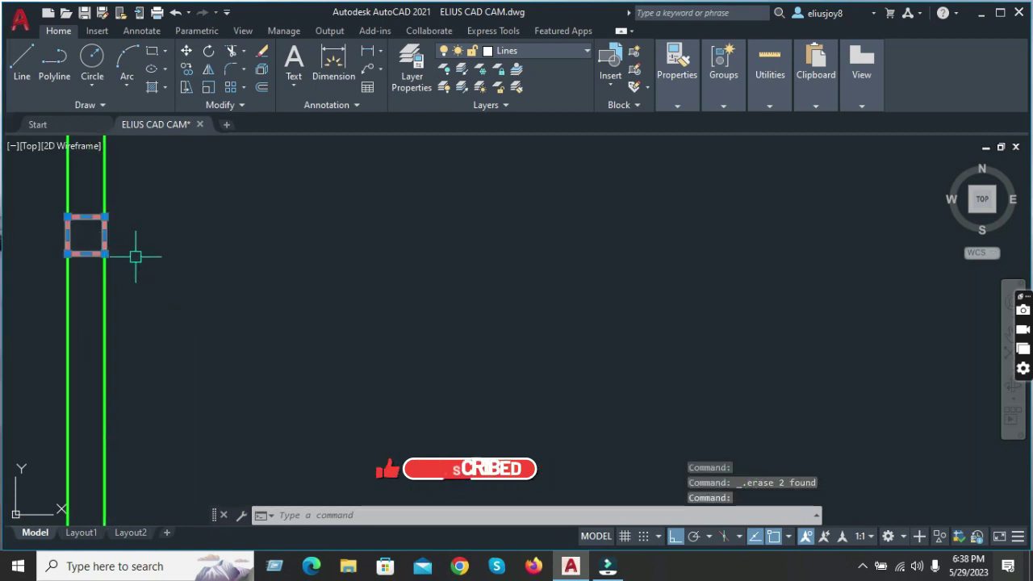
# - Mirror the selected red column across a vertical line, keeping the original
pyautogui.write('mi')
pyautogui.press('Return')
pyautogui.scroll(-2, 129, 242)
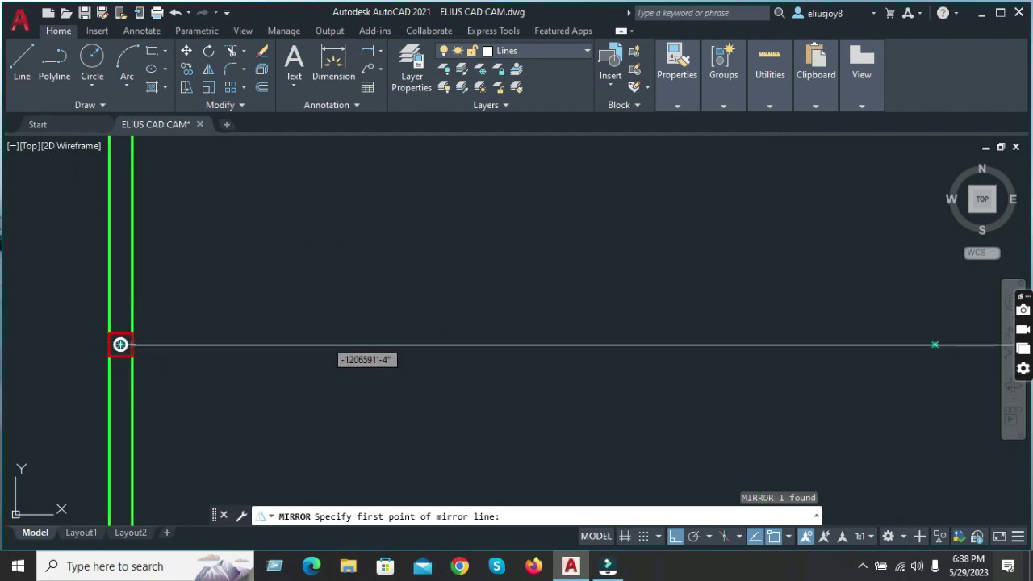
pyautogui.click(357, 344)
pyautogui.click(357, 342)
pyautogui.write('n')
pyautogui.press('Return')
pyautogui.scroll(-2, 227, 277)
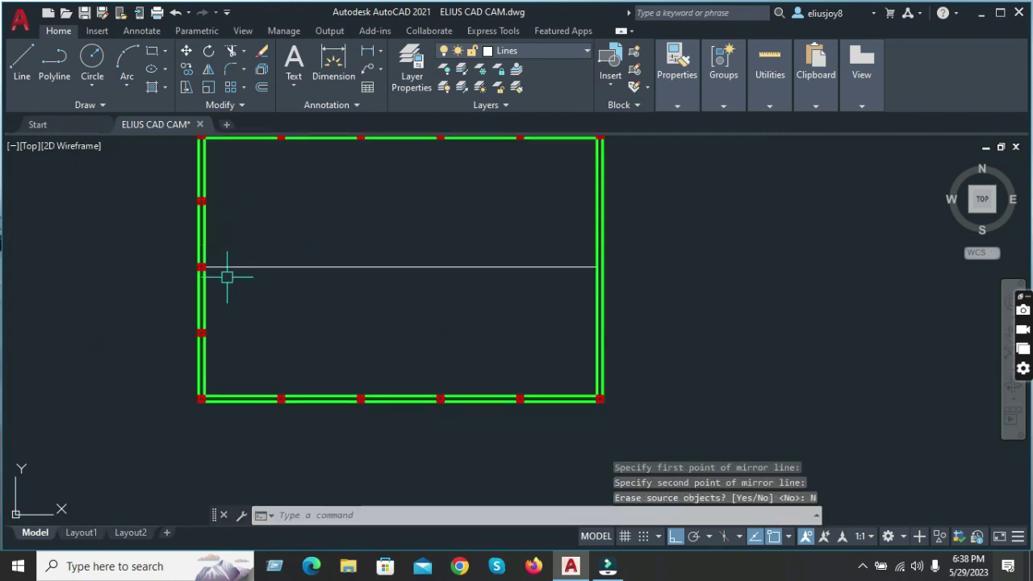
# - Mirror the left-wall columns onto the right wall about the guide line's midpoint, keeping originals
pyautogui.click(187, 198)
pyautogui.click(233, 347)
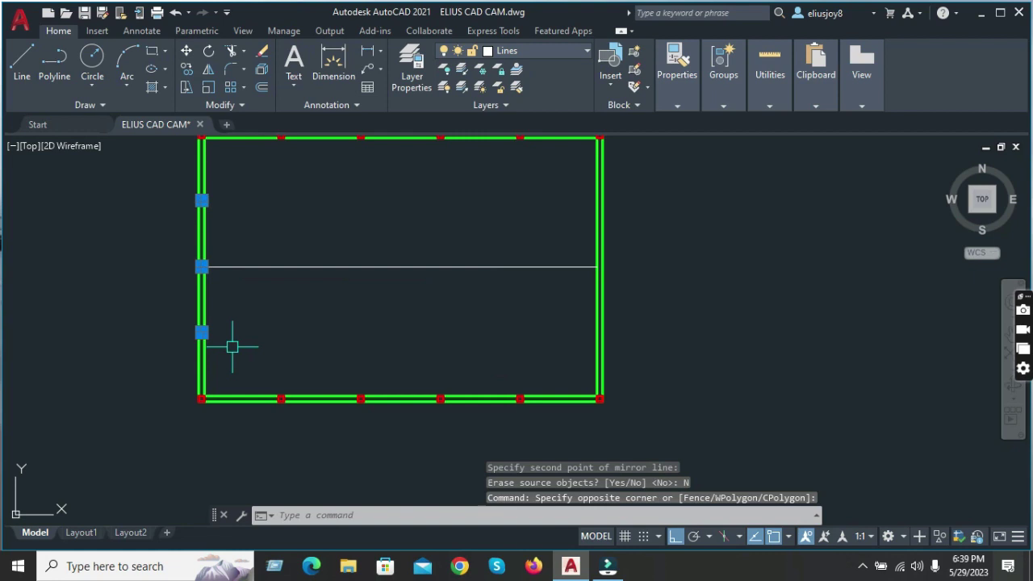
pyautogui.write('MI')
pyautogui.press('Return')
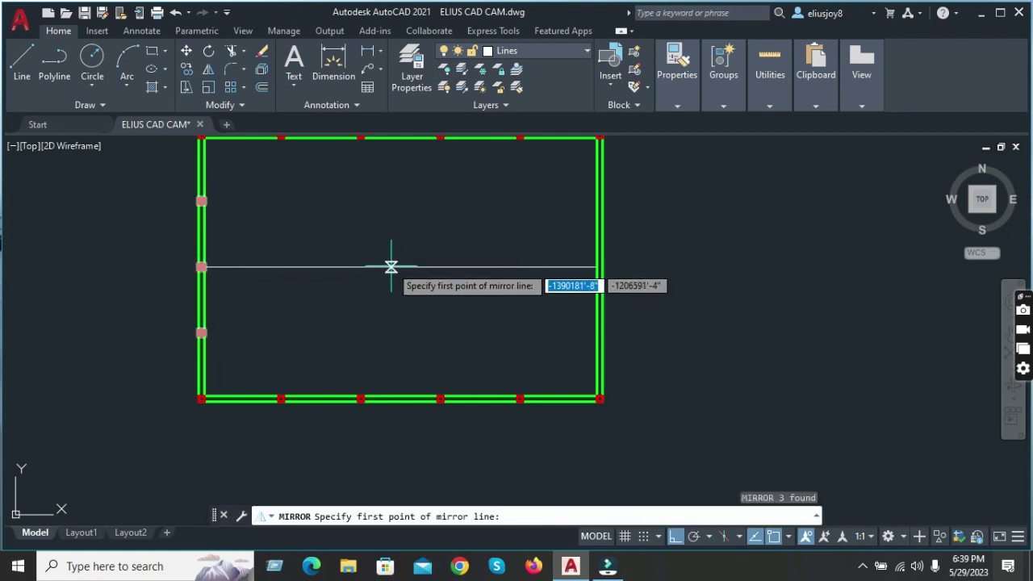
pyautogui.click(401, 266)
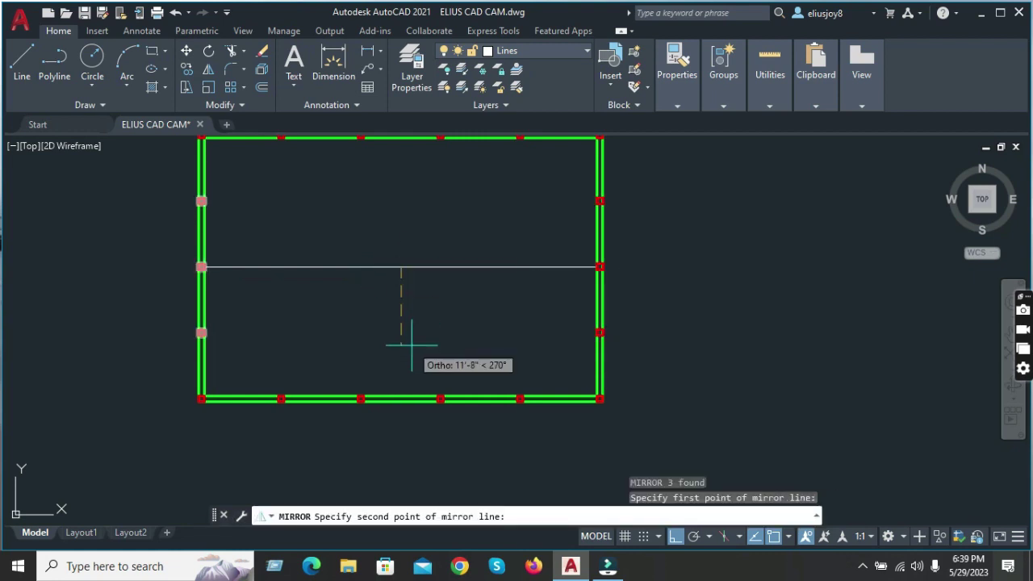
pyautogui.click(407, 346)
pyautogui.write('N')
pyautogui.press('Return')
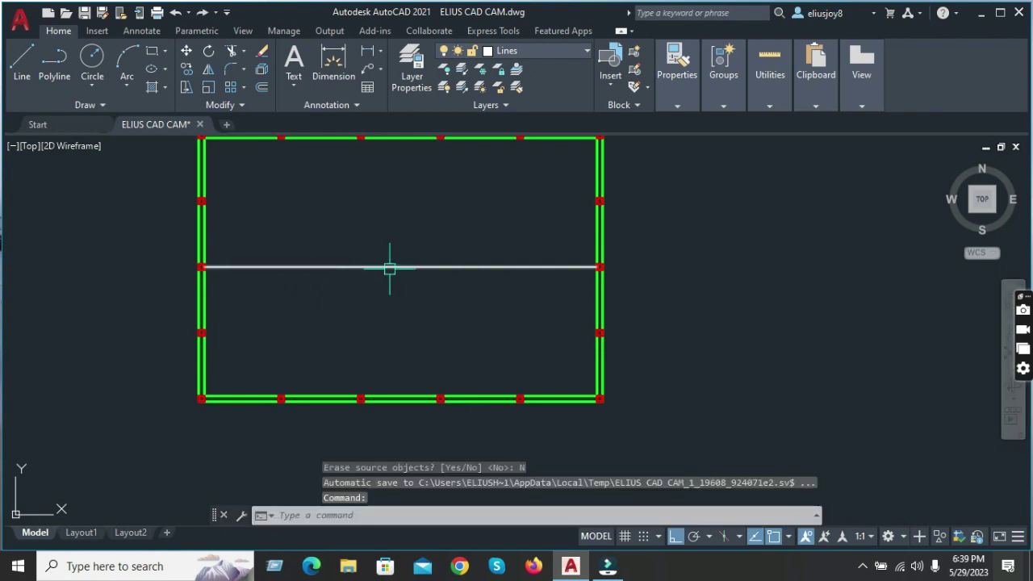
# - Delete the horizontal guide line
pyautogui.click(390, 267)
pyautogui.press('Delete')
pyautogui.scroll(-4, 319, 315)
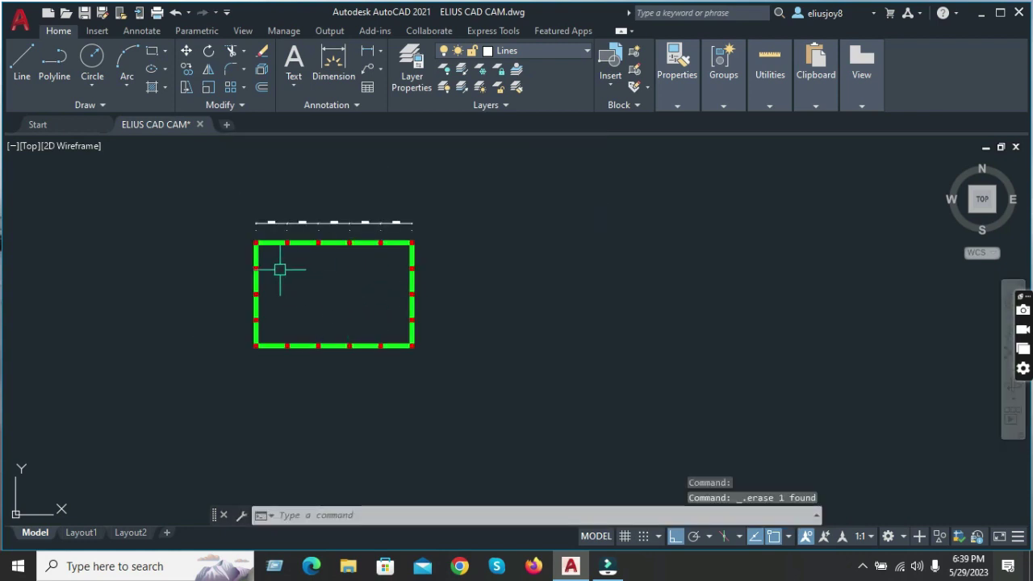
# - Draw a vertical centre line from the bottom wall's midpoint and trim off the part below the wall
pyautogui.scroll(4, 282, 292)
pyautogui.scroll(-2, 304, 319)
pyautogui.scroll(4, 404, 424)
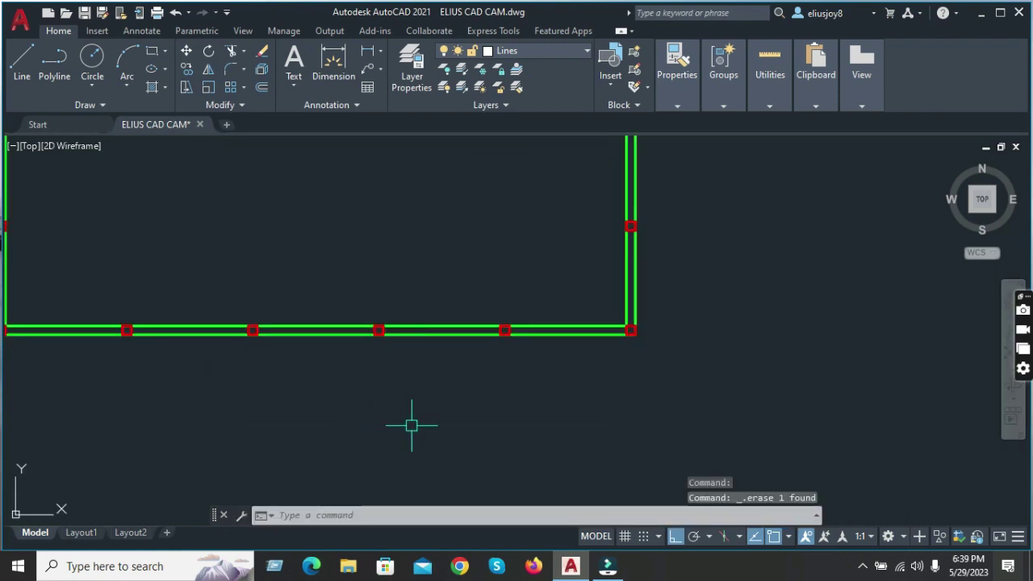
pyautogui.write('L')
pyautogui.press('Return')
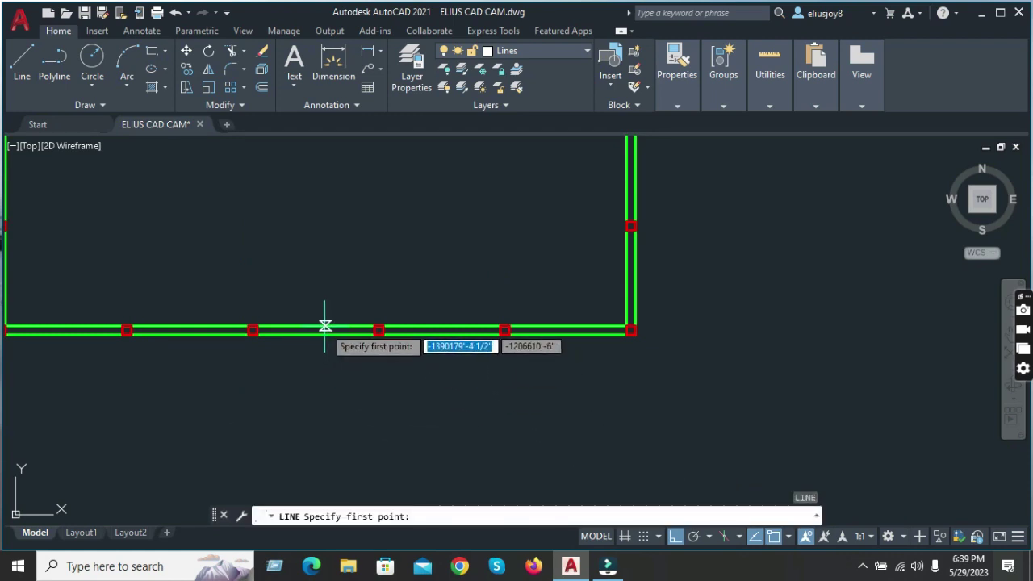
pyautogui.click(316, 331)
pyautogui.click(318, 404)
pyautogui.press('Return')
pyautogui.scroll(5, 383, 378)
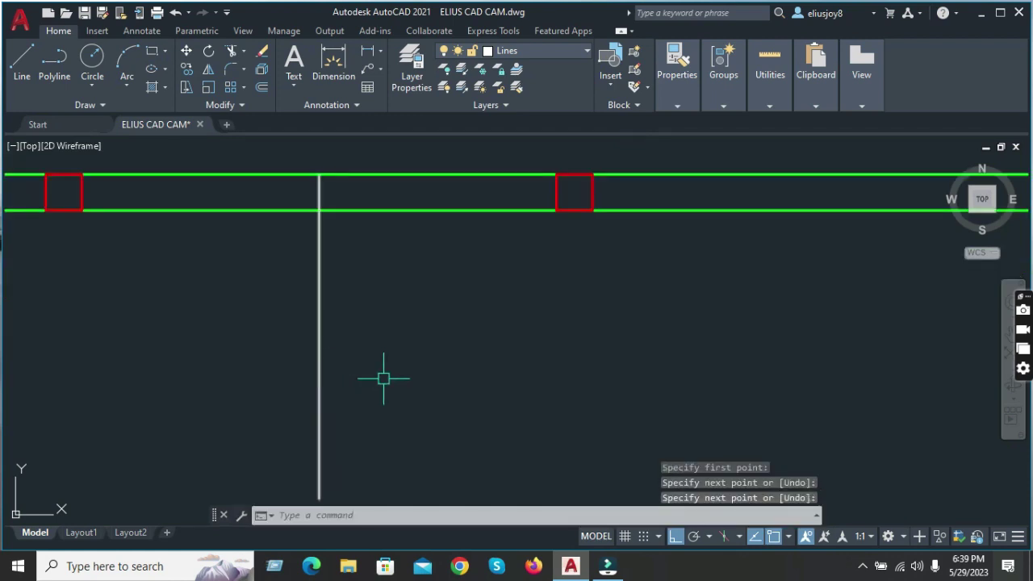
pyautogui.press('Return')
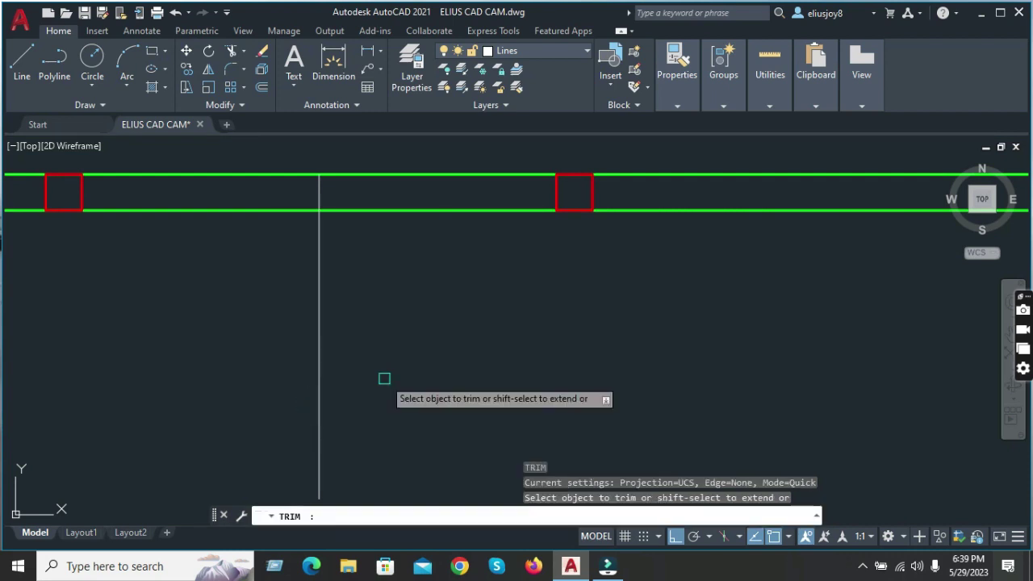
pyautogui.moveTo(382, 376); pyautogui.dragTo(212, 353)
pyautogui.press('Escape')
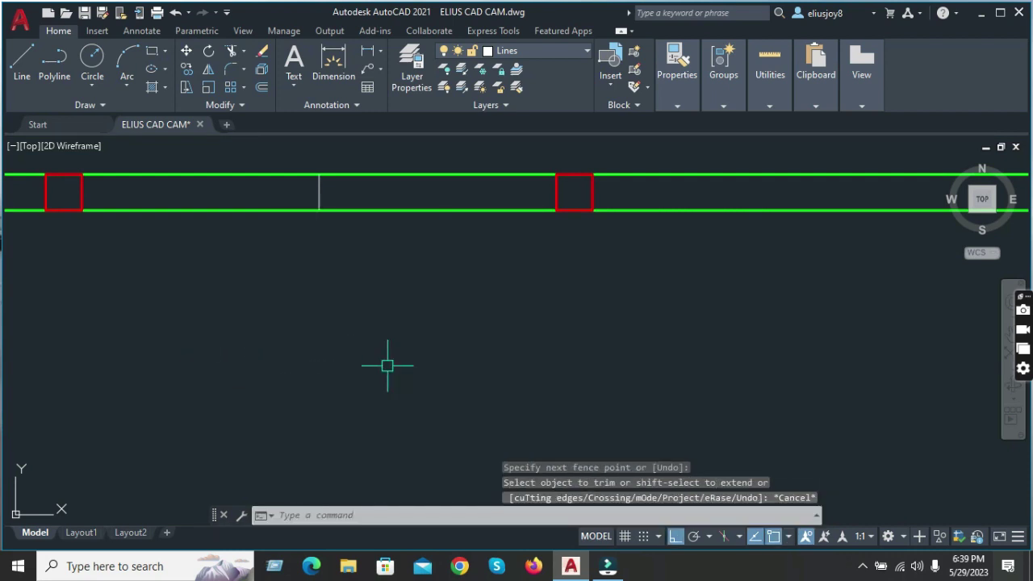
# - Offset the centre line 2'6" to the left and to the right
pyautogui.write('o')
pyautogui.press('Return')
pyautogui.write('2')
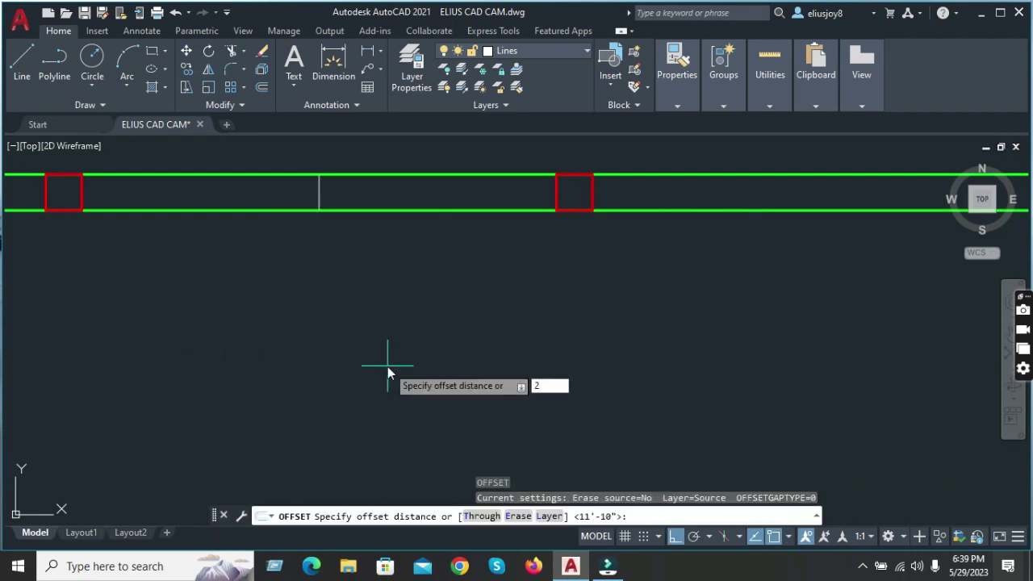
pyautogui.write("'6")
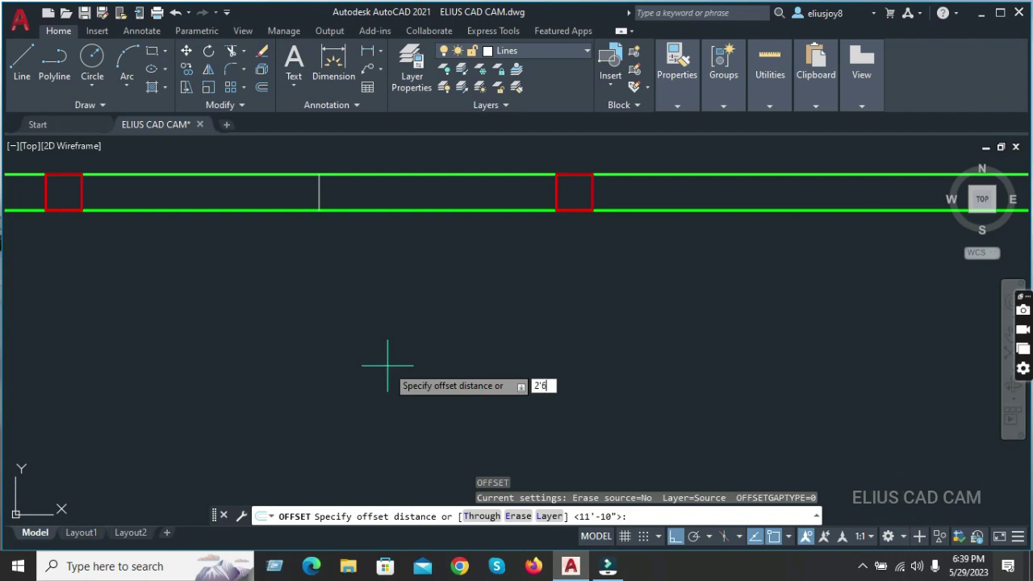
pyautogui.press('Return')
pyautogui.click(318, 184)
pyautogui.click(154, 245)
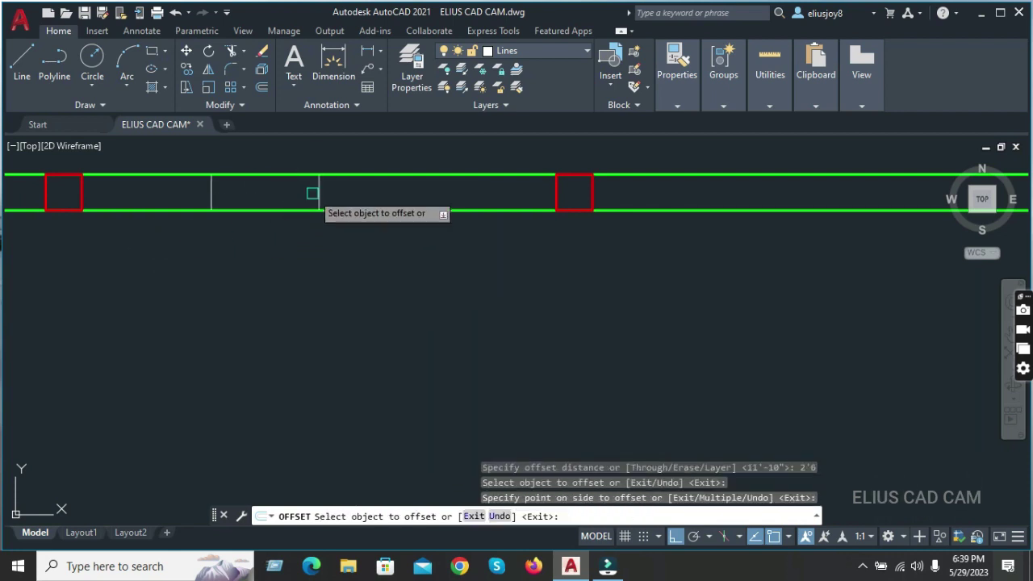
pyautogui.click(332, 191)
pyautogui.click(319, 192)
pyautogui.click(459, 239)
pyautogui.scroll(-3, 397, 342)
pyautogui.press('Escape')
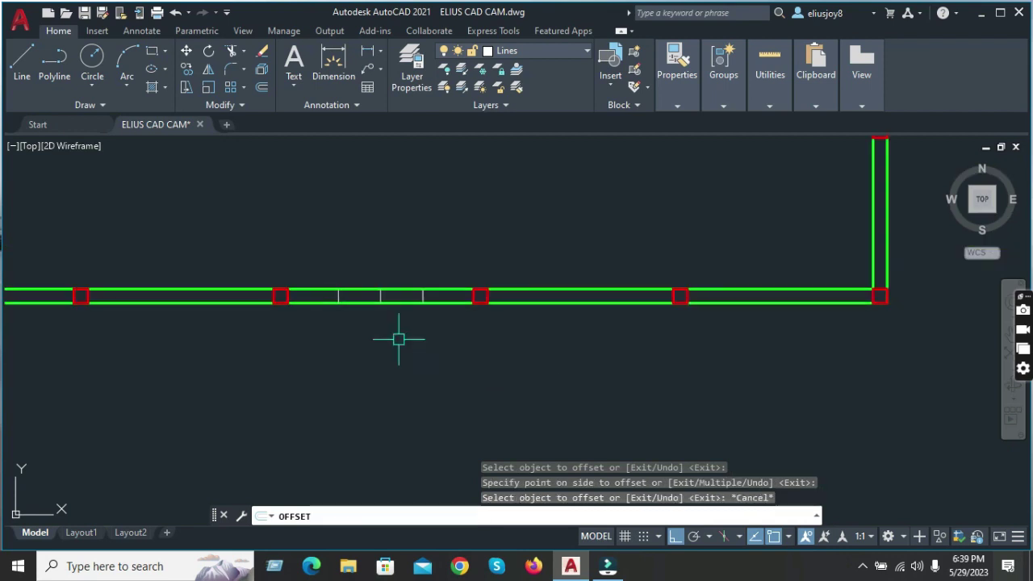
pyautogui.scroll(3, 353, 330)
# - Trim the bottom wall lines between the offset lines to open a 5' door gap
pyautogui.press('Return')
pyautogui.click(358, 288)
pyautogui.click(391, 182)
pyautogui.click(396, 186)
pyautogui.press('Return')
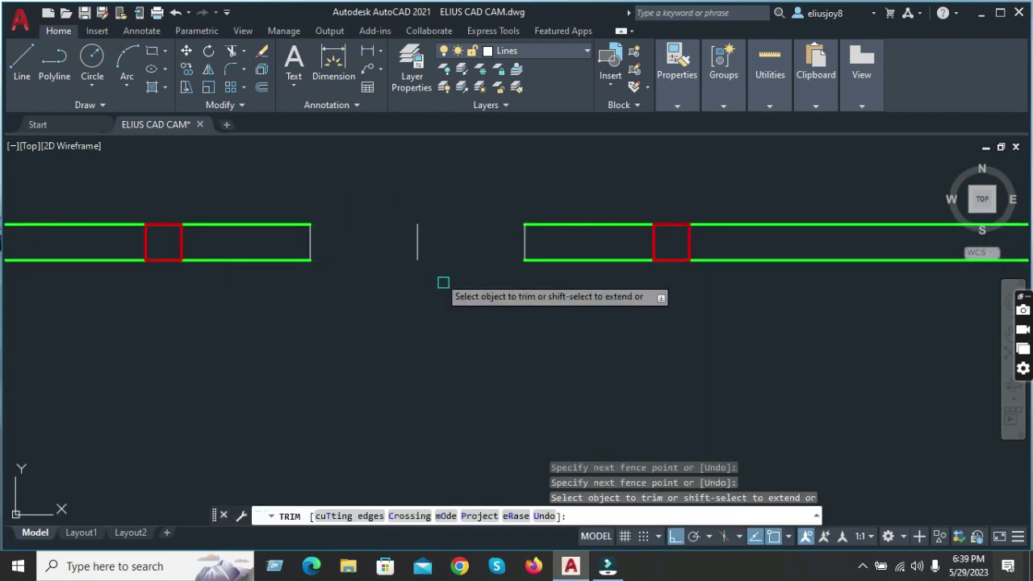
pyautogui.press('Escape')
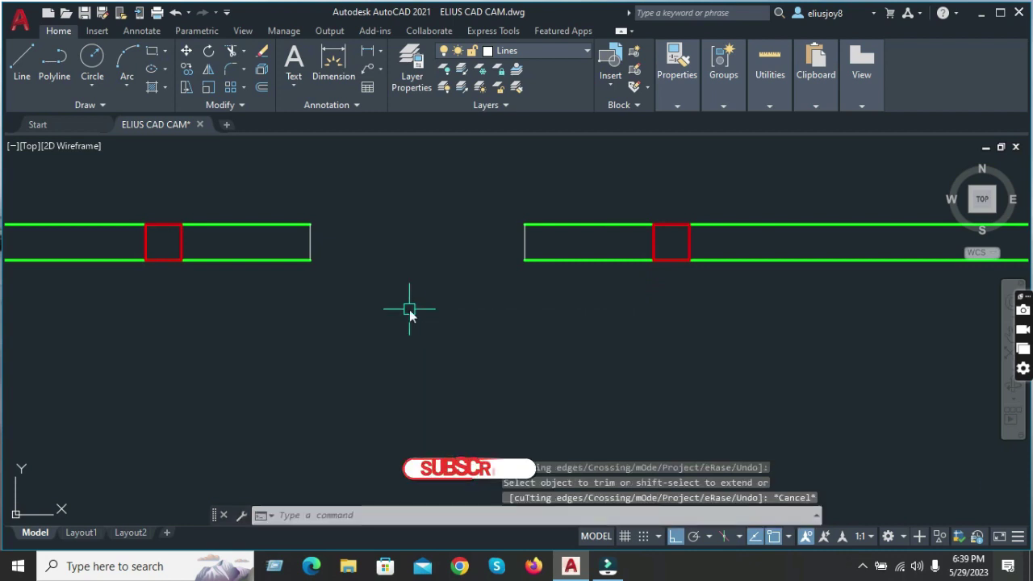
# - Match the opening's two end lines to the green wall properties with MA
pyautogui.write('ma')
pyautogui.press('Return')
pyautogui.click(279, 260)
pyautogui.click(282, 191)
pyautogui.click(347, 289)
pyautogui.click(483, 210)
pyautogui.click(573, 301)
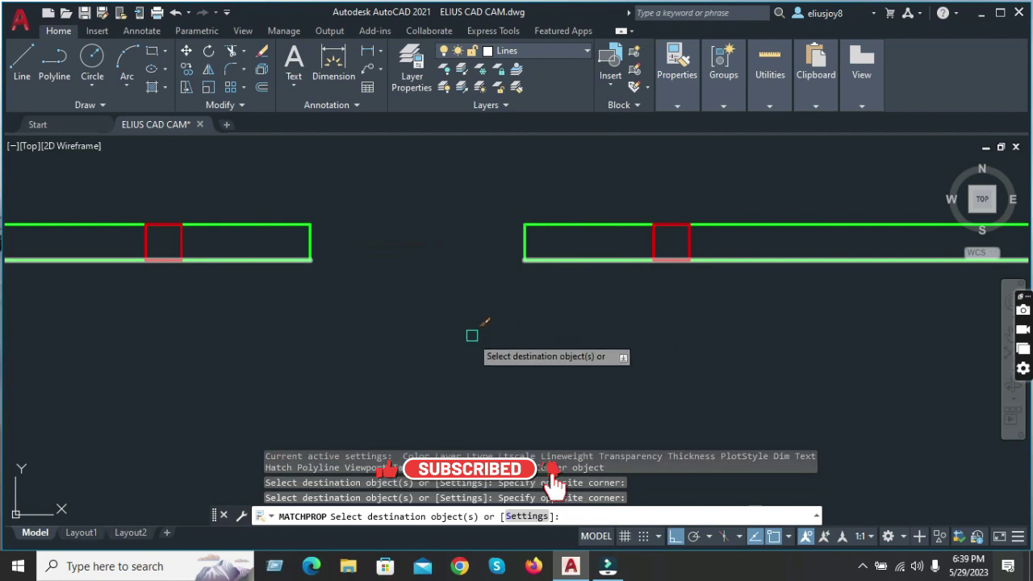
pyautogui.press('Escape')
pyautogui.scroll(-5, 446, 344)
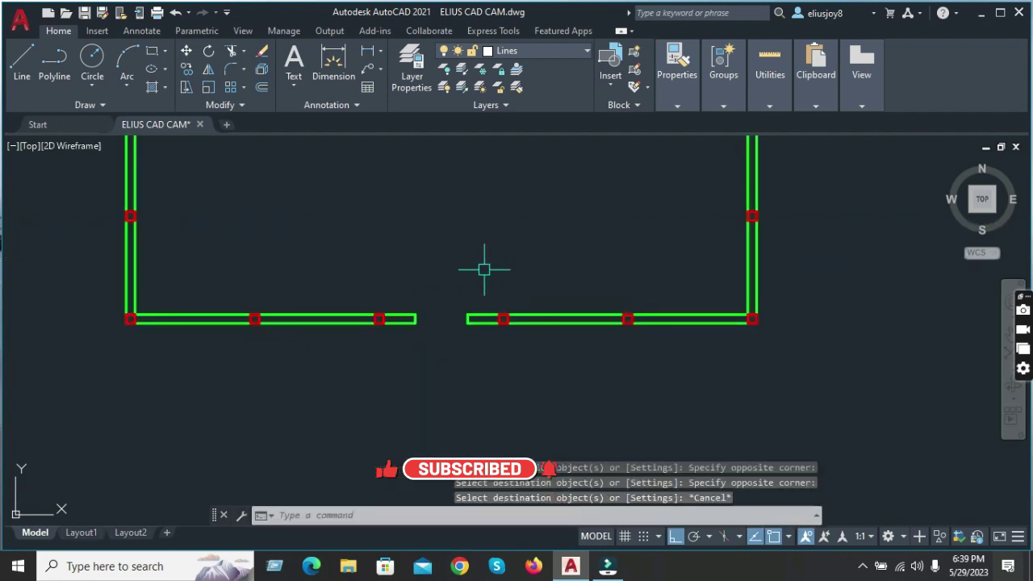
pyautogui.scroll(-10, 484, 269)
pyautogui.scroll(2, 219, 296)
pyautogui.scroll(4, 324, 323)
pyautogui.scroll(4, 324, 328)
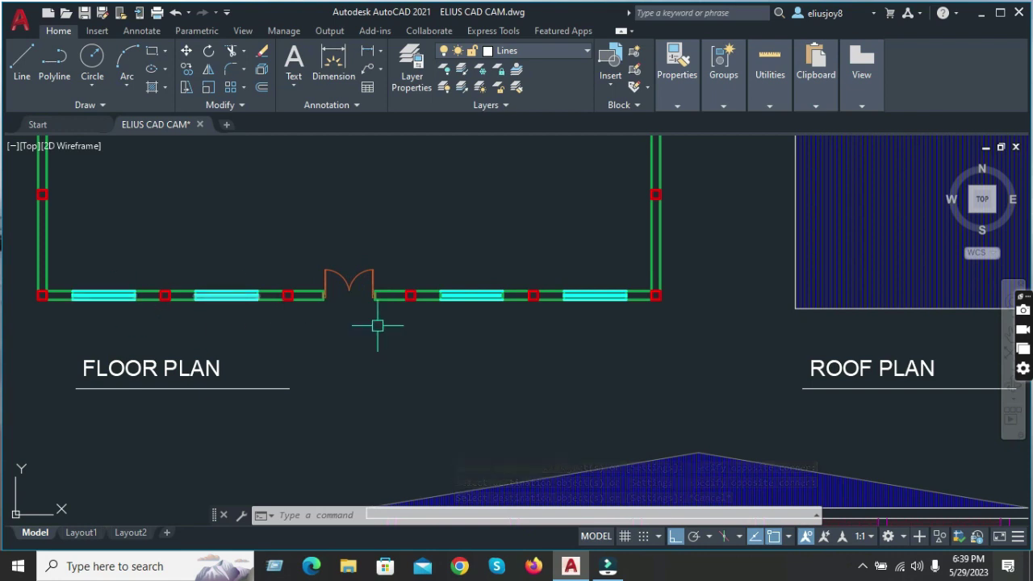
pyautogui.scroll(-5, 62, 298)
pyautogui.scroll(5, 242, 315)
pyautogui.scroll(3, 337, 277)
pyautogui.scroll(2, 228, 250)
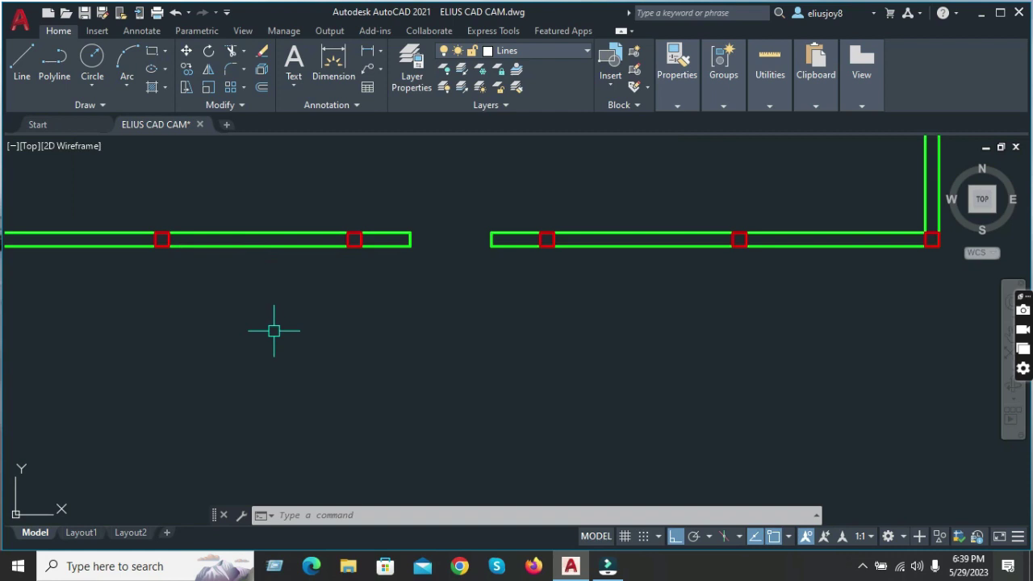
pyautogui.write('L')
pyautogui.press('Return')
pyautogui.scroll(2, 185, 293)
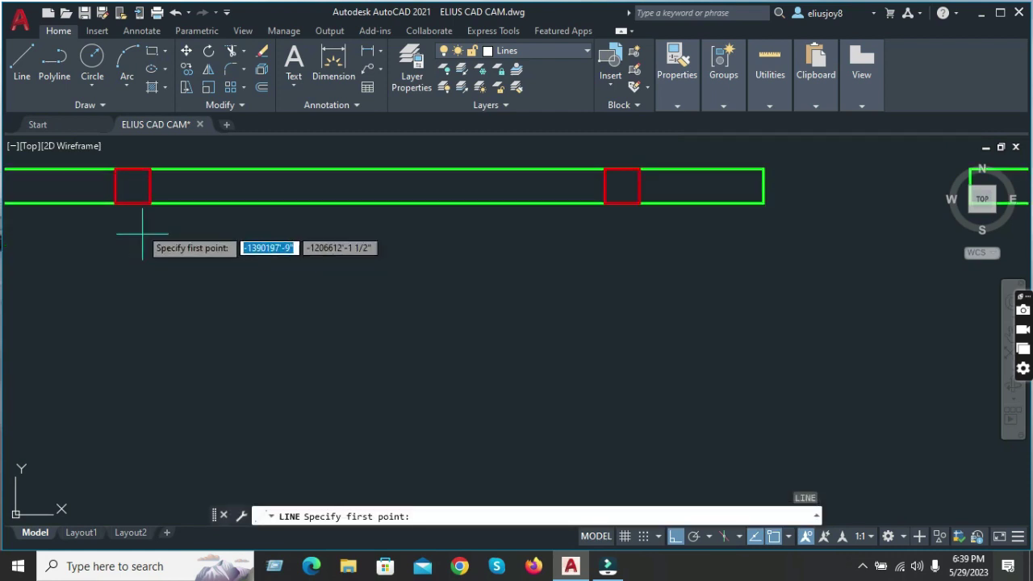
# - Draw a horizontal line along the top wall between two columns and a vertical line crossing it
pyautogui.click(132, 186)
pyautogui.click(621, 186)
pyautogui.press('Return')
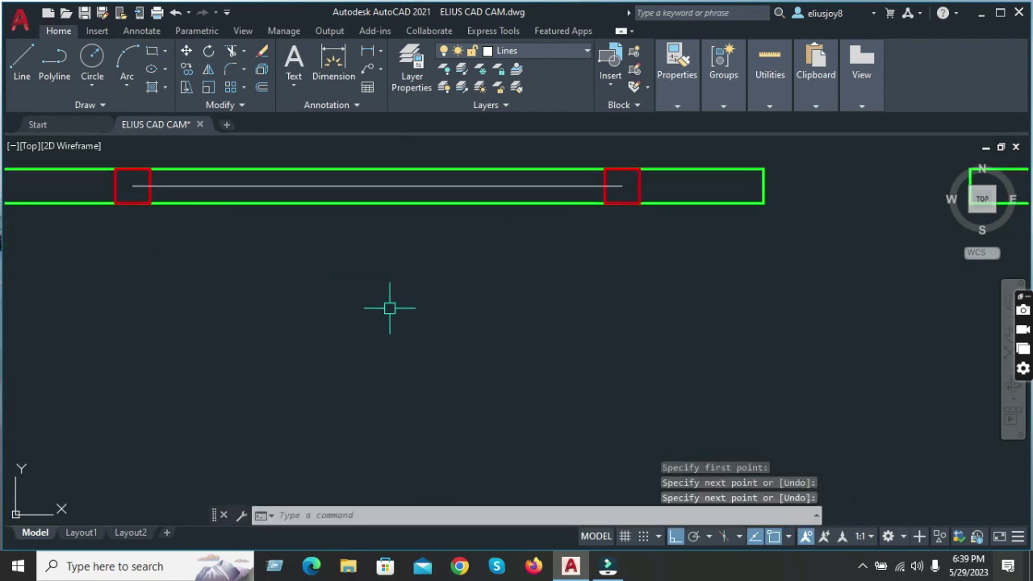
pyautogui.press('Return')
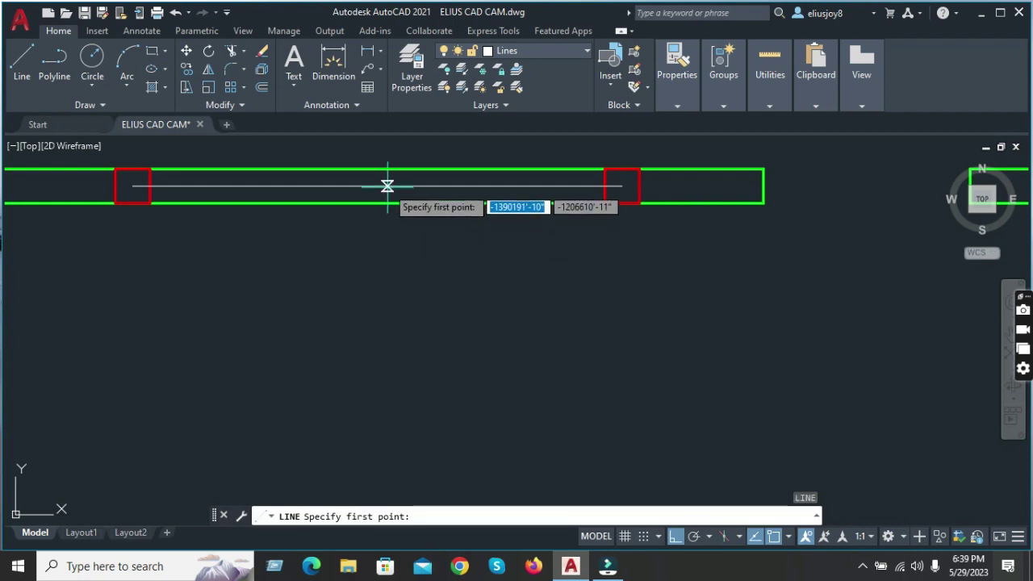
pyautogui.click(378, 185)
pyautogui.click(382, 297)
pyautogui.press('Return')
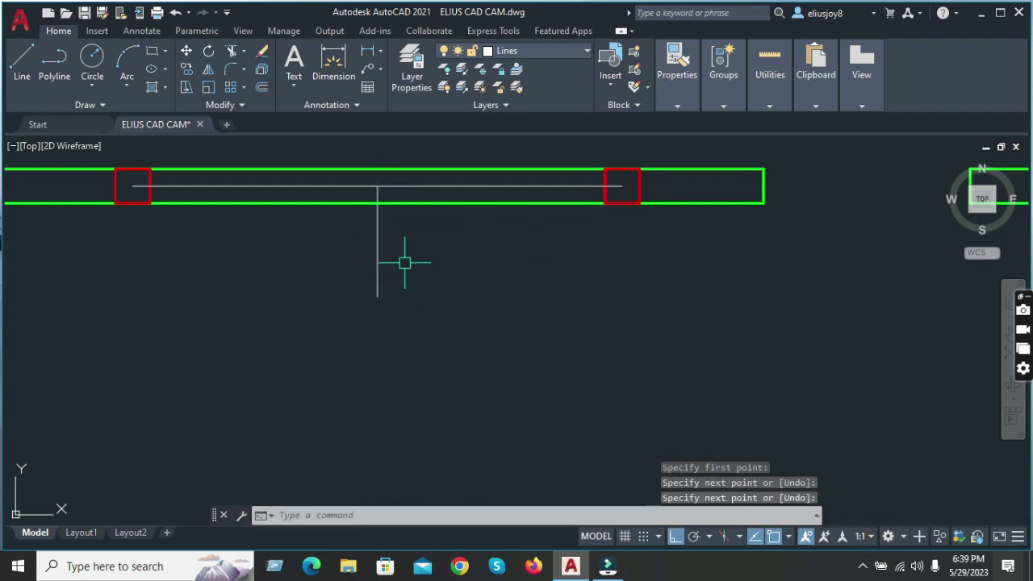
# - Trim the vertical line to the wall thickness and erase the horizontal centre line
pyautogui.write('EX')
pyautogui.press('Return')
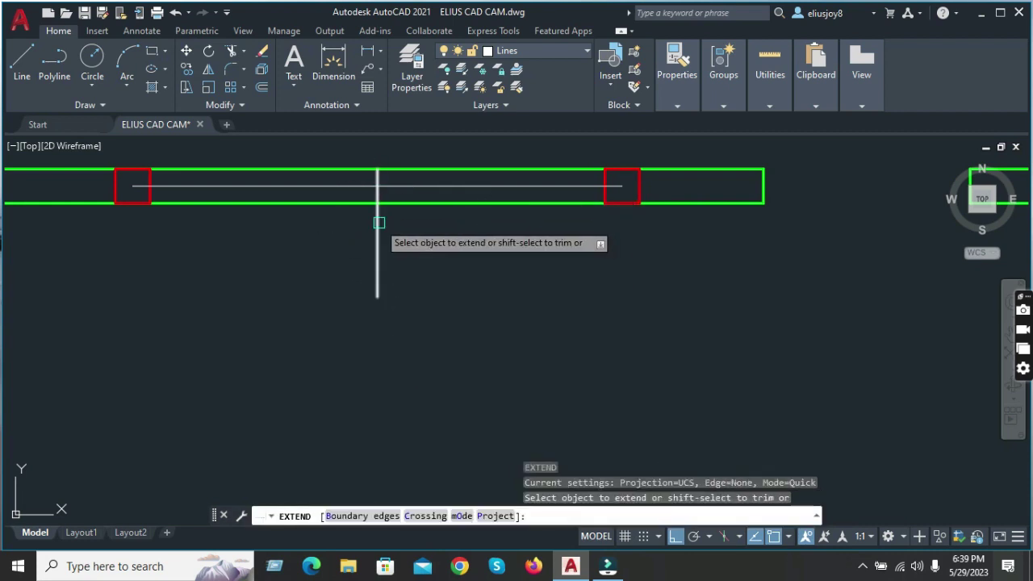
pyautogui.press('Escape')
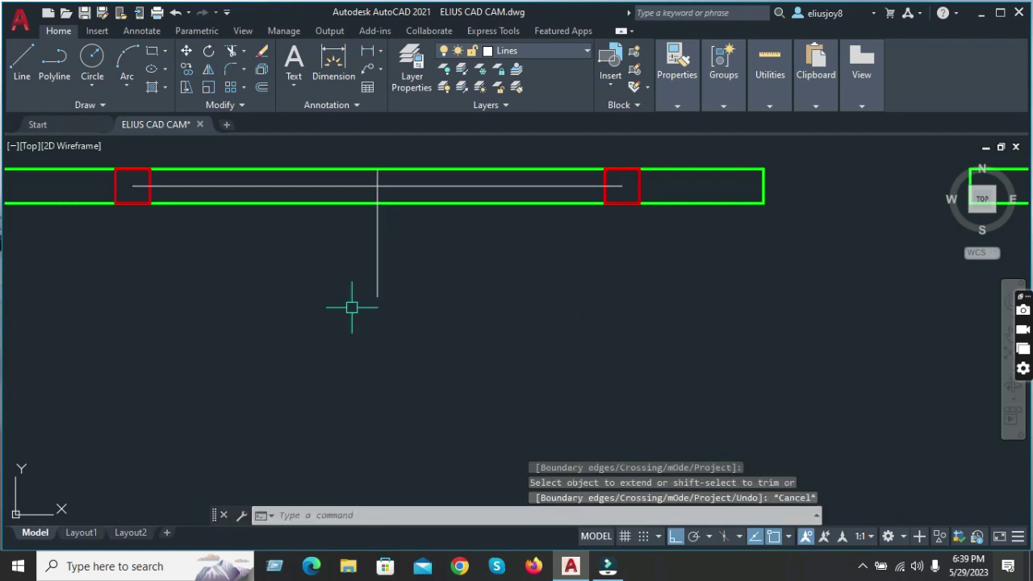
pyautogui.write('TR')
pyautogui.press('Return')
pyautogui.click(378, 266)
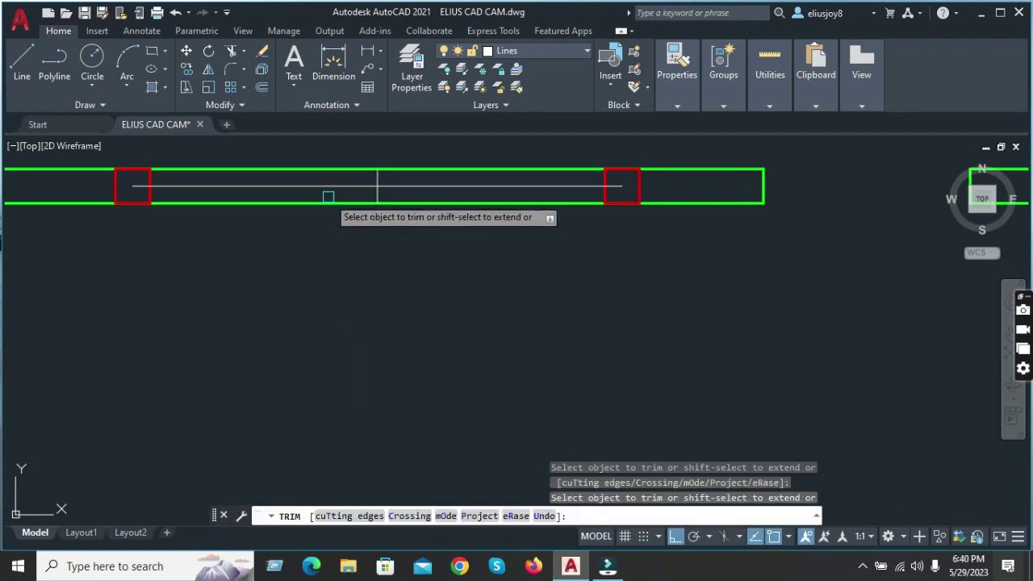
pyautogui.press('Escape')
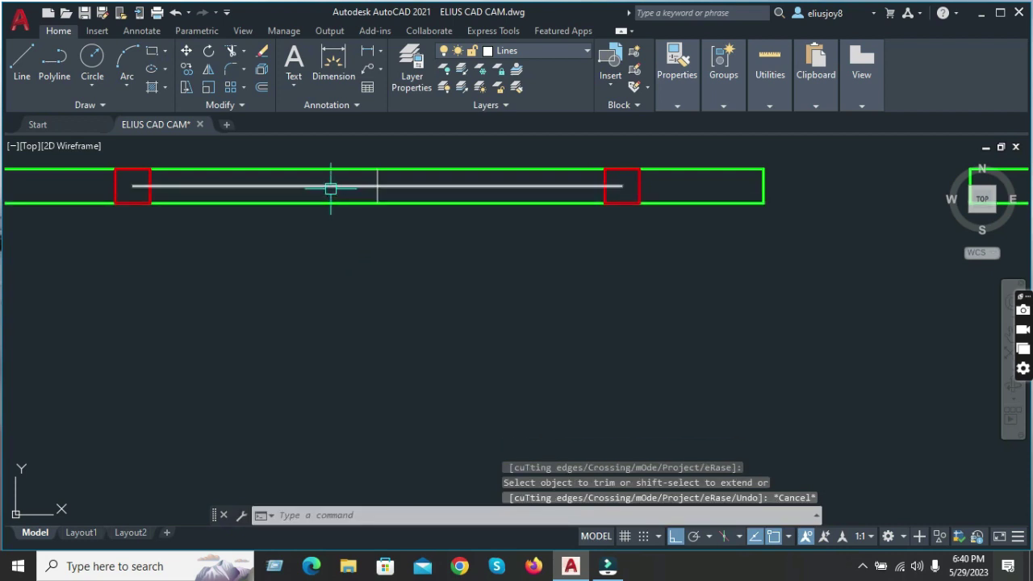
pyautogui.click(334, 186)
pyautogui.press('Delete')
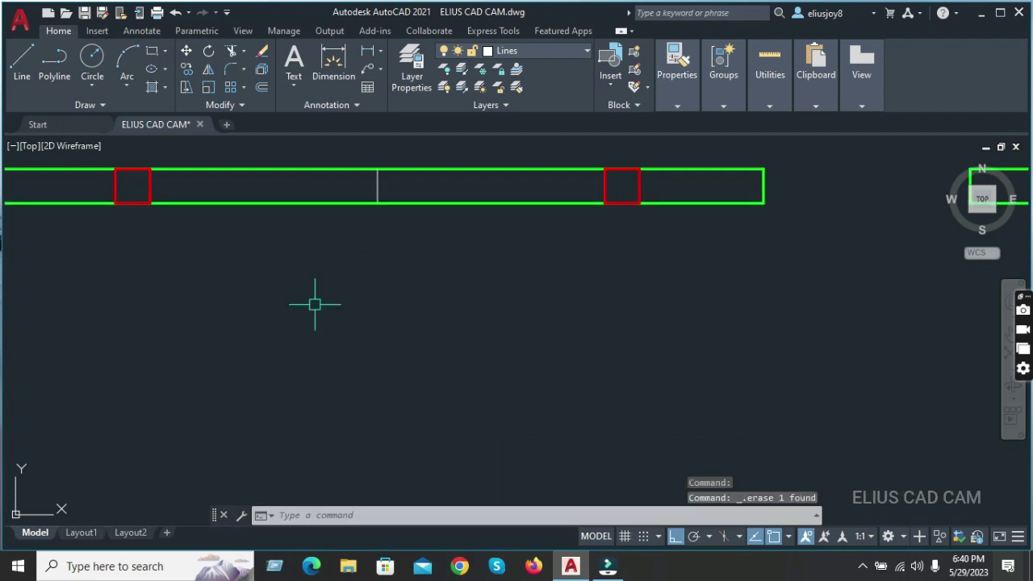
pyautogui.write('O')
pyautogui.press('Return')
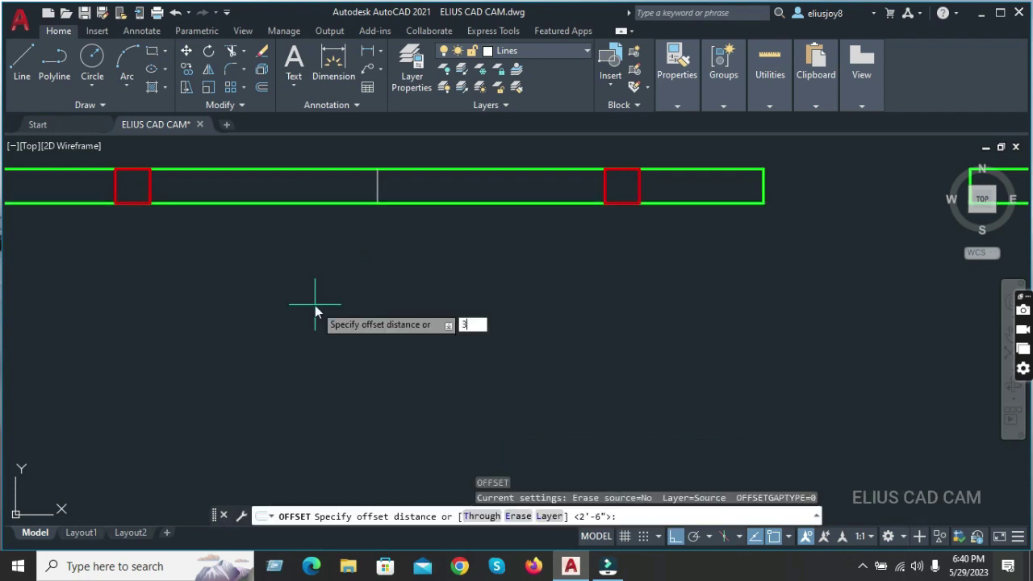
# - Offset the vertical centre line 2'-6" to each side
pyautogui.press('Return')
pyautogui.click(377, 187)
pyautogui.click(274, 210)
pyautogui.click(377, 190)
pyautogui.click(476, 262)
pyautogui.press('Escape')
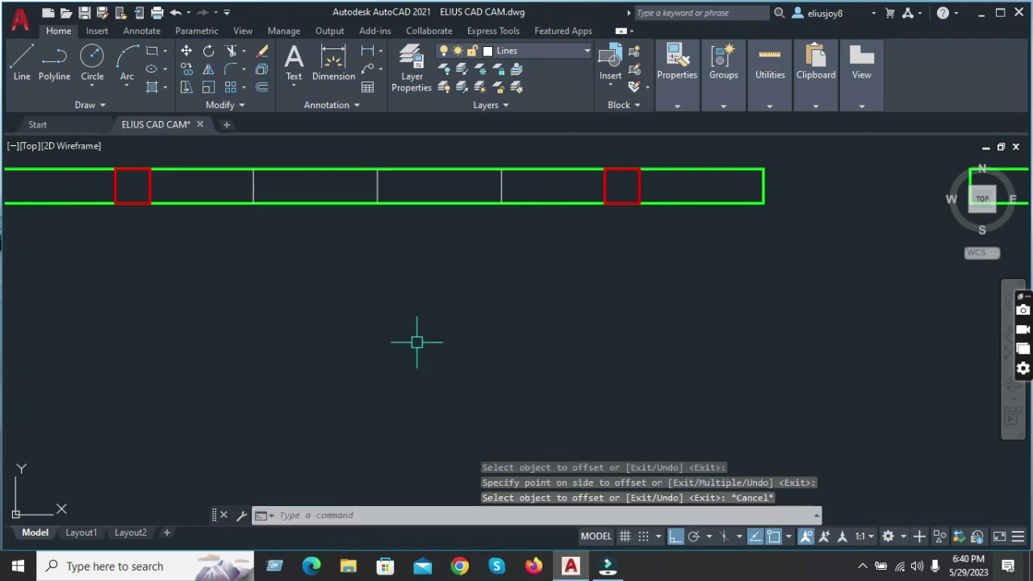
# - Trim the wall lines between the offsets and the leftover centre line to open the gap
pyautogui.write('tr')
pyautogui.press('Return')
pyautogui.moveTo(309, 229); pyautogui.dragTo(312, 161)
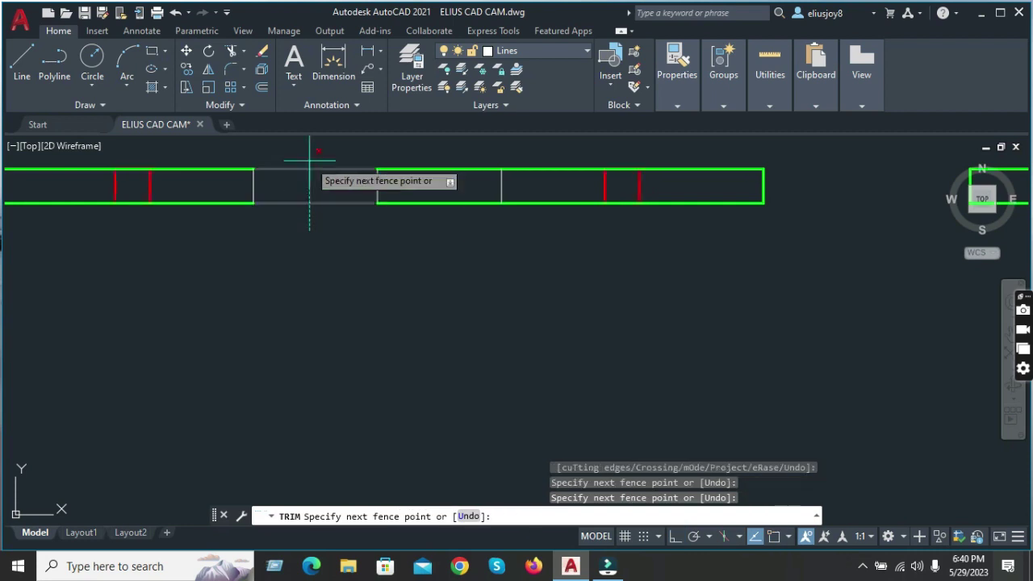
pyautogui.moveTo(411, 159); pyautogui.dragTo(406, 260)
pyautogui.click(376, 189)
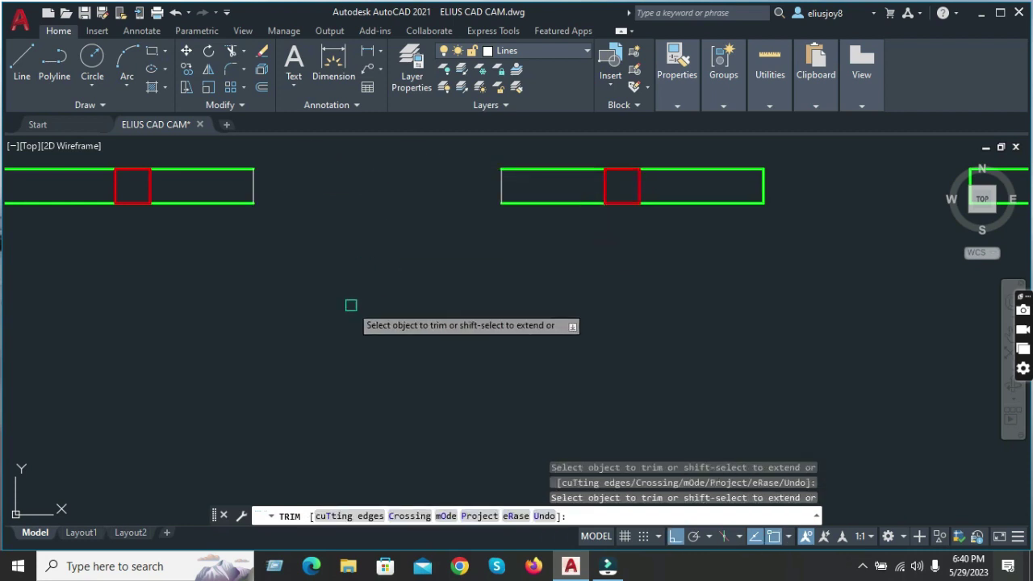
pyautogui.press('Escape')
# - Match the two opening edge lines to the green wall line's properties
pyautogui.write('a')
pyautogui.press('Return')
pyautogui.click(231, 202)
pyautogui.click(239, 166)
pyautogui.click(275, 230)
pyautogui.click(482, 166)
pyautogui.click(529, 257)
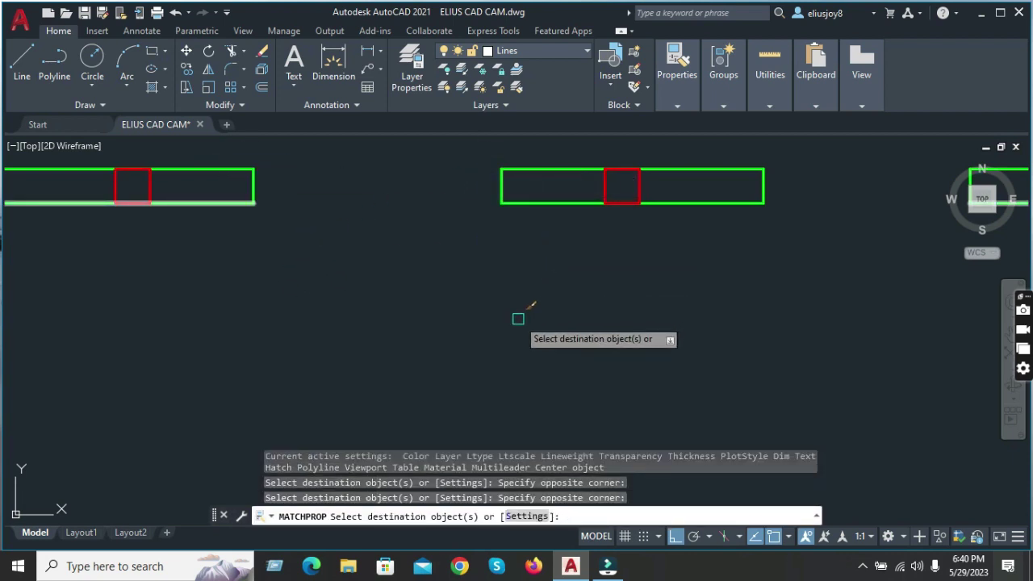
pyautogui.press('Escape')
# - Select both end lines of the opening and start mirroring them
pyautogui.click(507, 167)
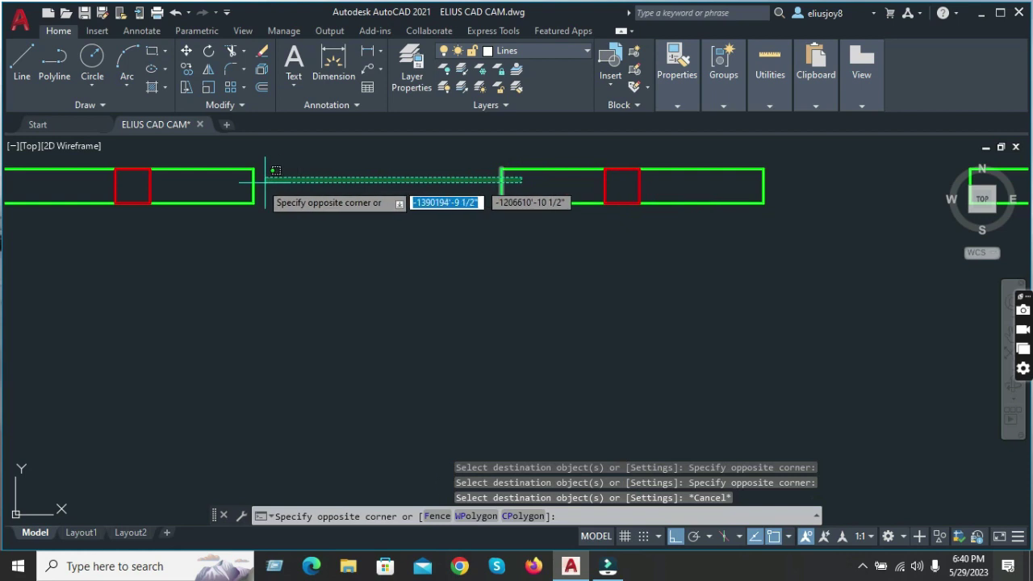
pyautogui.click(302, 234)
pyautogui.write('I')
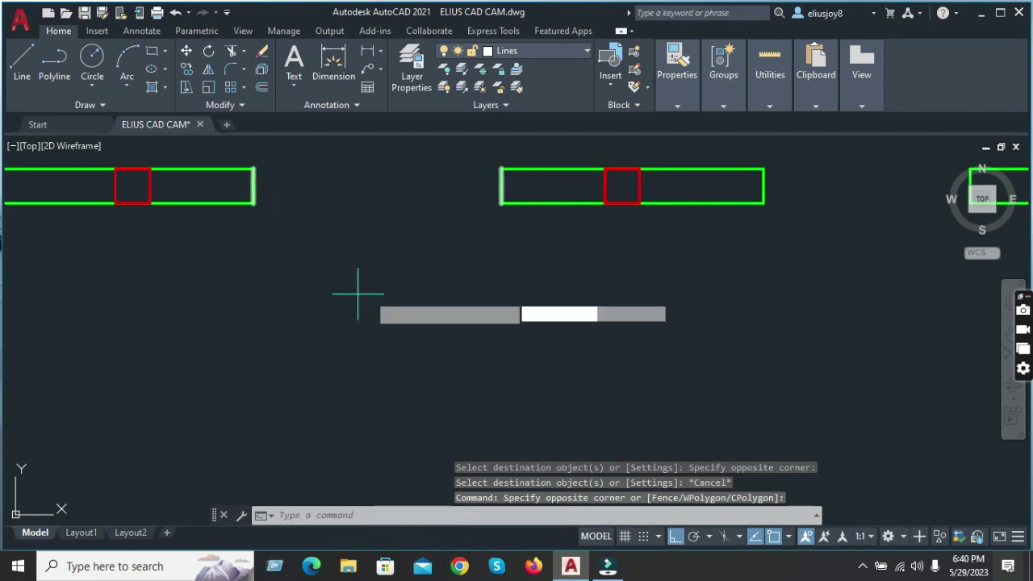
pyautogui.press('Return')
pyautogui.scroll(-3, 357, 293)
pyautogui.click(309, 246)
# - Finish mirroring the end lines, keeping the originals, and trim the wall inside the left opening
pyautogui.click(315, 347)
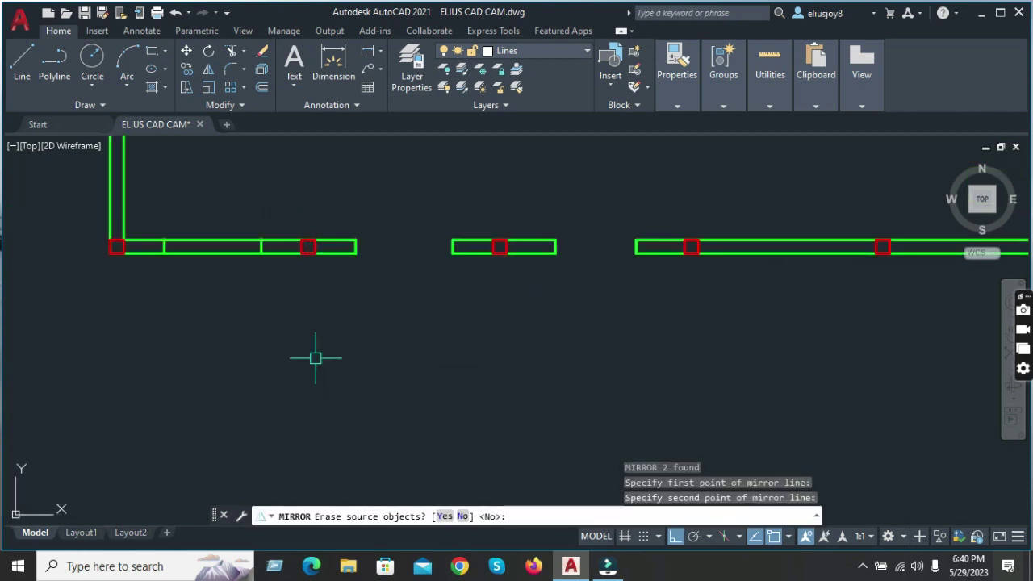
pyautogui.press('Return')
pyautogui.press('Return')
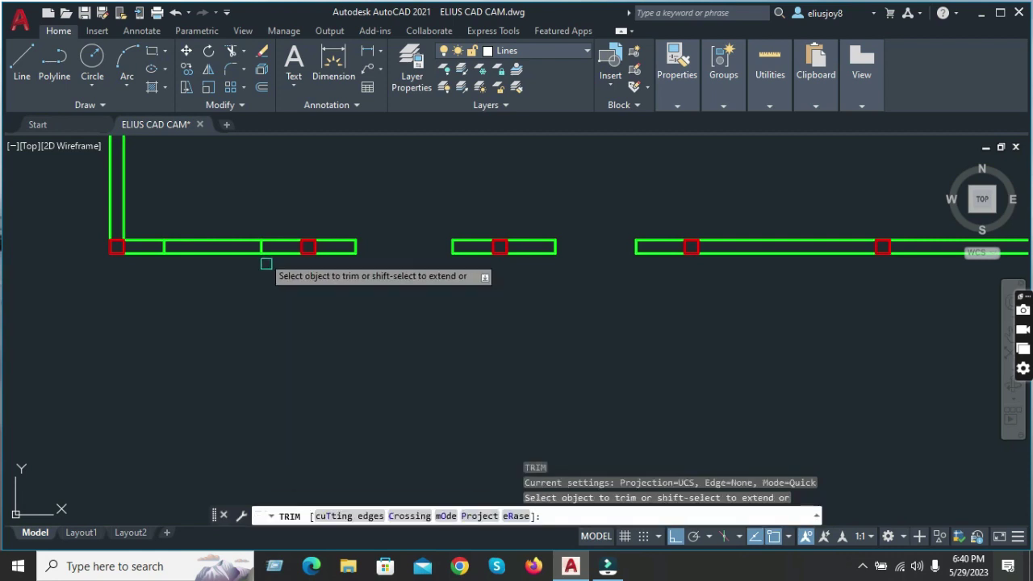
pyautogui.click(209, 314)
pyautogui.click(210, 216)
pyautogui.press('Return')
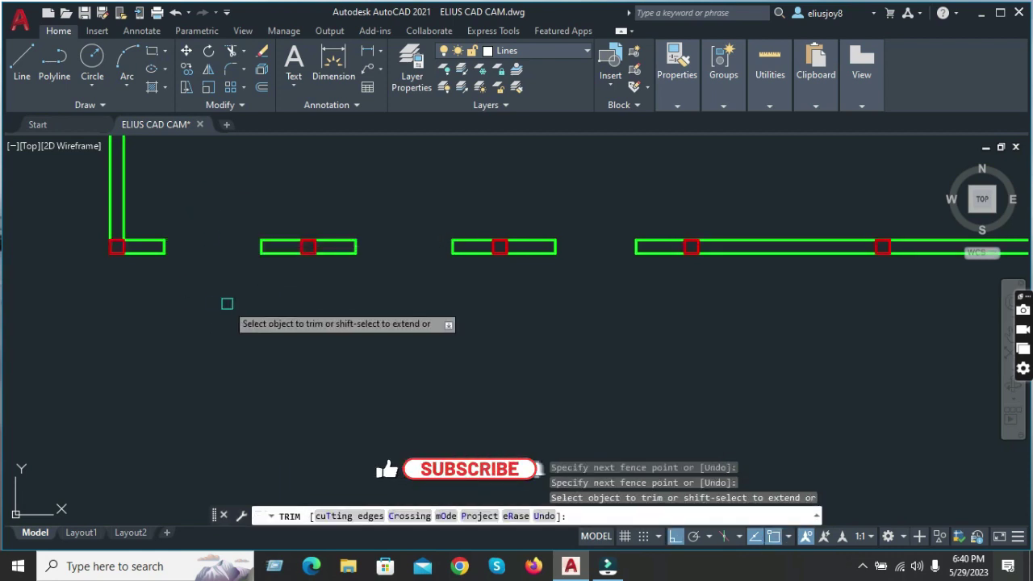
pyautogui.press('Escape')
pyautogui.scroll(2, 250, 295)
pyautogui.scroll(-2, 314, 349)
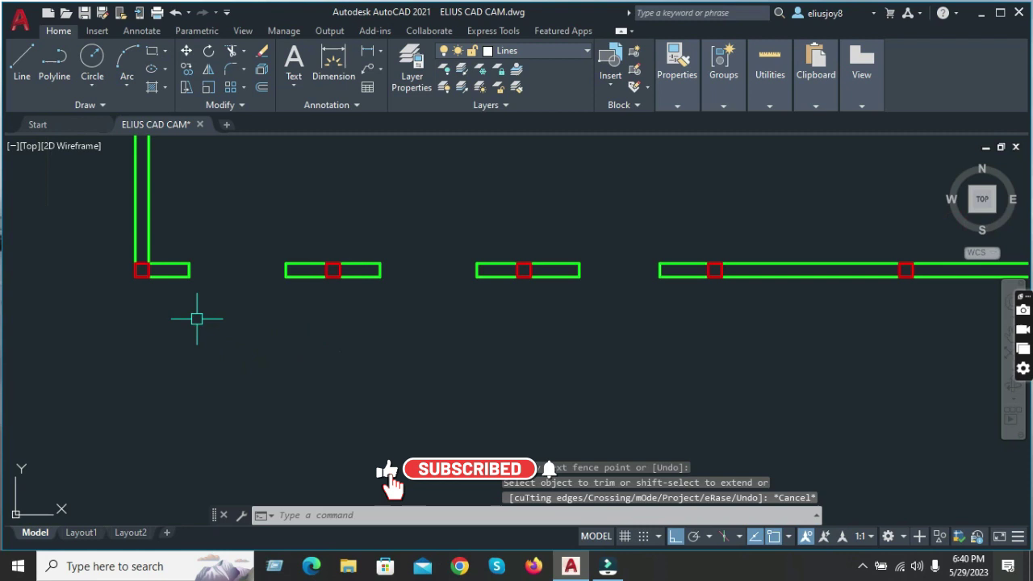
pyautogui.scroll(2, 196, 319)
# - Select the end lines of the left, middle and right wall pieces
pyautogui.click(175, 208)
pyautogui.click(222, 266)
pyautogui.click(317, 184)
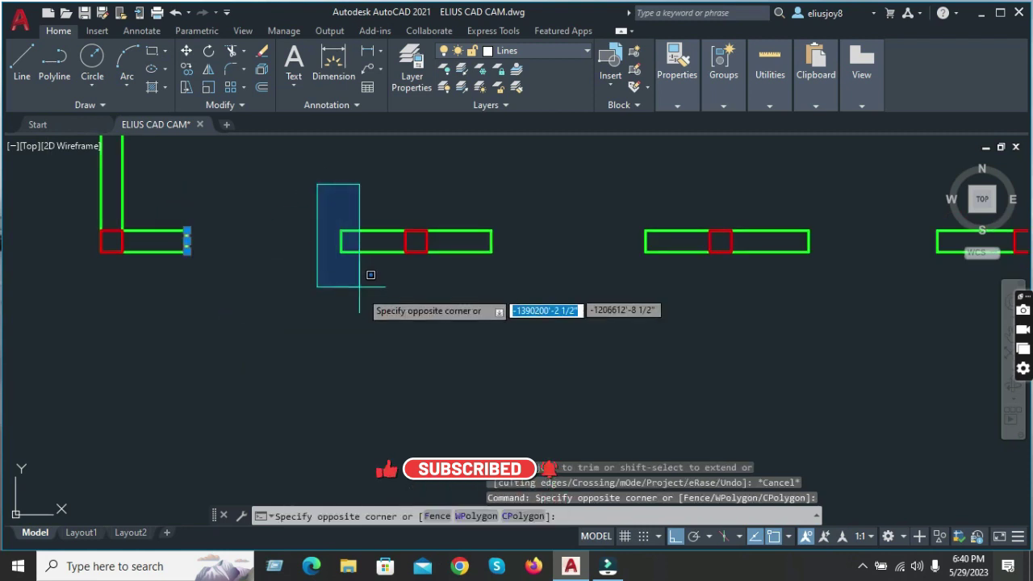
pyautogui.click(360, 286)
pyautogui.click(616, 183)
pyautogui.click(673, 287)
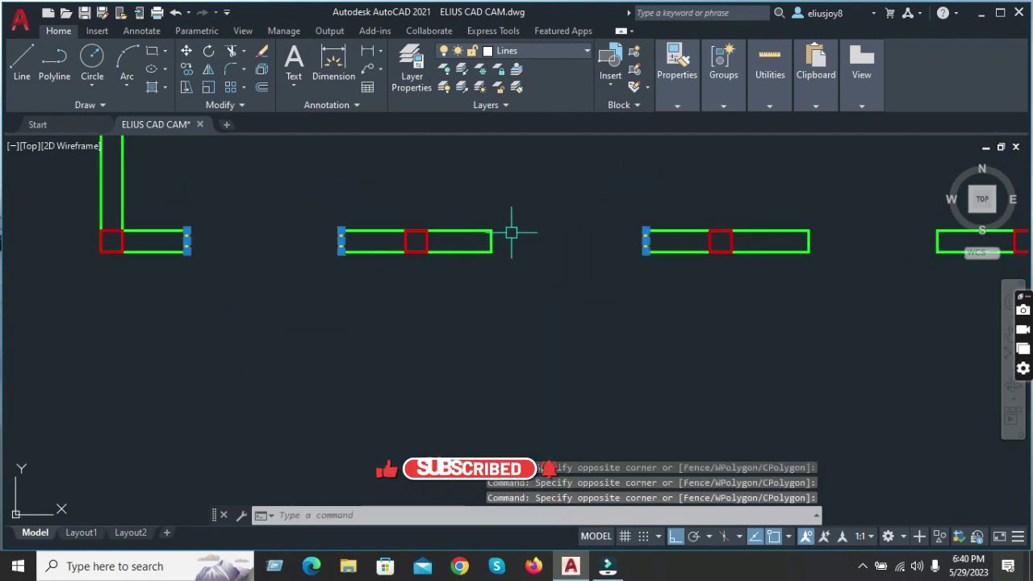
pyautogui.click(466, 205)
pyautogui.click(496, 268)
pyautogui.scroll(-2, 227, 304)
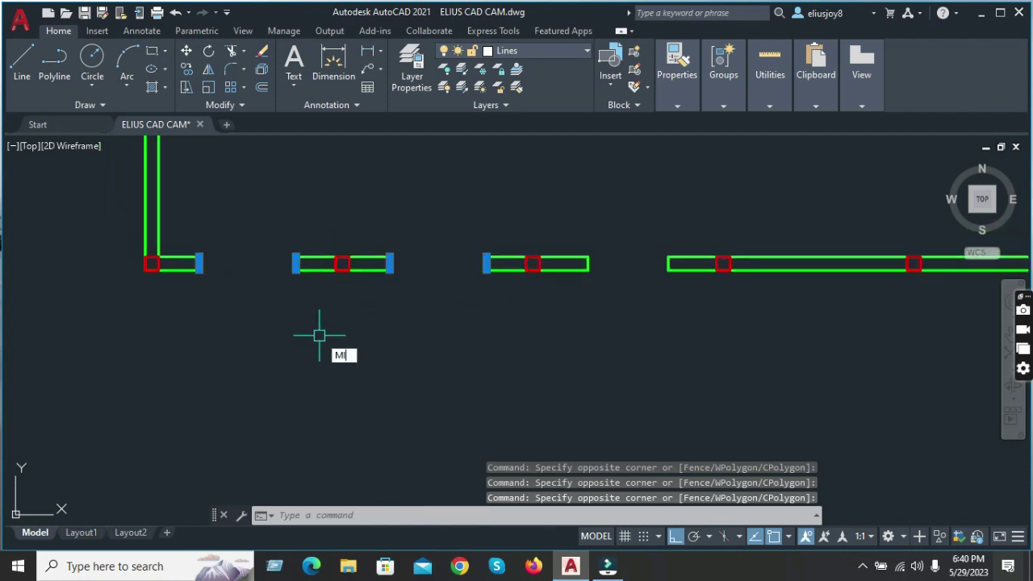
# - Mirror the four wall ends about a vertical axis through the top wall's midpoint, keeping the originals
pyautogui.press('Return')
pyautogui.scroll(-2, 355, 339)
pyautogui.scroll(-3, 404, 347)
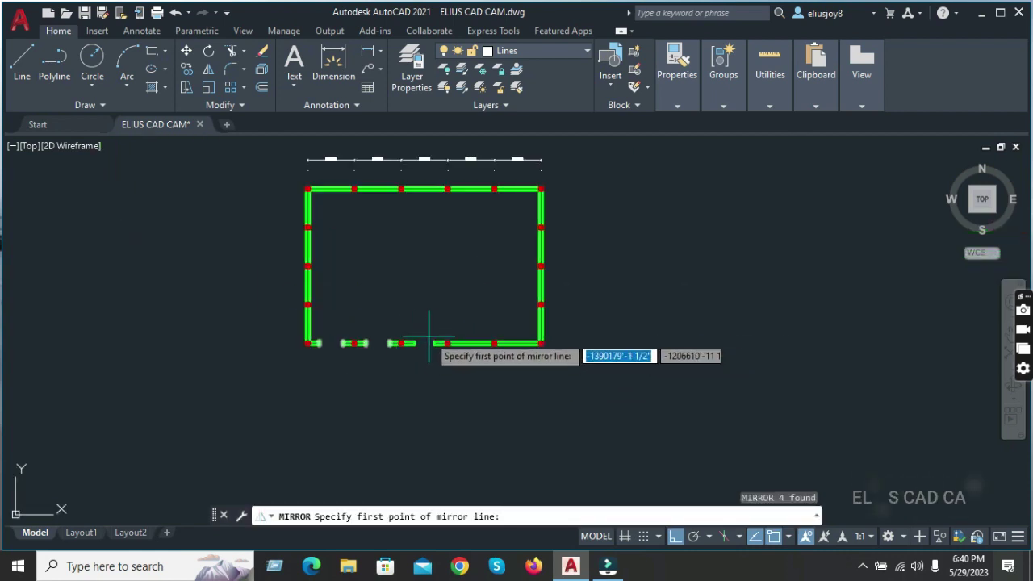
pyautogui.click(425, 189)
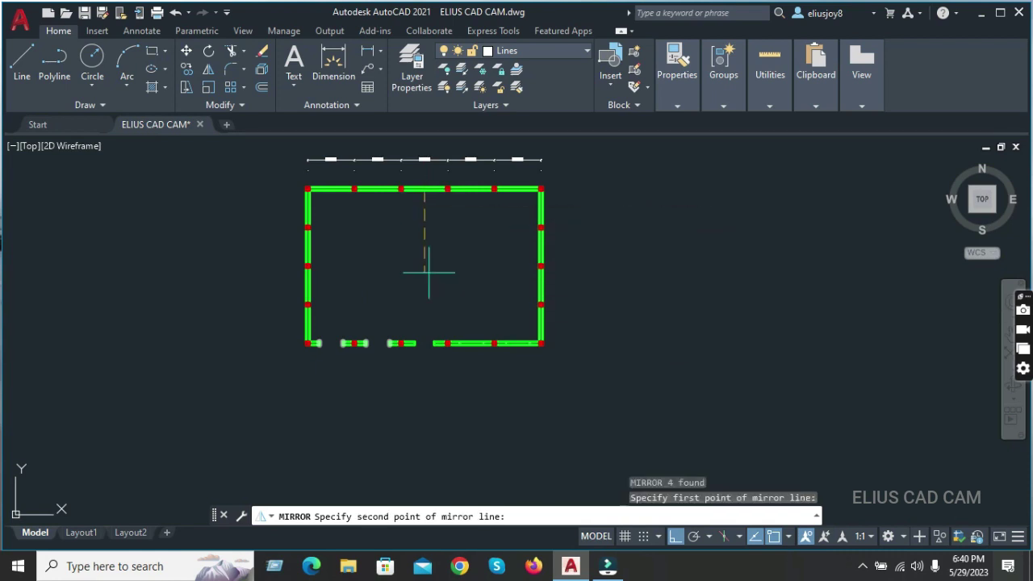
pyautogui.click(447, 408)
pyautogui.click(493, 464)
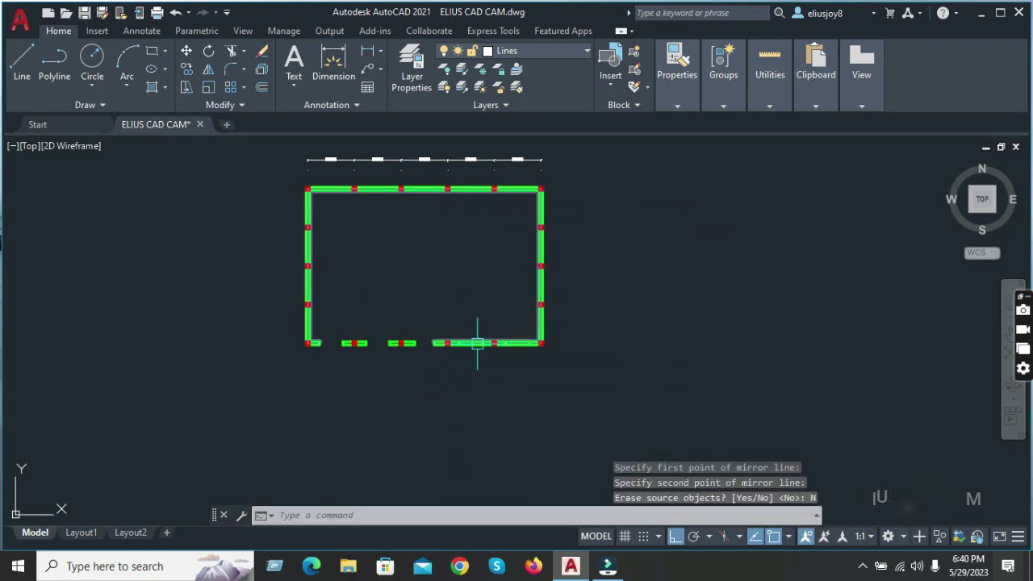
pyautogui.scroll(6, 514, 354)
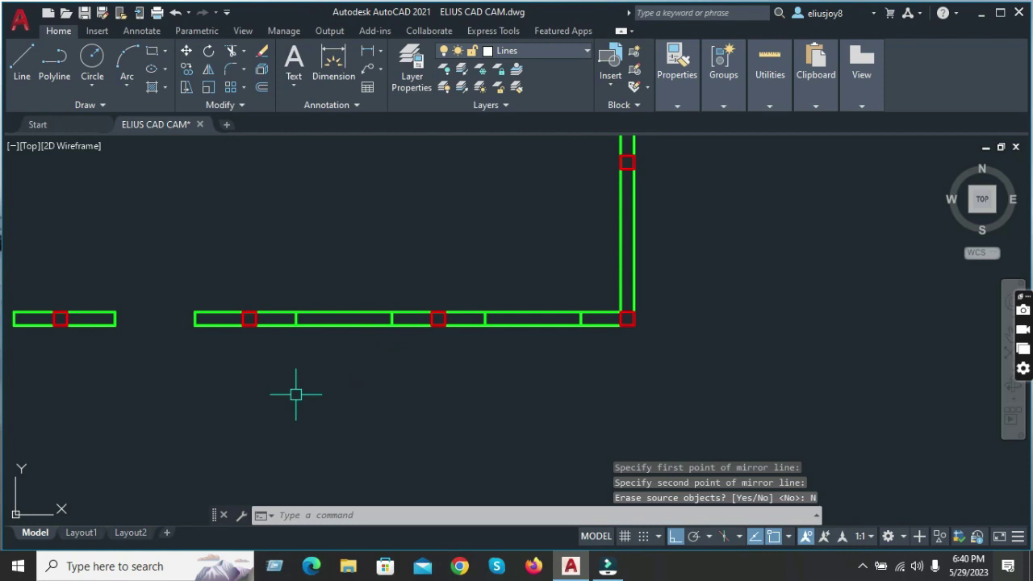
# - Trim two more openings in the bottom wall with fence cuts
pyautogui.write('TR')
pyautogui.press('Return')
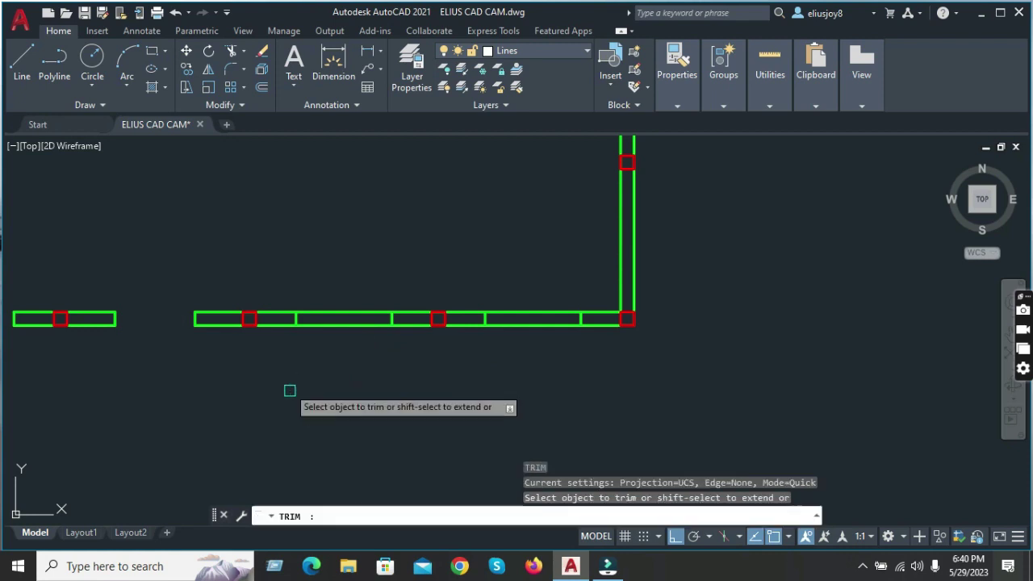
pyautogui.moveTo(322, 347); pyautogui.dragTo(345, 296)
pyautogui.moveTo(517, 342); pyautogui.dragTo(516, 272)
pyautogui.press('Escape')
pyautogui.press('Escape')
pyautogui.press('Escape')
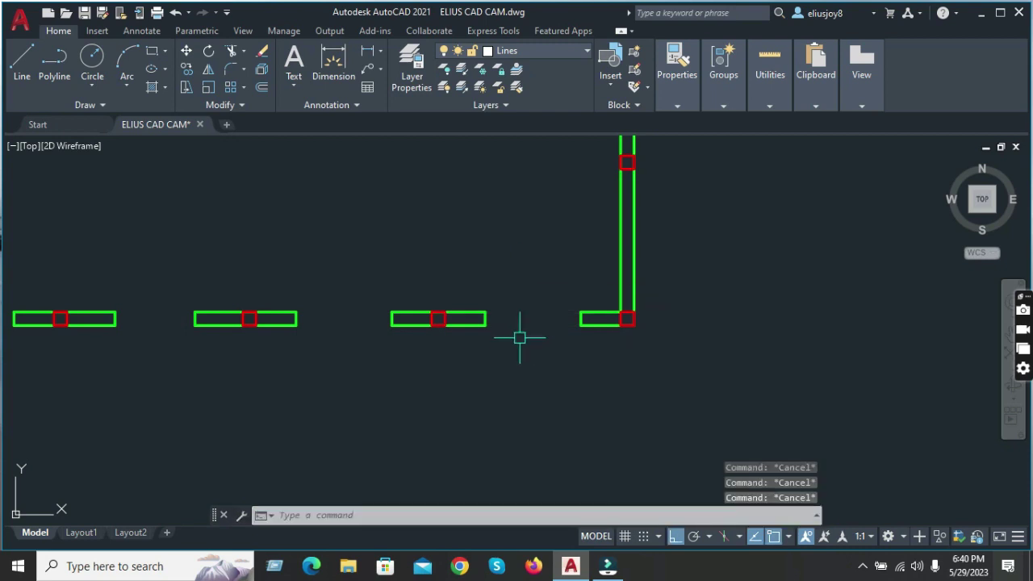
pyautogui.scroll(-3, 400, 352)
pyautogui.scroll(3, 323, 348)
pyautogui.scroll(2, 334, 318)
pyautogui.scroll(-2, 335, 397)
pyautogui.scroll(-1, 352, 268)
pyautogui.scroll(-5, 352, 268)
pyautogui.scroll(4, 347, 318)
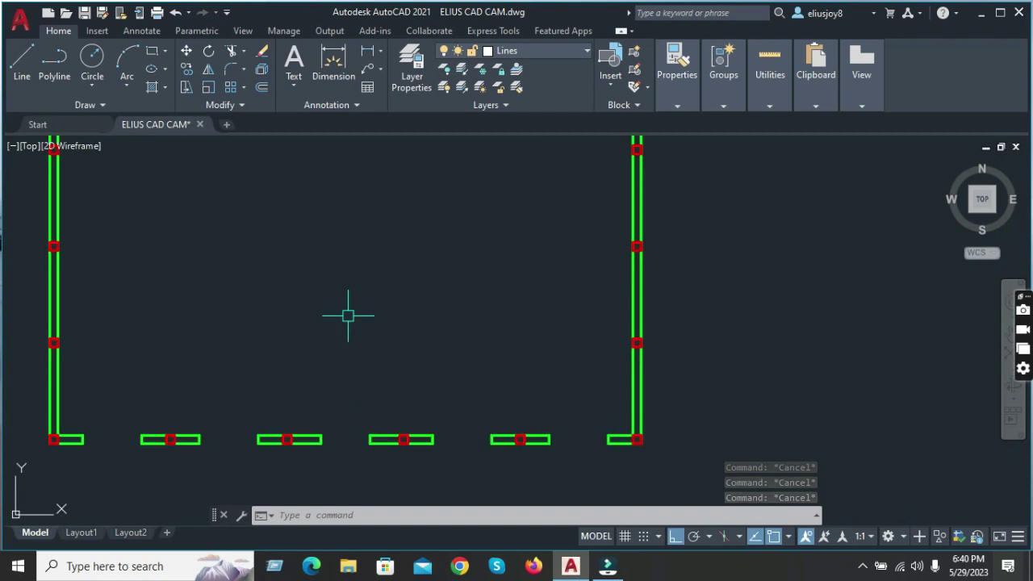
# - Draw the 5-foot horizontal base line
pyautogui.write('l')
pyautogui.press('Return')
pyautogui.click(218, 288)
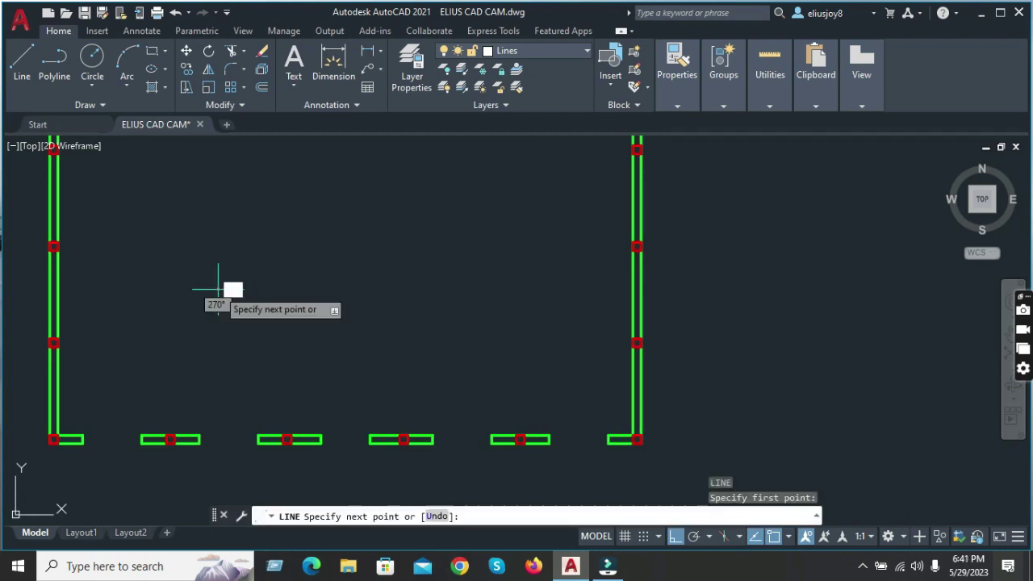
pyautogui.click(438, 306)
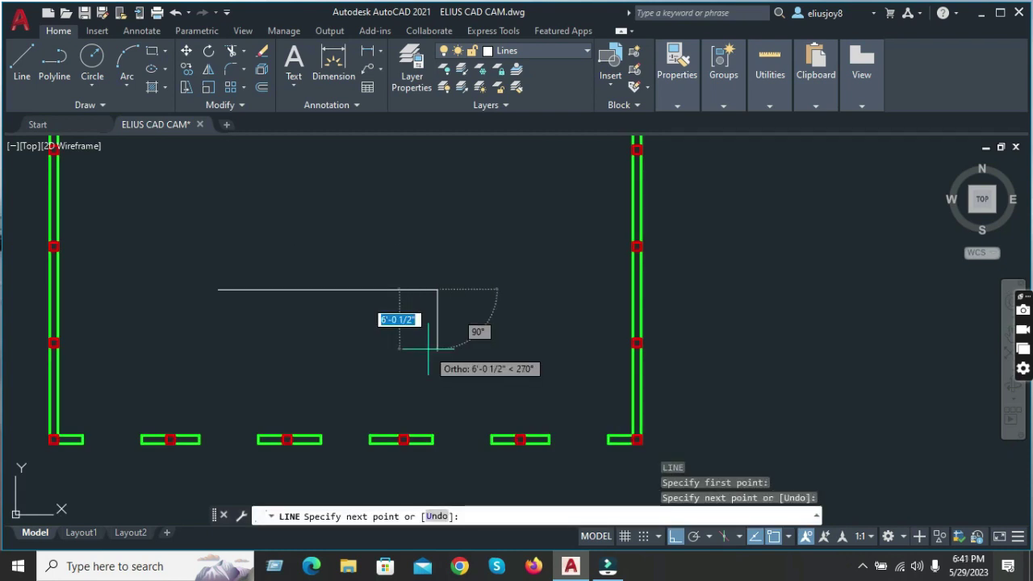
pyautogui.hotkey('ctrl', 'z')
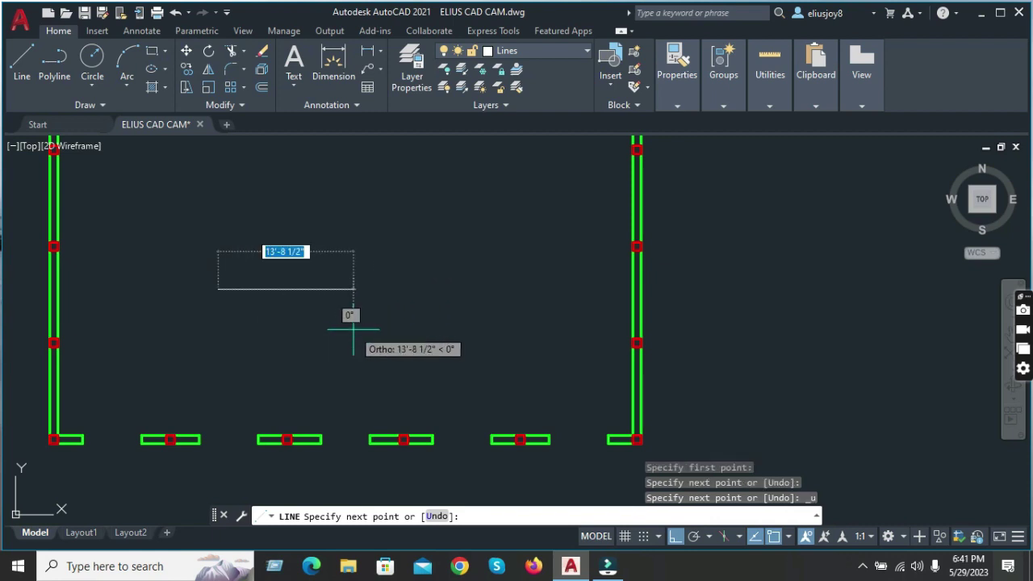
pyautogui.write("'")
pyautogui.press('Return')
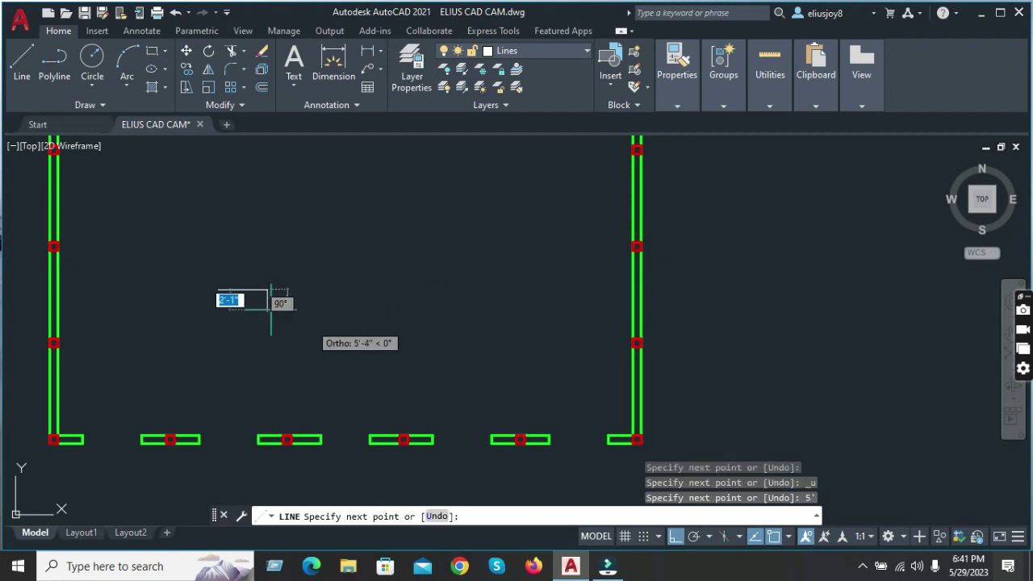
pyautogui.press('Return')
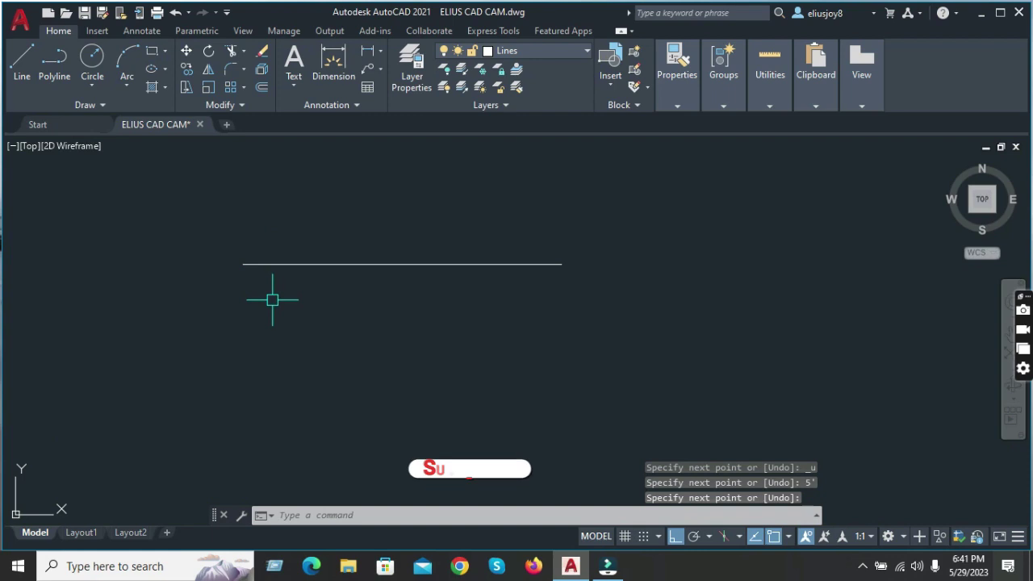
# - Draw a stepped jamb from the base line's left end with segments 5, 2, 1, 1, closing down to the base line
pyautogui.press('Return')
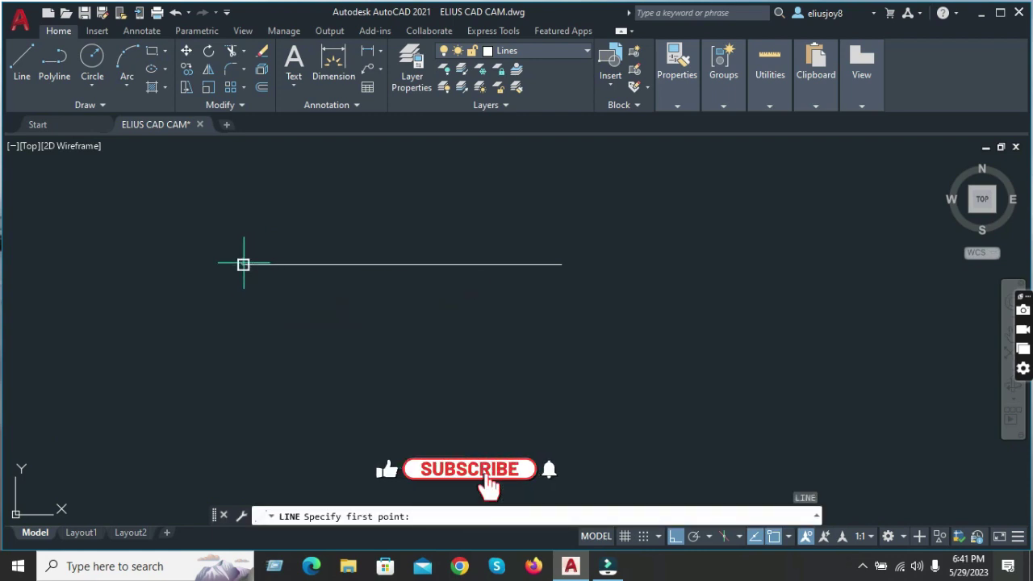
pyautogui.click(243, 264)
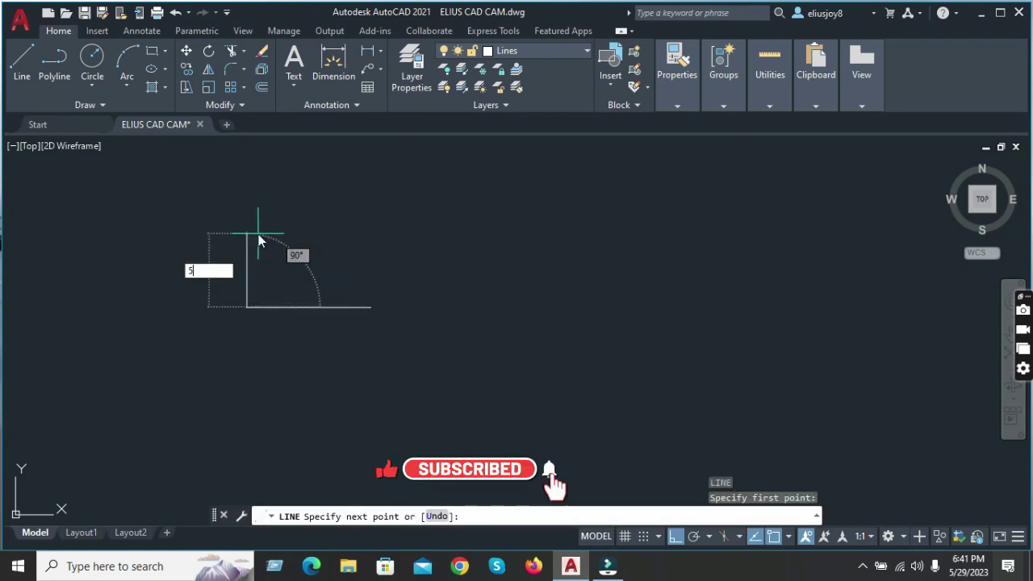
pyautogui.press('Return')
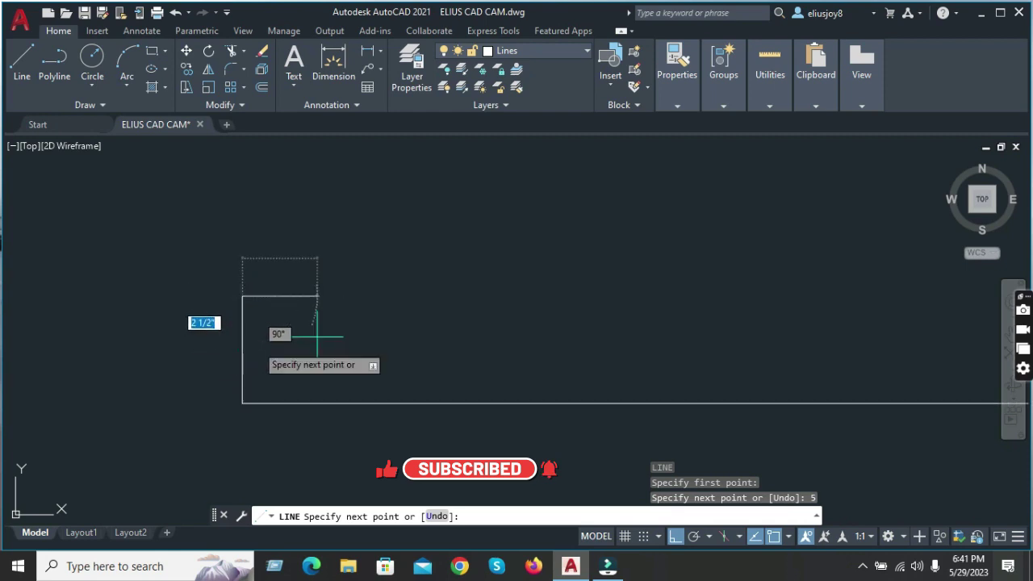
pyautogui.press('Return')
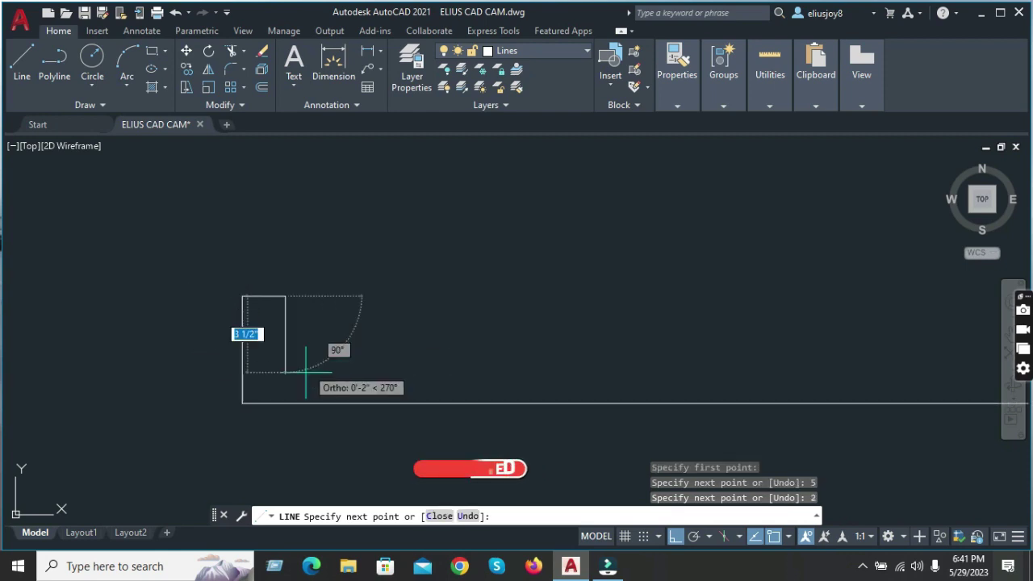
pyautogui.press('Return')
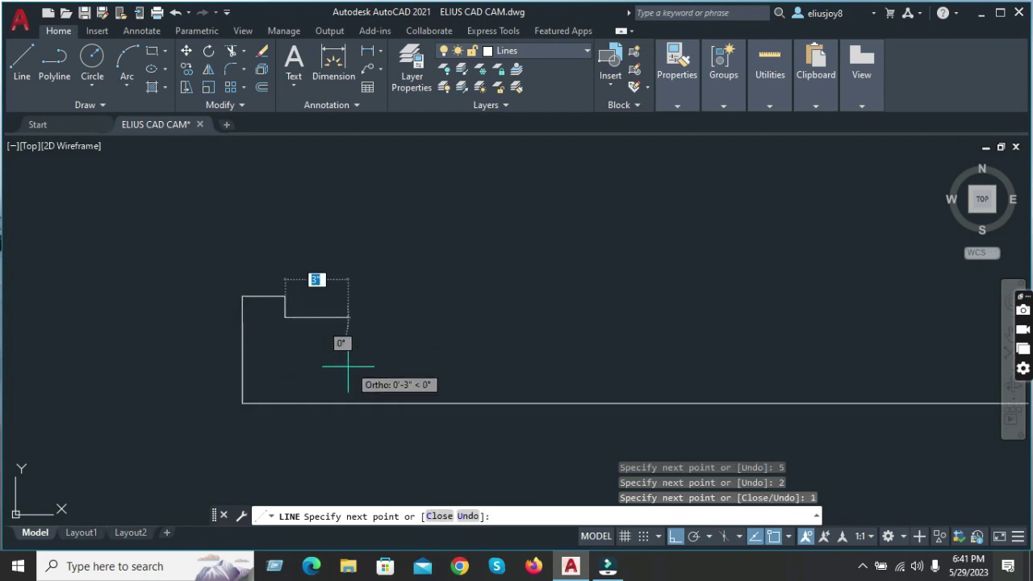
pyautogui.write('1')
pyautogui.press('Return')
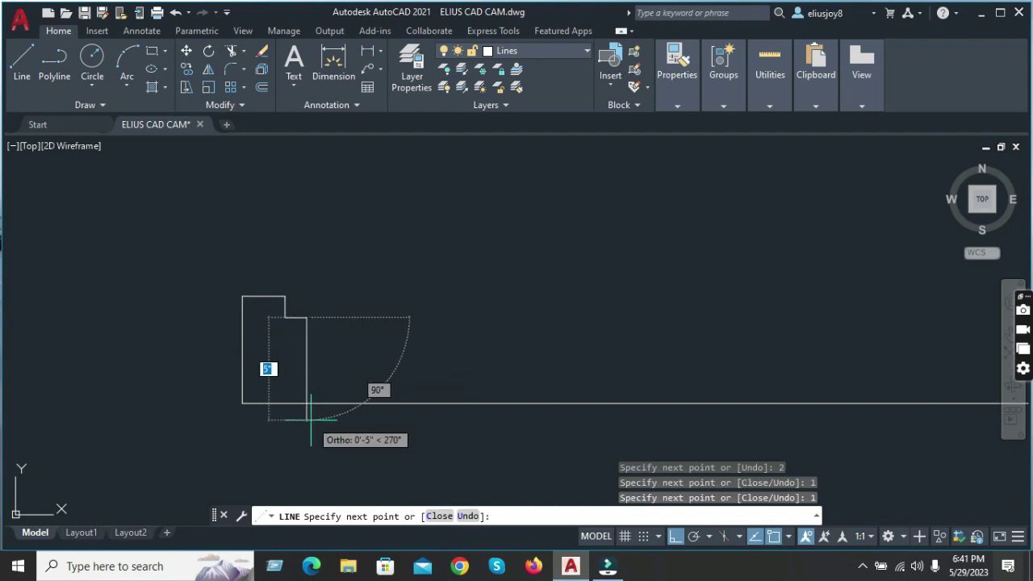
pyautogui.click(307, 402)
pyautogui.press('Return')
pyautogui.scroll(-2, 194, 268)
# - Mirror the jamb about a vertical axis at the base line's midpoint, keeping the original
pyautogui.click(192, 261)
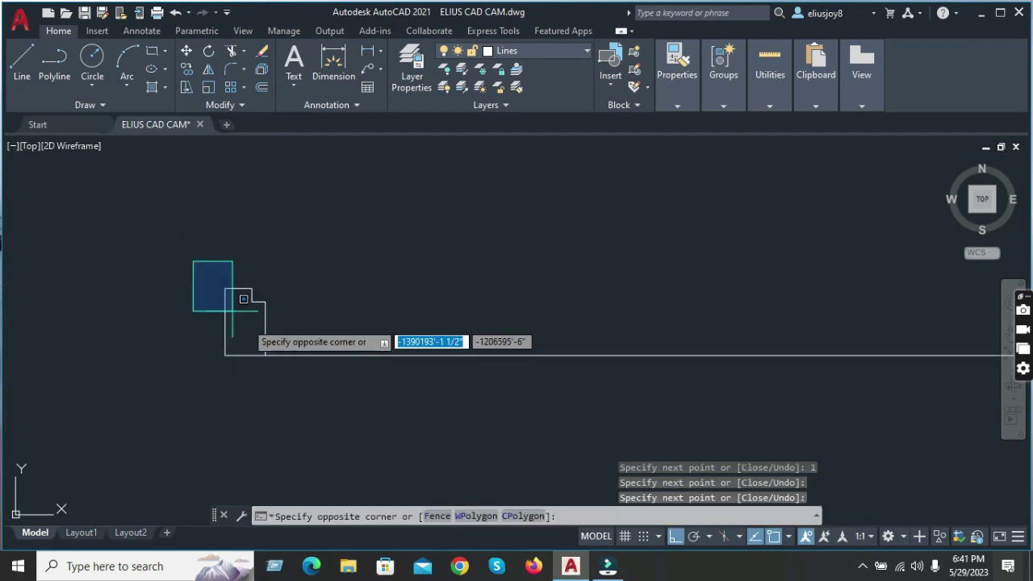
pyautogui.click(278, 361)
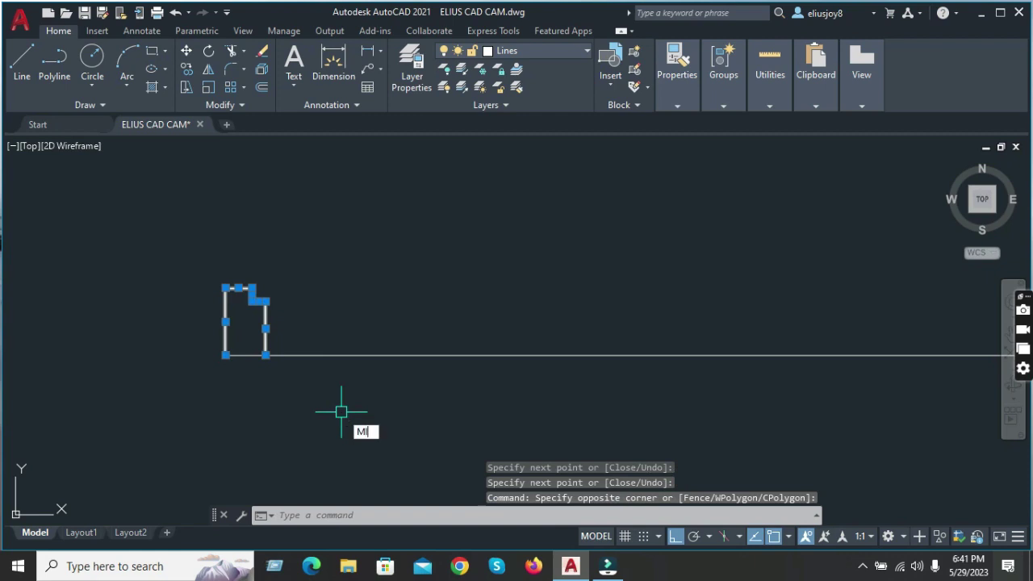
pyautogui.press('Return')
pyautogui.scroll(-1, 170, 347)
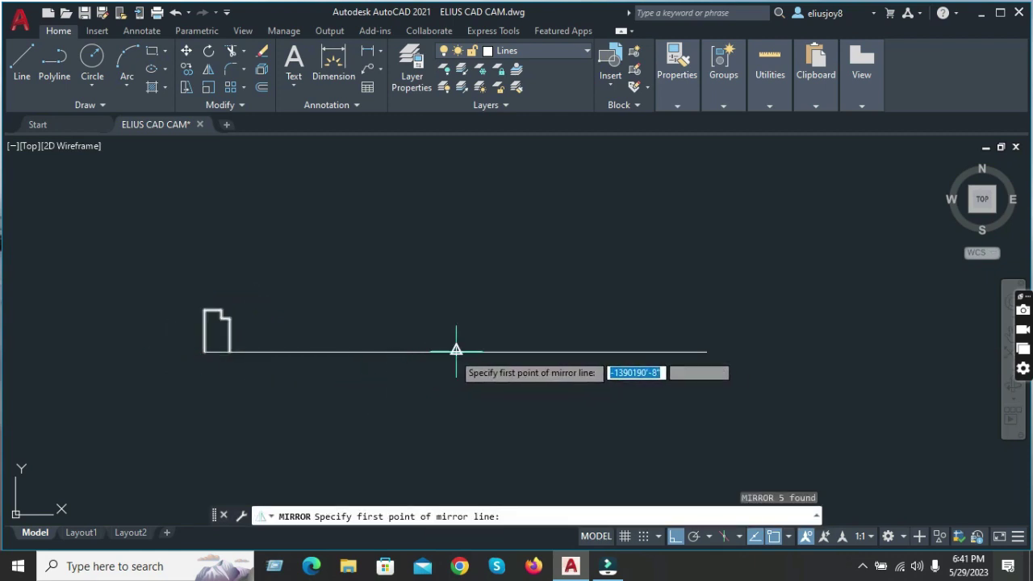
pyautogui.click(456, 349)
pyautogui.click(453, 263)
pyautogui.press('Return')
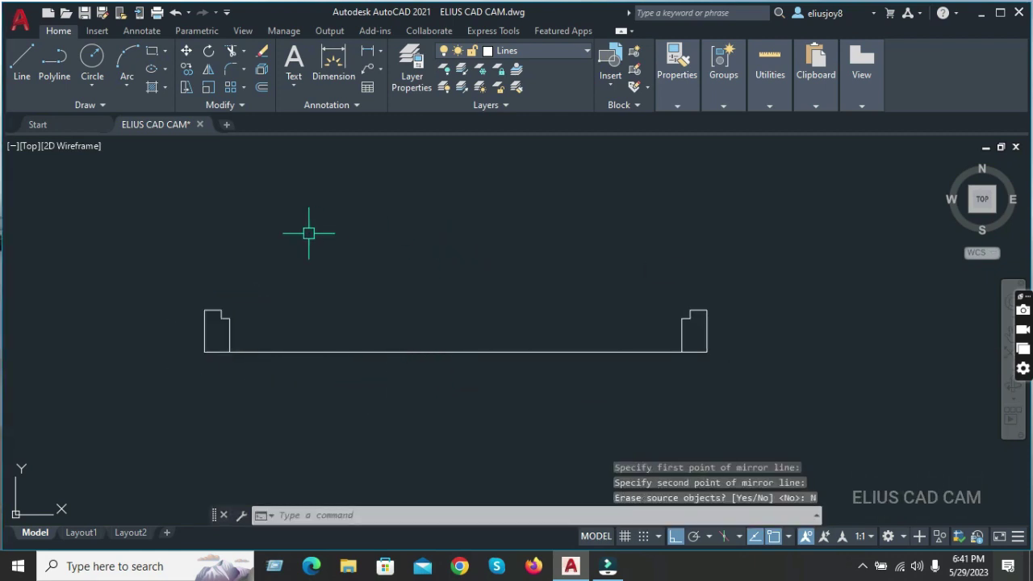
pyautogui.write('C')
# - Draw two circles centred on each jamb's inner corner, reaching the base line midpoint
pyautogui.press('Return')
pyautogui.scroll(2, 216, 343)
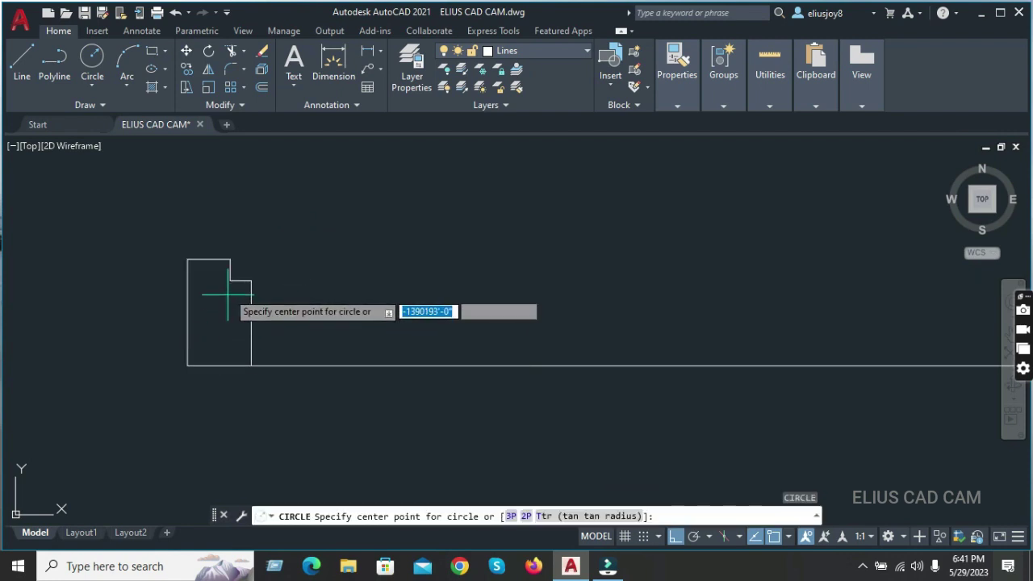
pyautogui.click(230, 280)
pyautogui.scroll(-3, 230, 280)
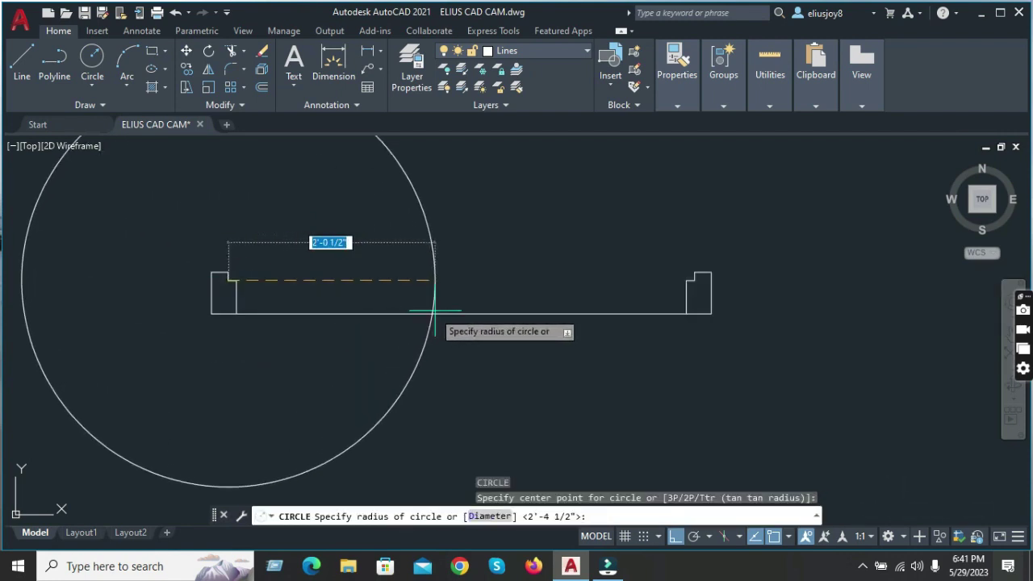
pyautogui.click(460, 309)
pyautogui.press('Return')
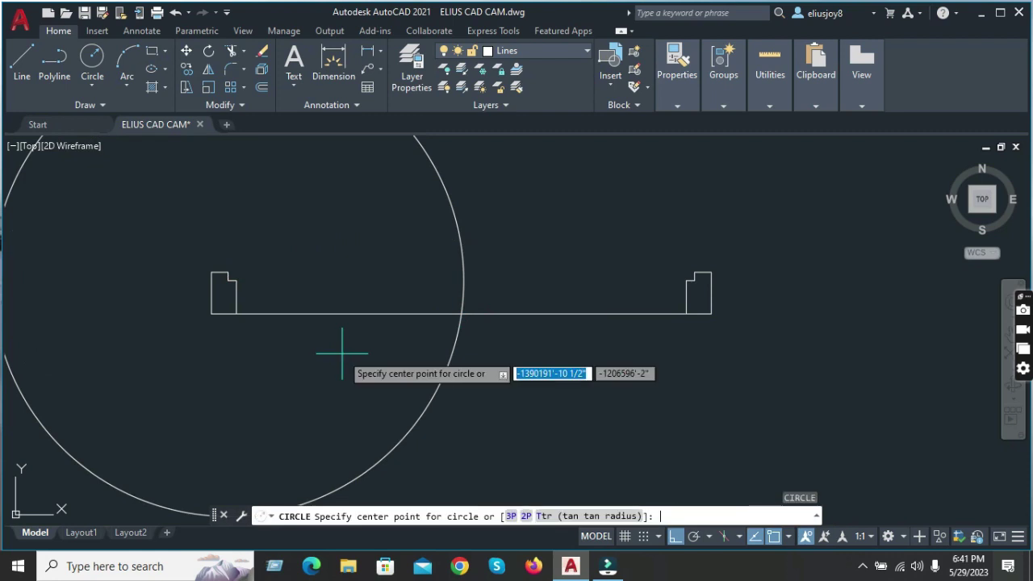
pyautogui.click(695, 280)
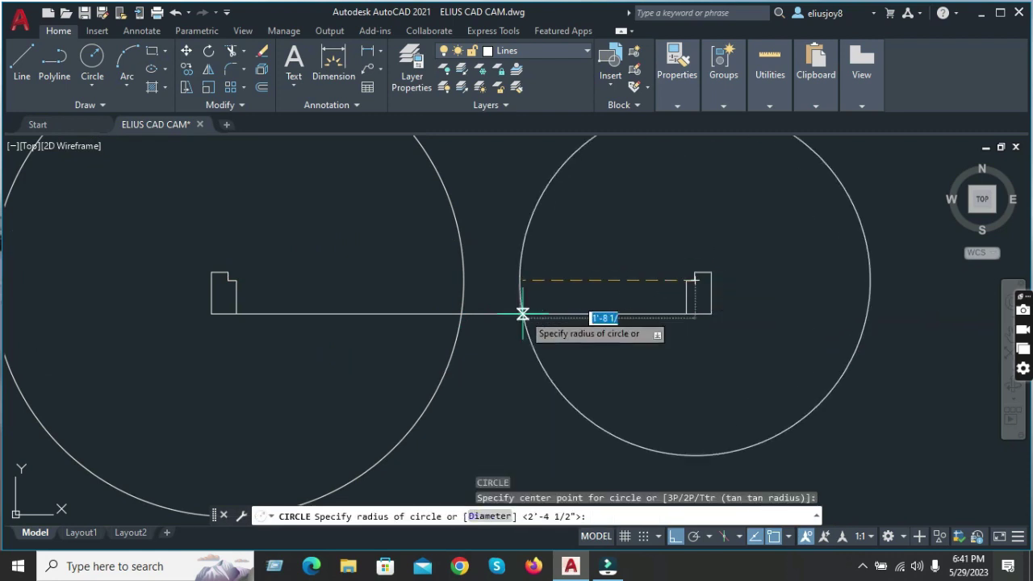
pyautogui.click(461, 312)
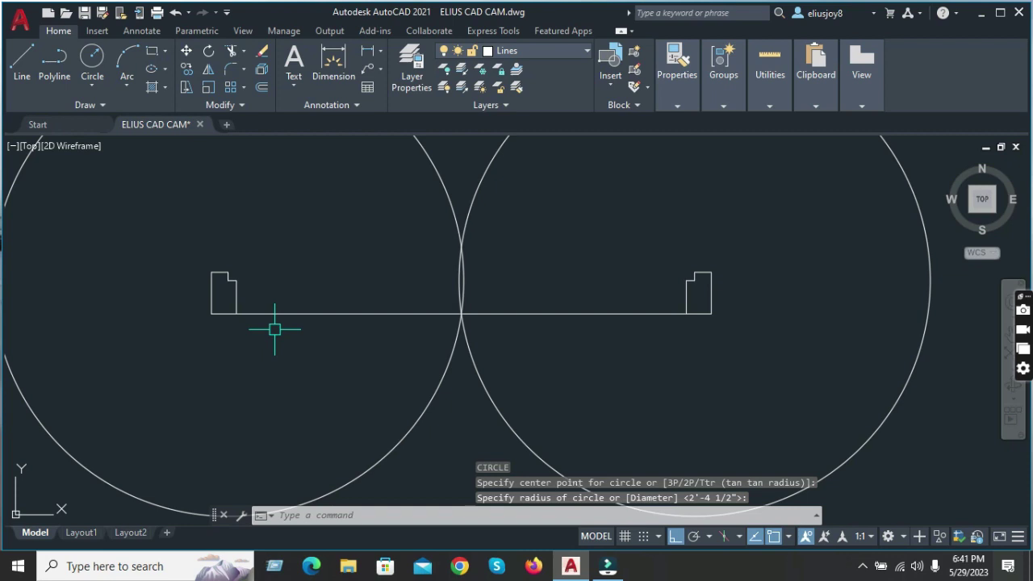
# - Extend both jambs' inner edges upward as the door leaves
pyautogui.write('Ex')
pyautogui.press('Return')
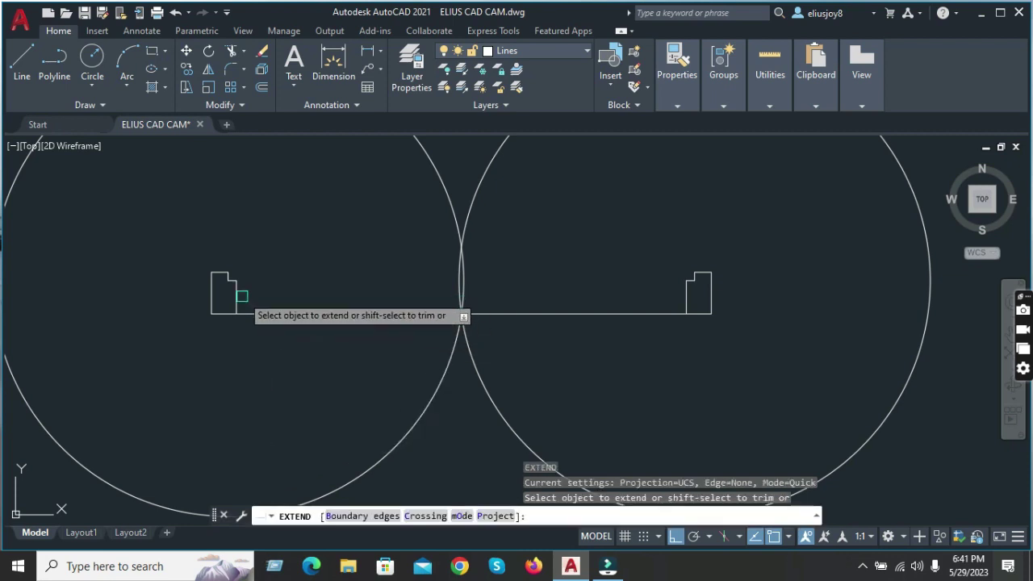
pyautogui.click(241, 293)
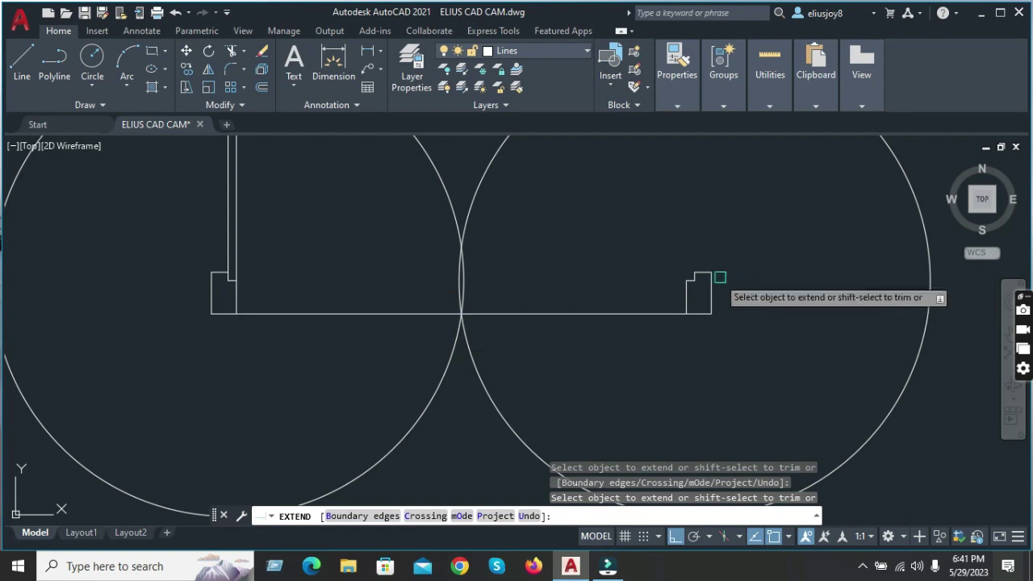
pyautogui.click(694, 272)
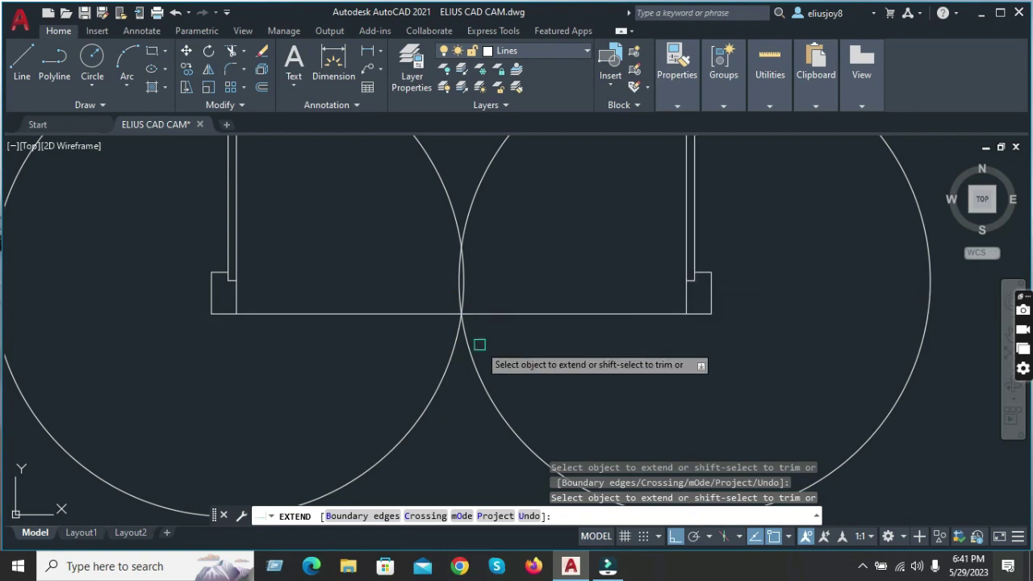
pyautogui.press('Escape')
# - Trim the circles to swing arcs, remove the base line between jambs, and select the whole door
pyautogui.press('Return')
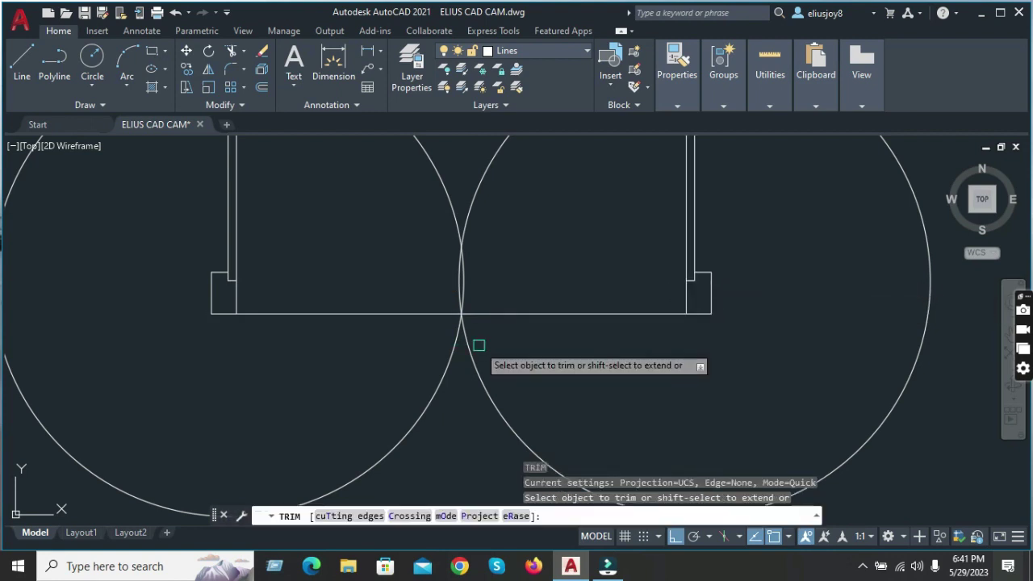
pyautogui.moveTo(476, 348); pyautogui.dragTo(455, 361)
pyautogui.moveTo(501, 284); pyautogui.dragTo(402, 284)
pyautogui.press('Return')
pyautogui.scroll(-4, 405, 365)
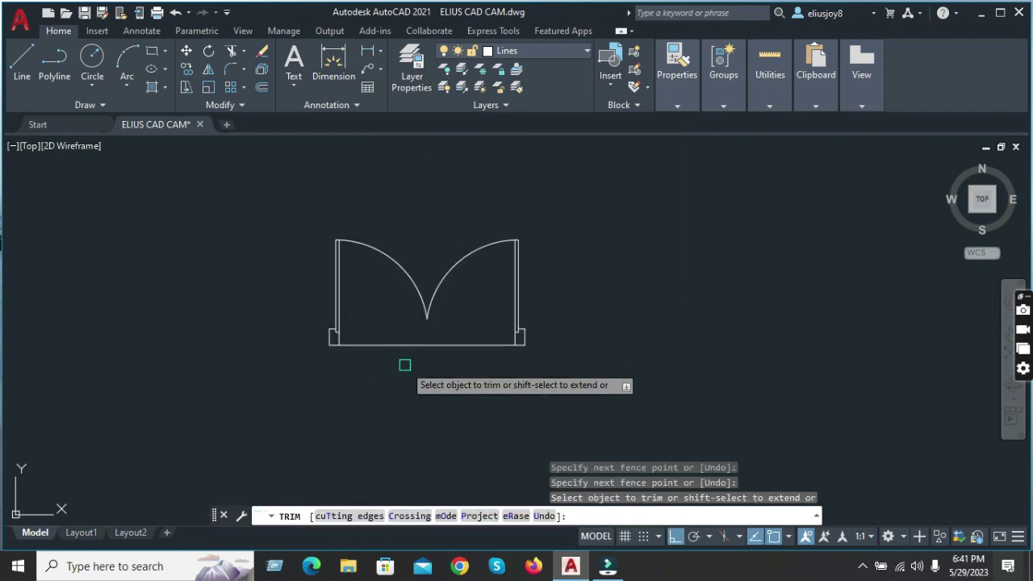
pyautogui.press('Escape')
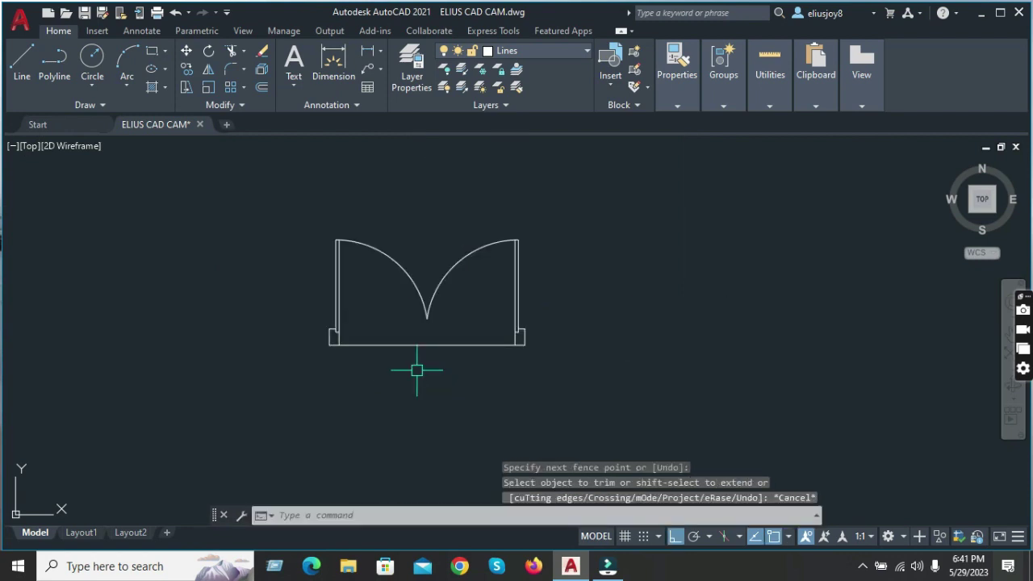
pyautogui.write('TR')
pyautogui.press('Return')
pyautogui.click(427, 345)
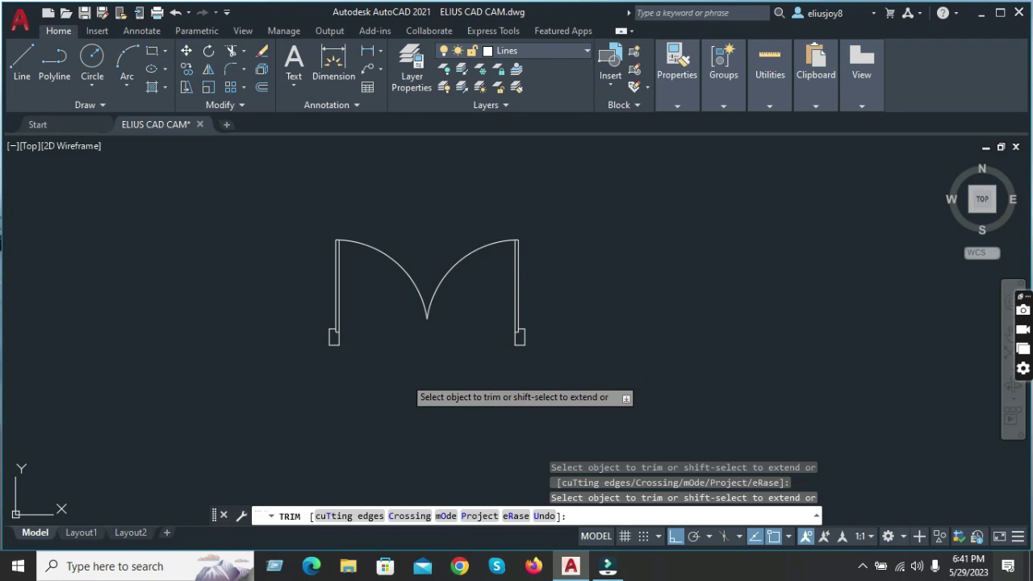
pyautogui.press('Escape')
pyautogui.click(278, 201)
pyautogui.click(571, 381)
pyautogui.write('G')
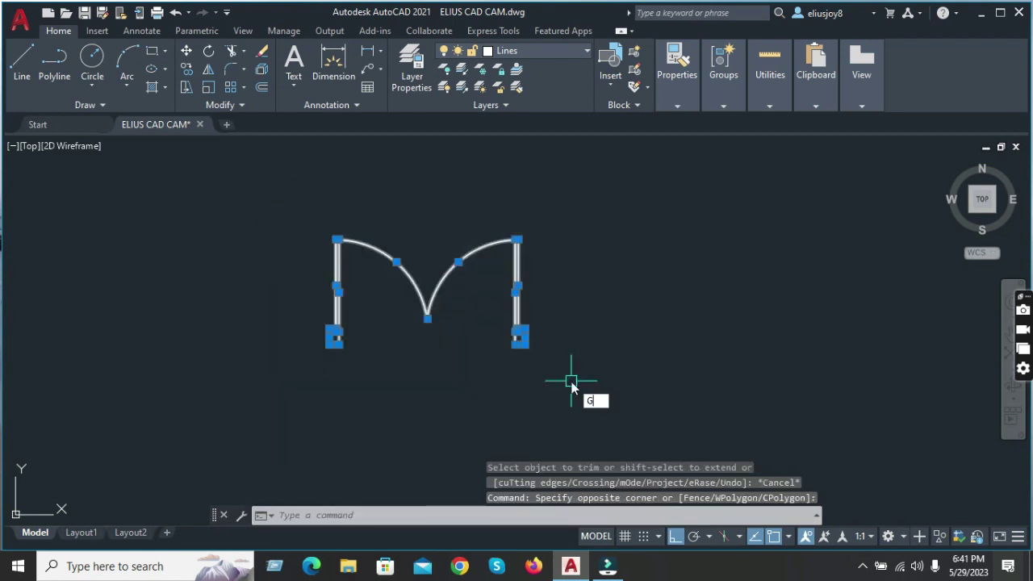
# - Group the door's parts and colour the group brown
pyautogui.press('Return')
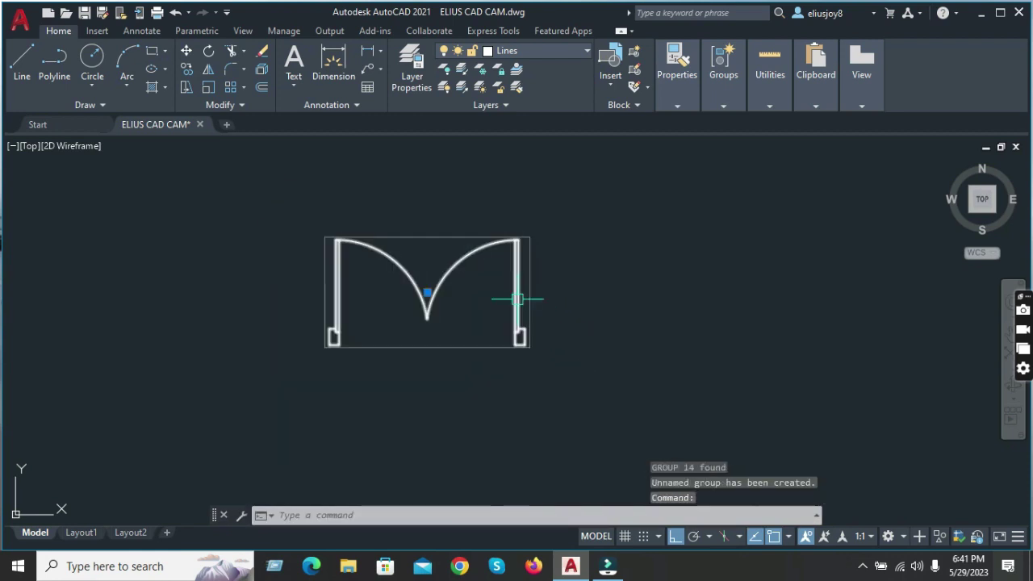
pyautogui.click(677, 106)
pyautogui.click(649, 122)
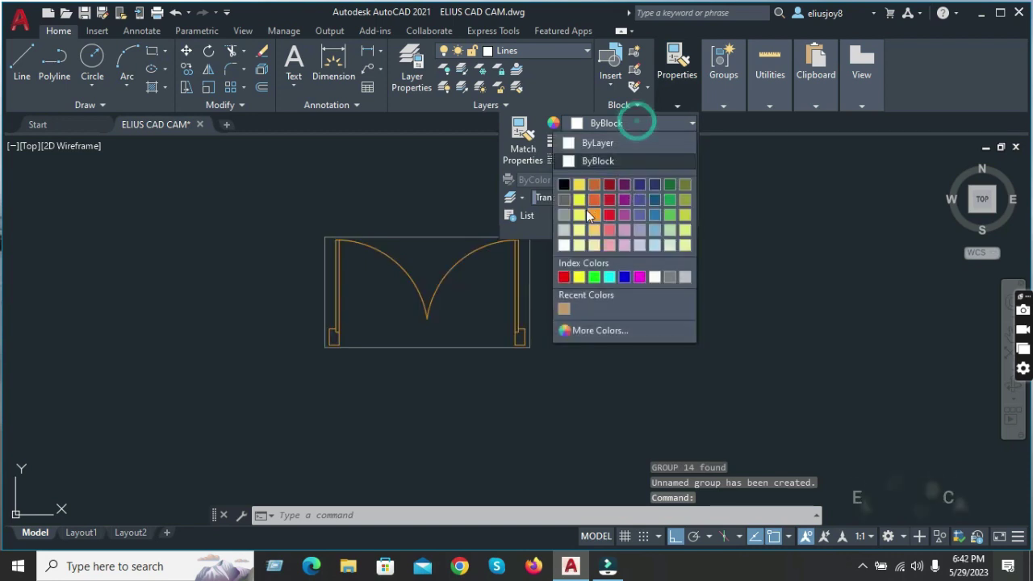
pyautogui.click(595, 201)
pyautogui.press('Escape')
# - Move the door from its lower-right corner onto the wall corner in the opening
pyautogui.click(276, 196)
pyautogui.click(531, 386)
pyautogui.rightClick(428, 323)
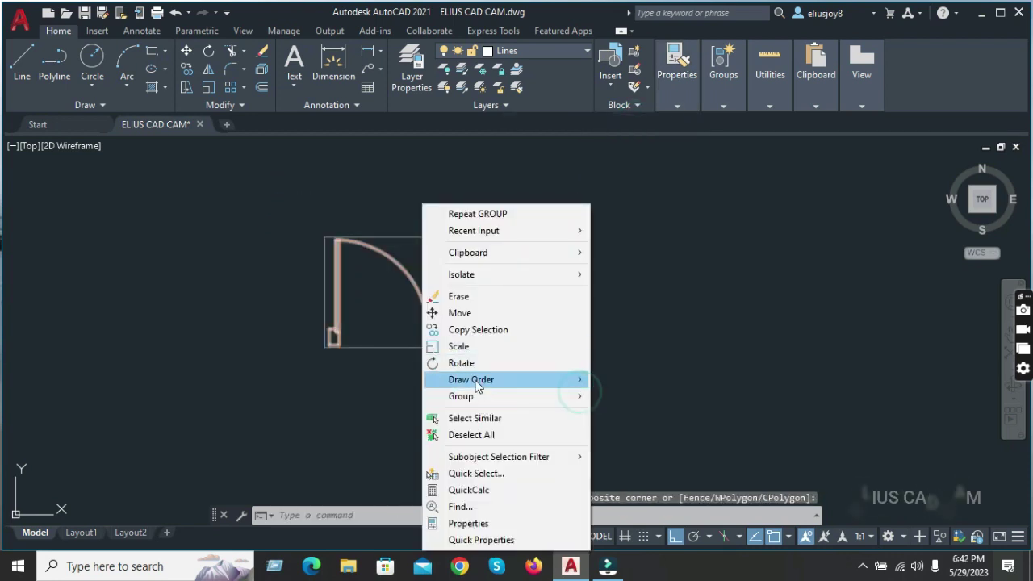
pyautogui.click(484, 313)
pyautogui.scroll(5, 517, 286)
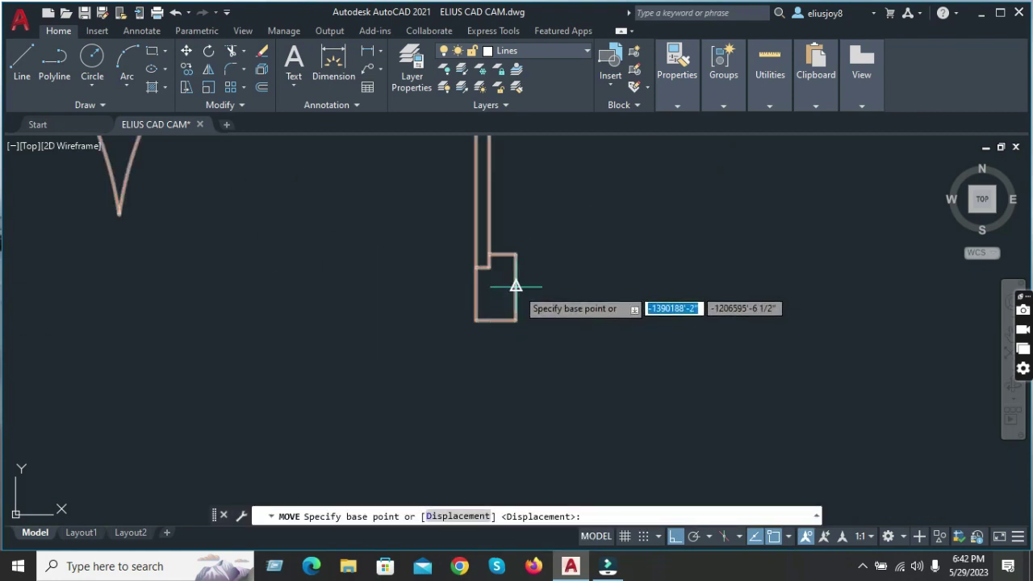
pyautogui.click(516, 285)
pyautogui.scroll(-5, 531, 272)
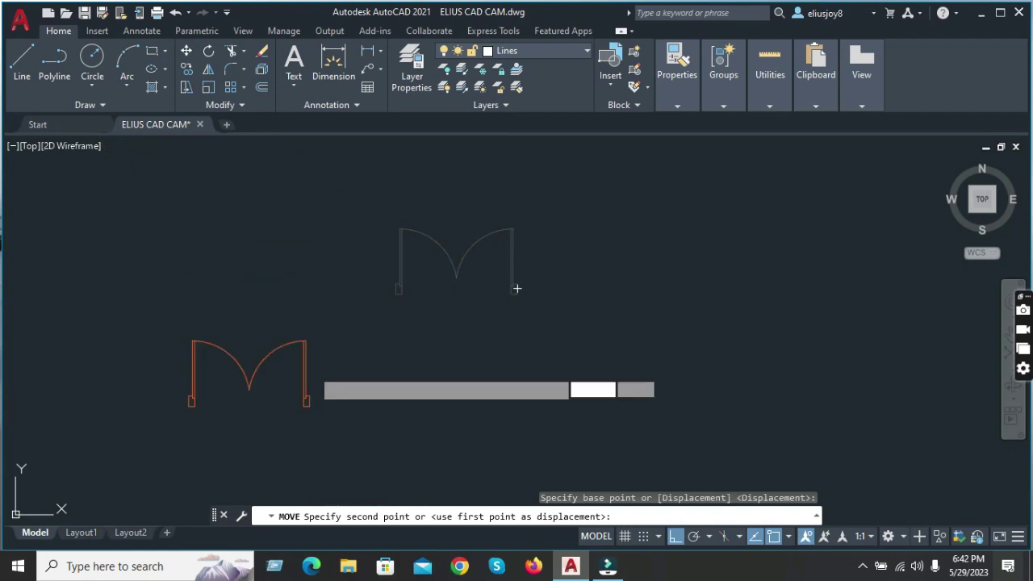
pyautogui.scroll(-3, 353, 319)
pyautogui.scroll(2, 452, 404)
pyautogui.scroll(5, 414, 286)
pyautogui.scroll(3, 438, 207)
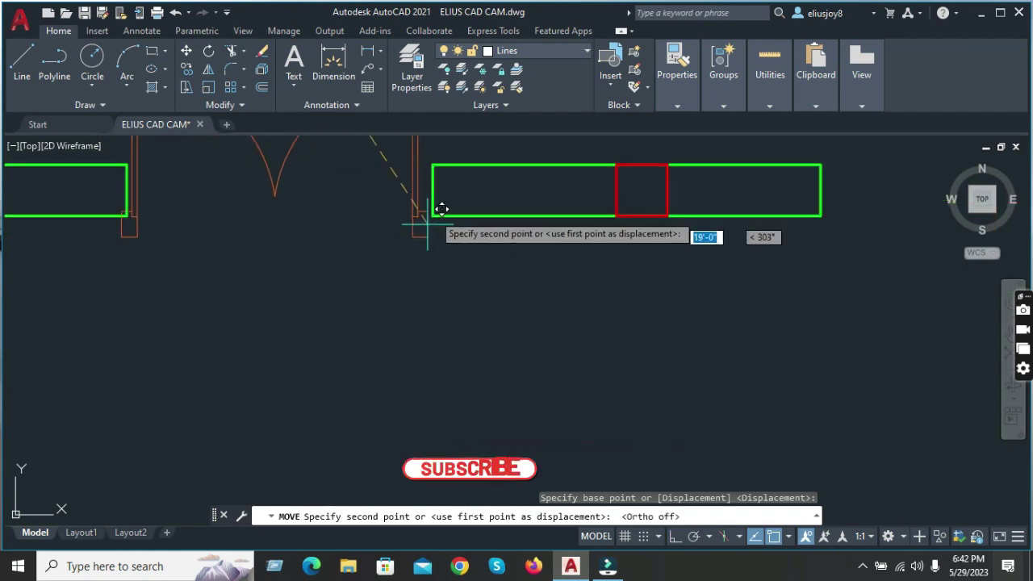
pyautogui.click(433, 188)
pyautogui.scroll(-4, 362, 314)
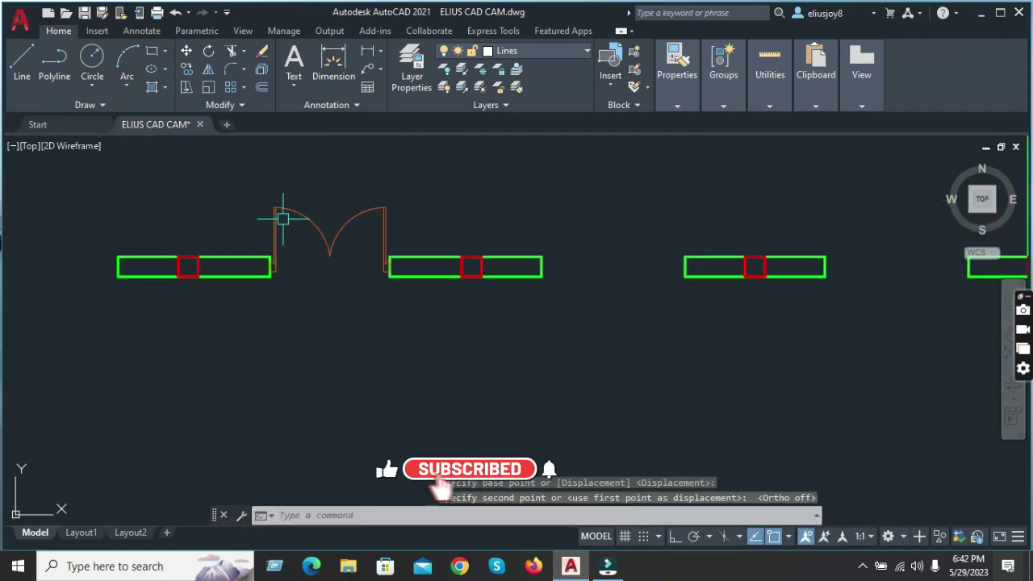
pyautogui.scroll(-5, 321, 242)
pyautogui.scroll(2, 145, 258)
pyautogui.scroll(-2, 215, 277)
pyautogui.scroll(5, 167, 247)
pyautogui.scroll(3, 280, 314)
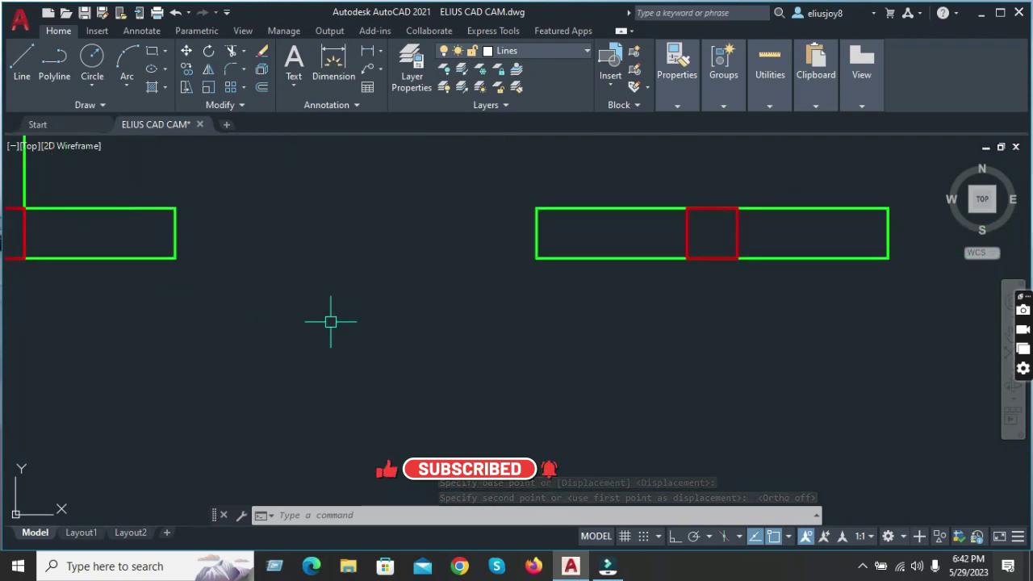
# - Draw two horizontal lines with Ortho on across the opening between the wall ends
pyautogui.write('l')
pyautogui.press('Return')
pyautogui.click(176, 258)
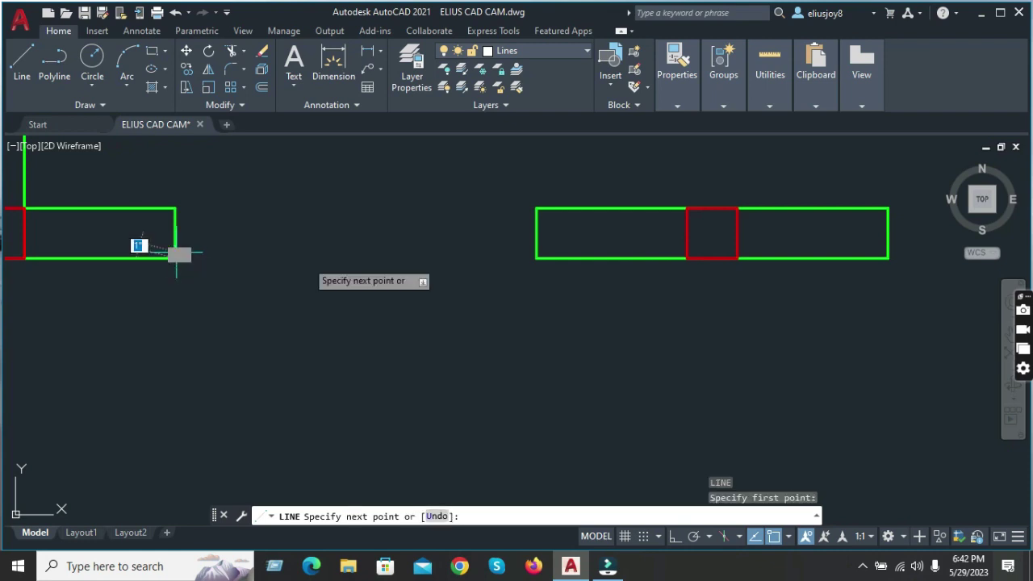
pyautogui.press('F8')
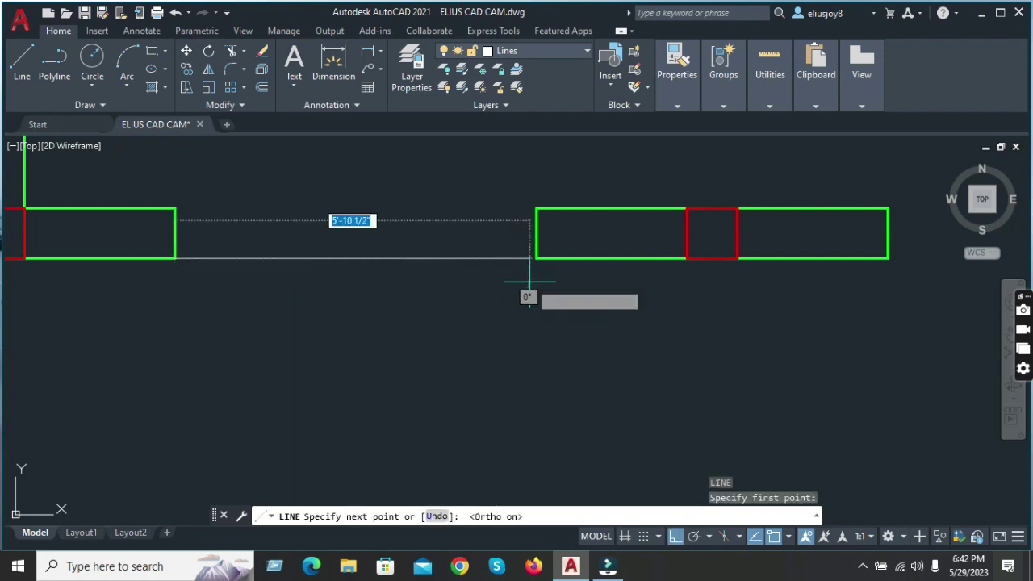
pyautogui.click(536, 258)
pyautogui.press('Return')
pyautogui.press('Return')
pyautogui.click(175, 208)
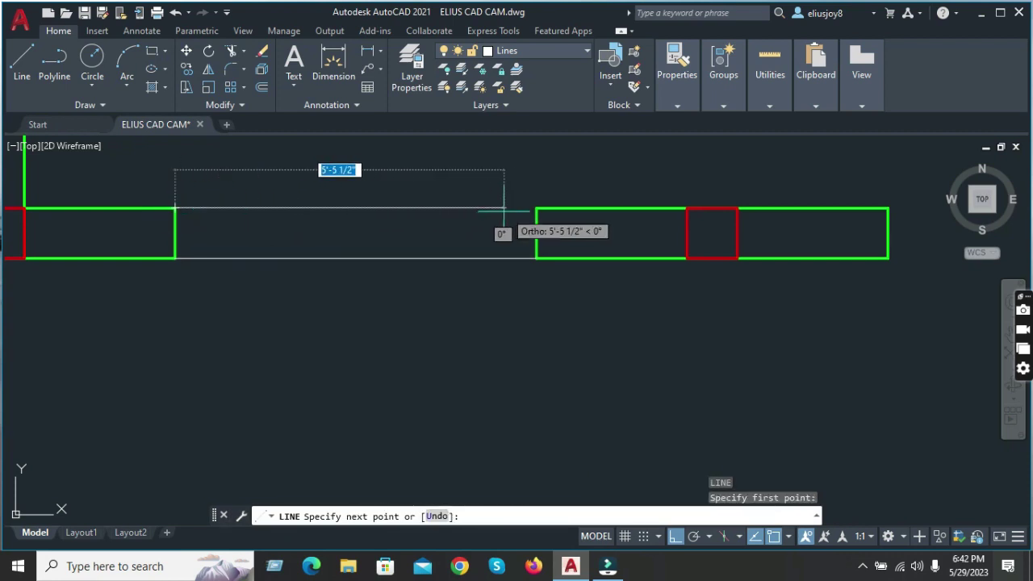
pyautogui.click(536, 210)
# - Offset both lines inward by 4 to form four parallel window lines
pyautogui.press('Return')
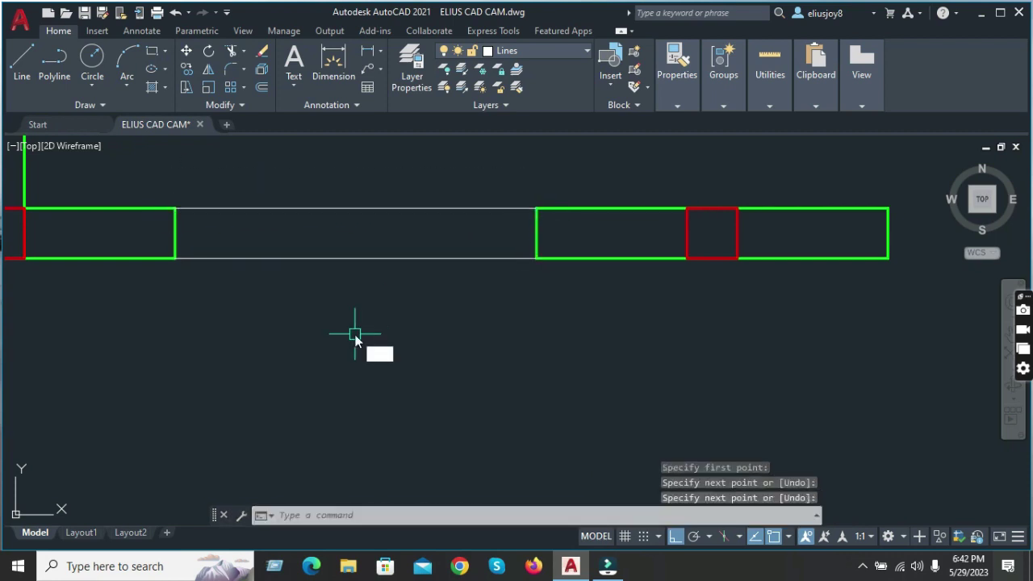
pyautogui.write('o')
pyautogui.press('Return')
pyautogui.press('Return')
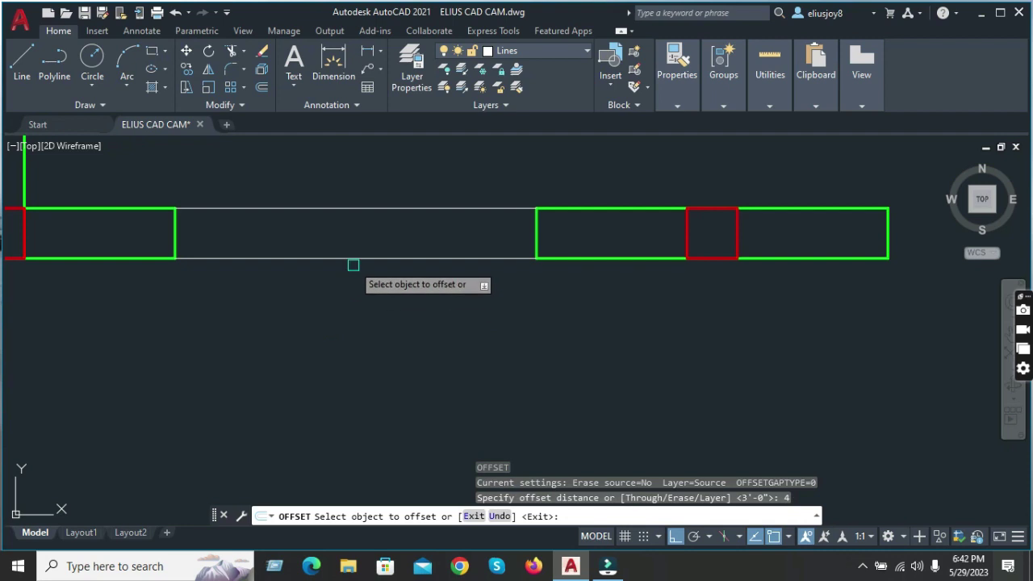
pyautogui.click(353, 259)
pyautogui.click(353, 214)
pyautogui.click(353, 208)
pyautogui.click(355, 299)
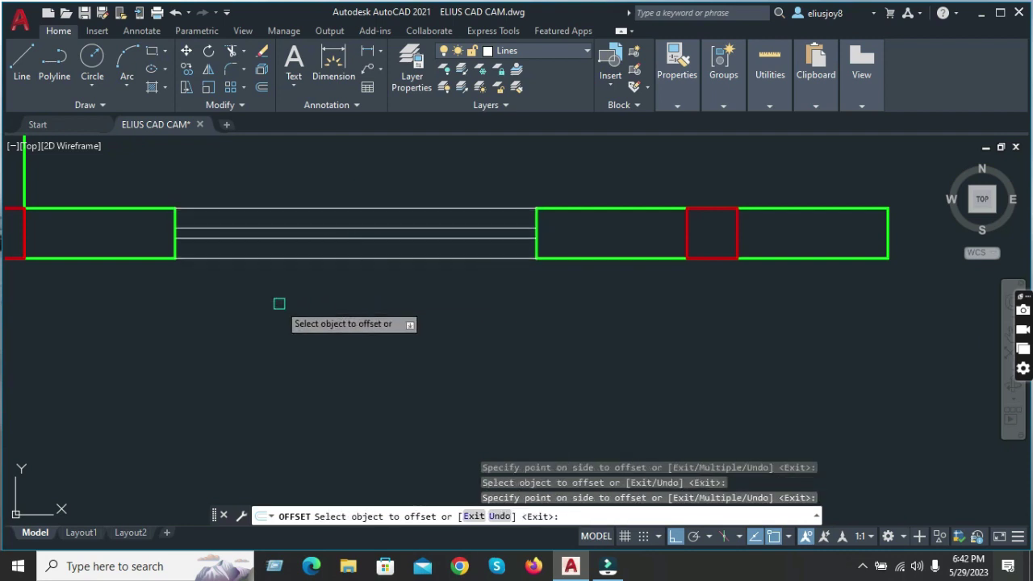
pyautogui.press('Escape')
# - Mirror the four window lines across the column's centre, keeping the originals
pyautogui.click(365, 299)
pyautogui.click(330, 190)
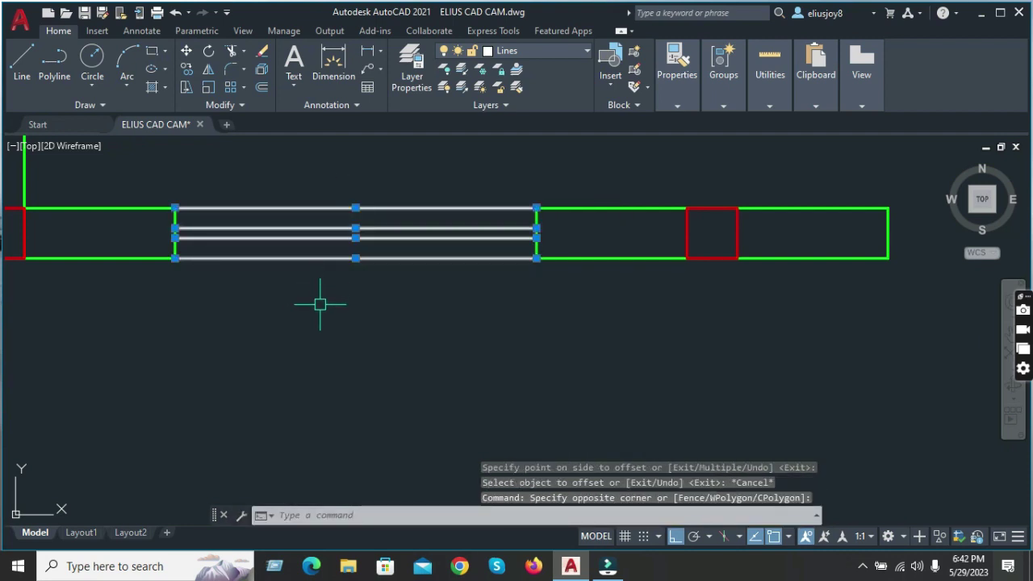
pyautogui.write('MI')
pyautogui.press('Return')
pyautogui.scroll(-3, 321, 302)
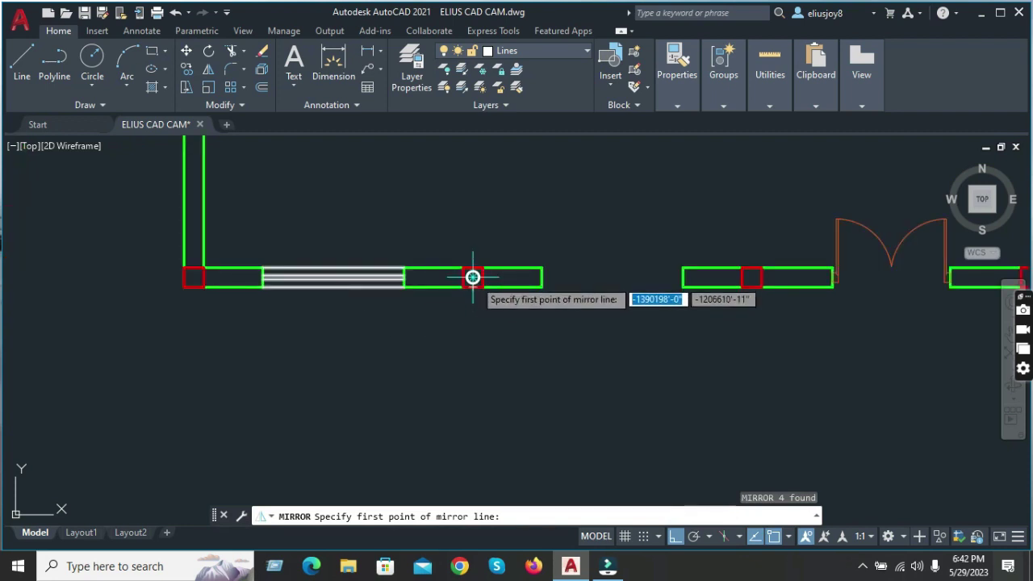
pyautogui.click(472, 278)
pyautogui.click(459, 392)
pyautogui.click(491, 448)
# - Mirror both sets of window lines across the door's centre, keeping the originals
pyautogui.click(317, 224)
pyautogui.click(353, 301)
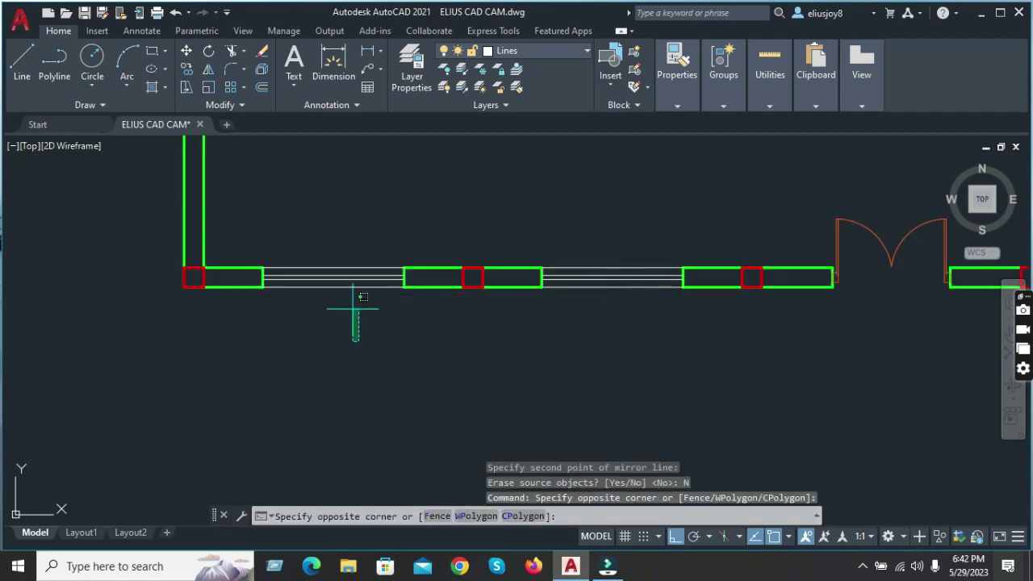
pyautogui.click(656, 306)
pyautogui.press('Return')
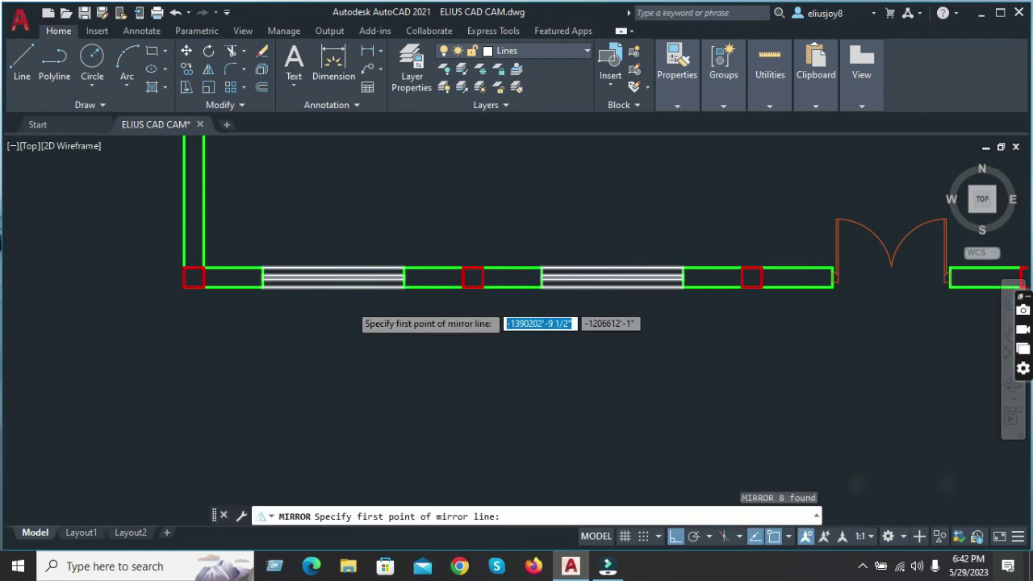
pyautogui.scroll(-5, 484, 315)
pyautogui.scroll(3, 358, 282)
pyautogui.click(357, 267)
pyautogui.click(361, 365)
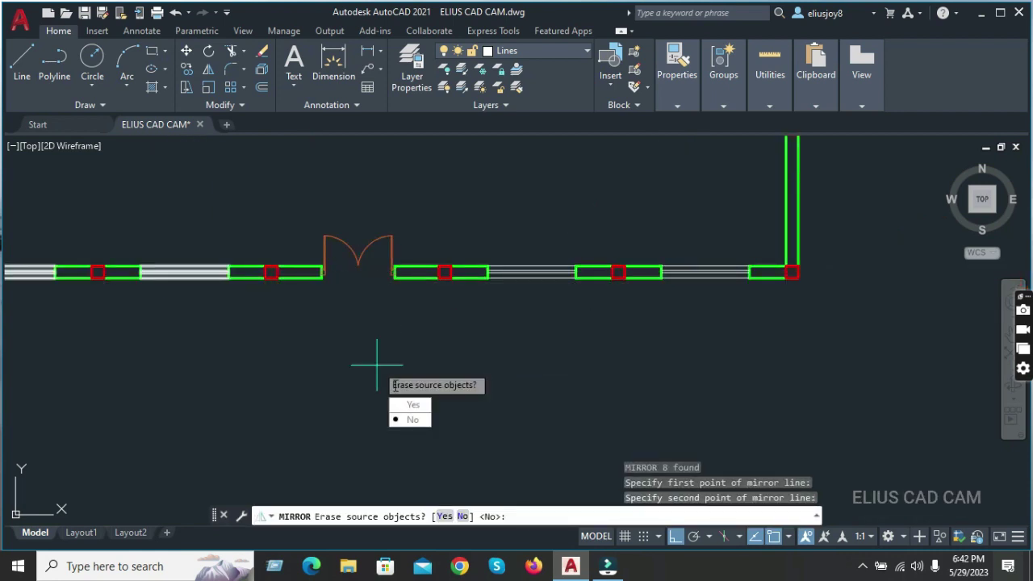
pyautogui.click(408, 420)
pyautogui.scroll(2, 519, 282)
pyautogui.scroll(-2, 462, 361)
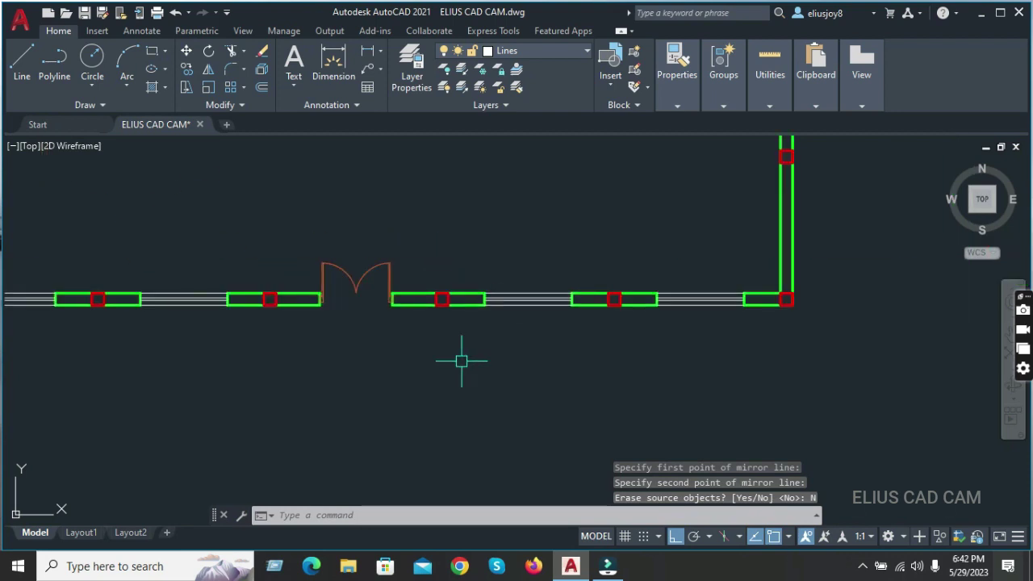
# - Set the colour of the window lines near the right corner to Cyan in Properties
pyautogui.click(685, 89)
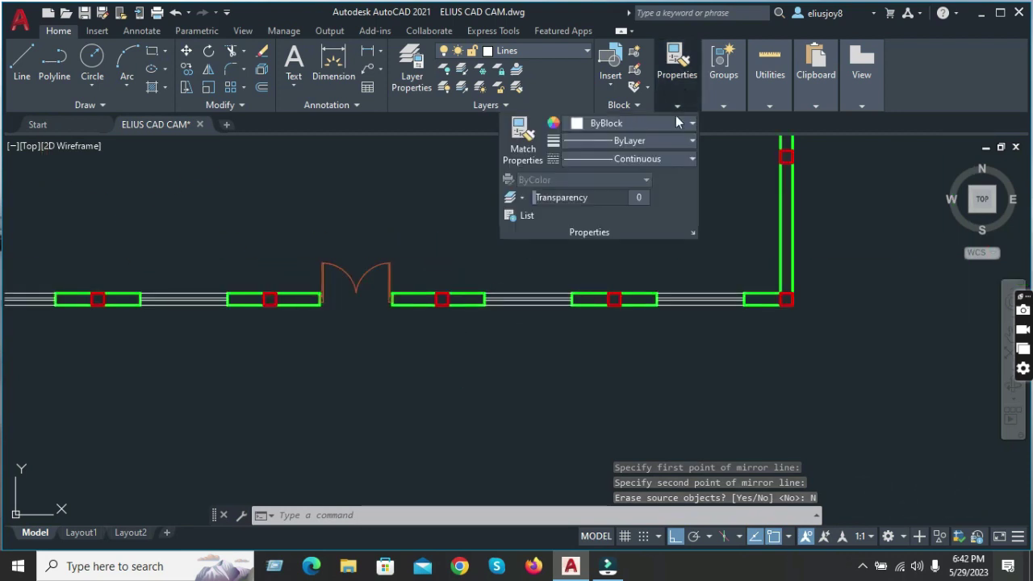
pyautogui.click(701, 339)
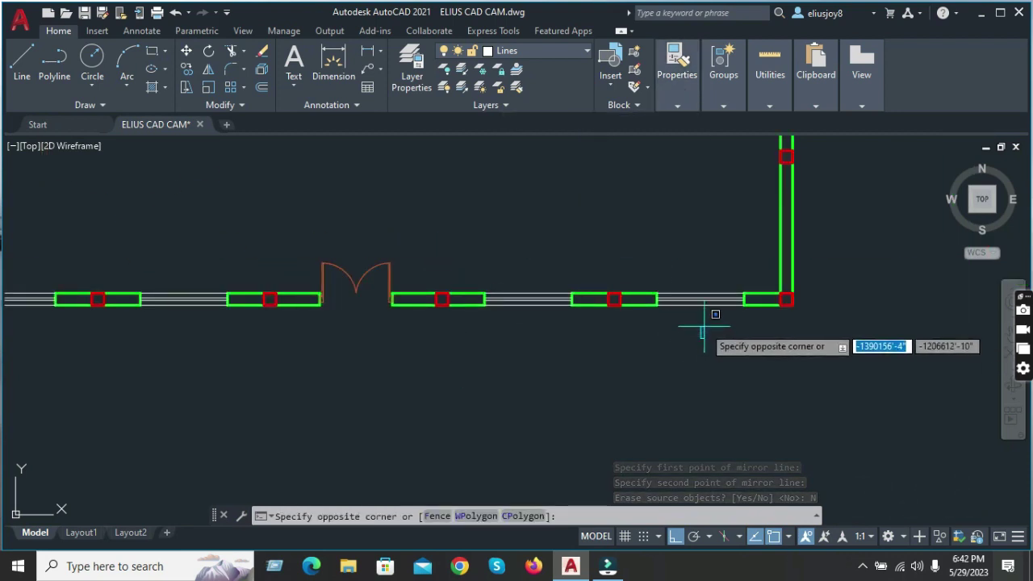
pyautogui.click(694, 268)
pyautogui.click(685, 104)
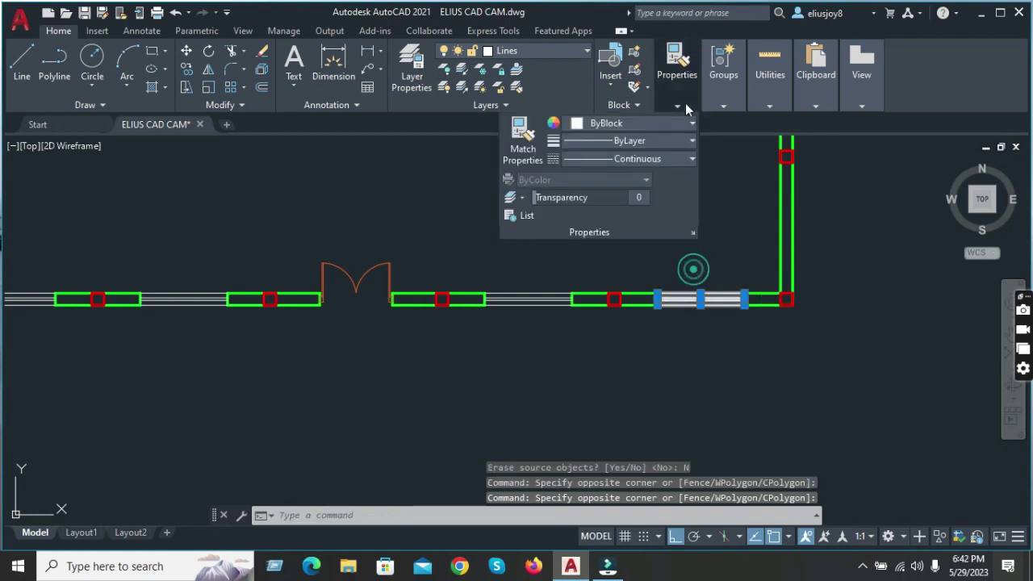
pyautogui.click(612, 124)
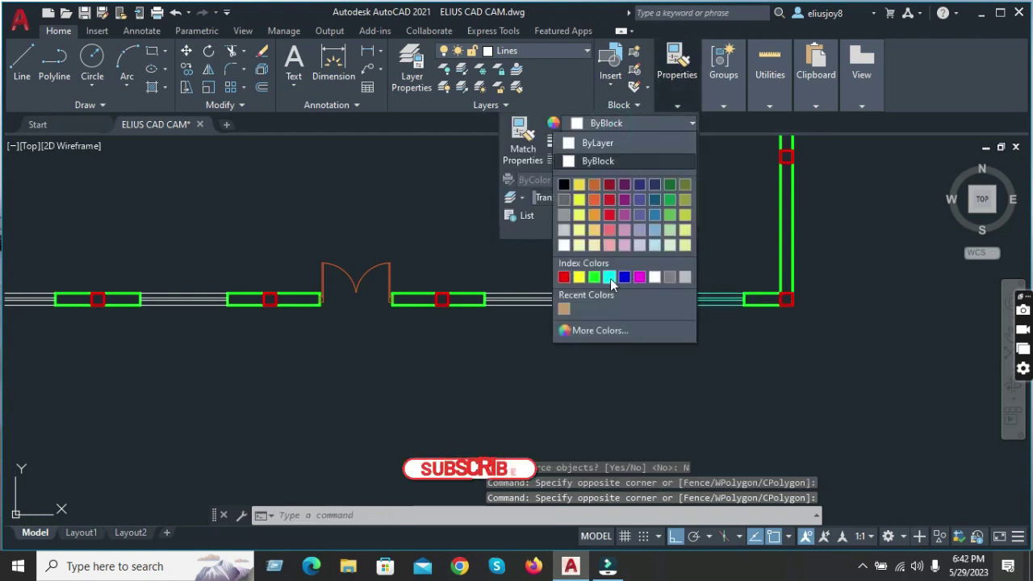
pyautogui.click(609, 277)
pyautogui.press('Escape')
# - Use MATCHPROP to copy the cyan colour onto the other windows' lines
pyautogui.click(670, 91)
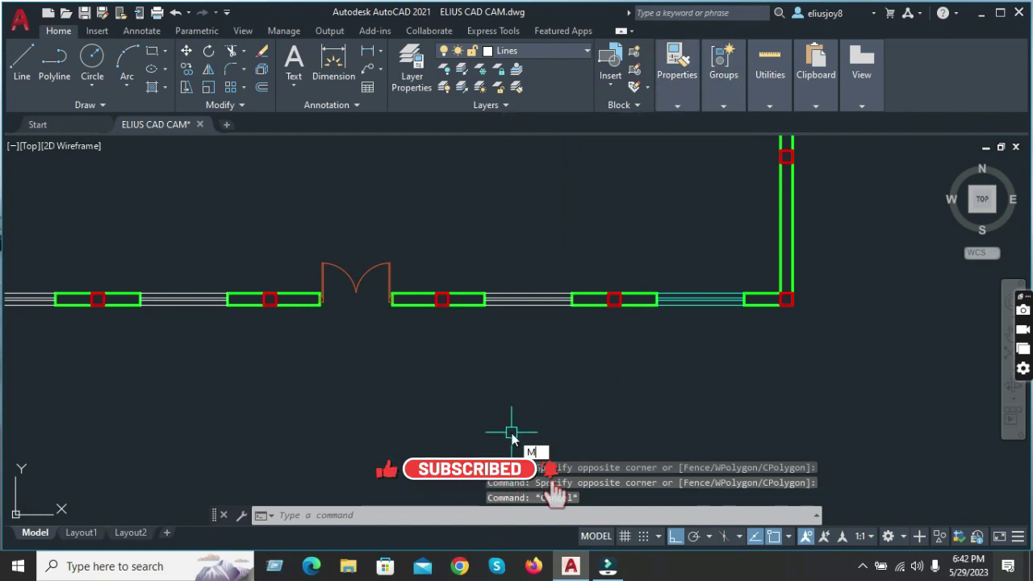
pyautogui.write('a')
pyautogui.press('Return')
pyautogui.click(693, 297)
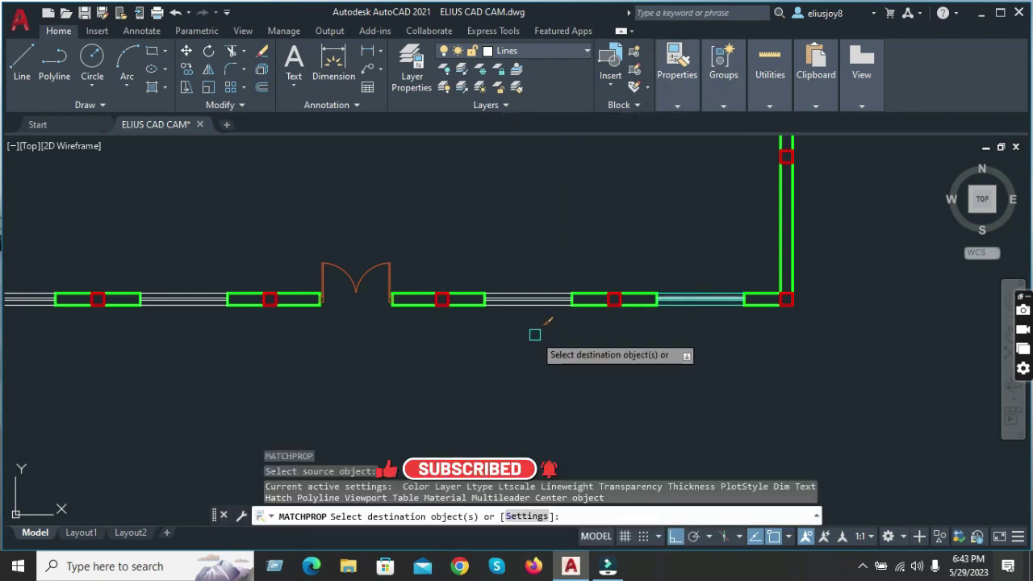
pyautogui.moveTo(534, 334); pyautogui.dragTo(558, 326)
pyautogui.scroll(-3, 452, 339)
pyautogui.scroll(3, 355, 331)
pyautogui.moveTo(329, 327); pyautogui.dragTo(321, 278)
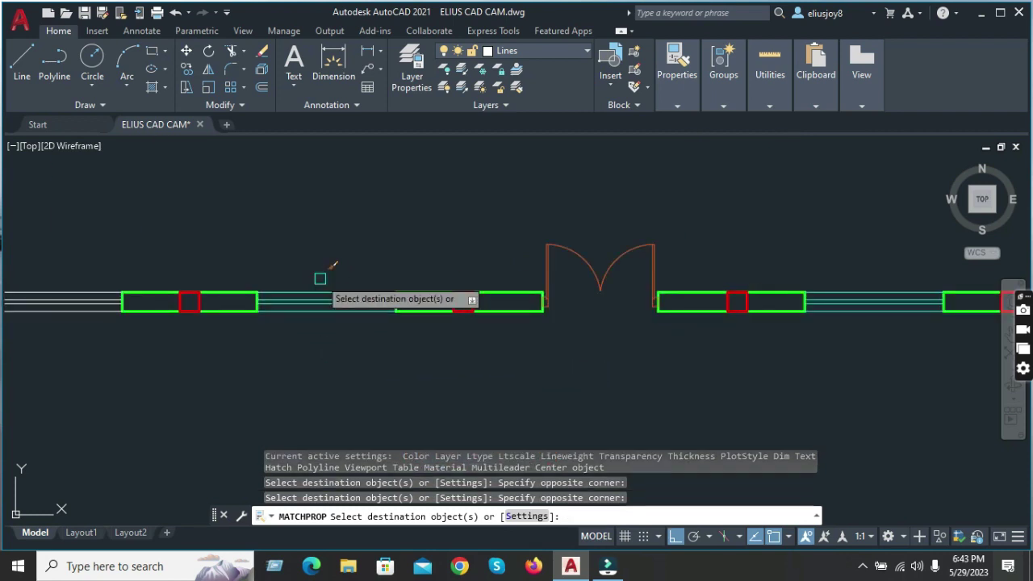
pyautogui.scroll(-3, 242, 348)
pyautogui.scroll(3, 247, 346)
pyautogui.moveTo(247, 346); pyautogui.dragTo(245, 293)
pyautogui.press('Escape')
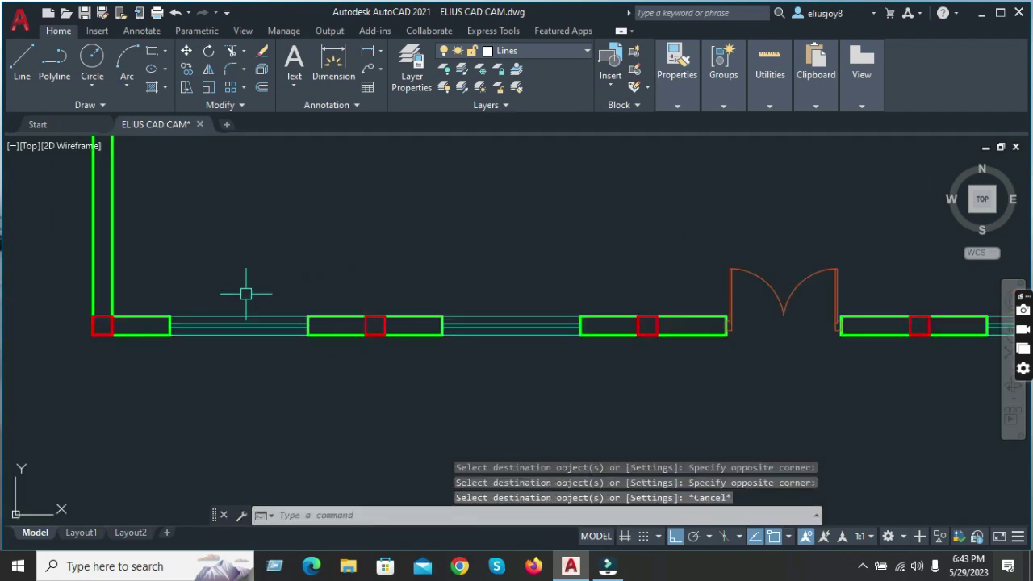
# - Zoom in and out to review the finished cyan windows in the plan
pyautogui.scroll(-3, 246, 294)
pyautogui.scroll(3, 537, 301)
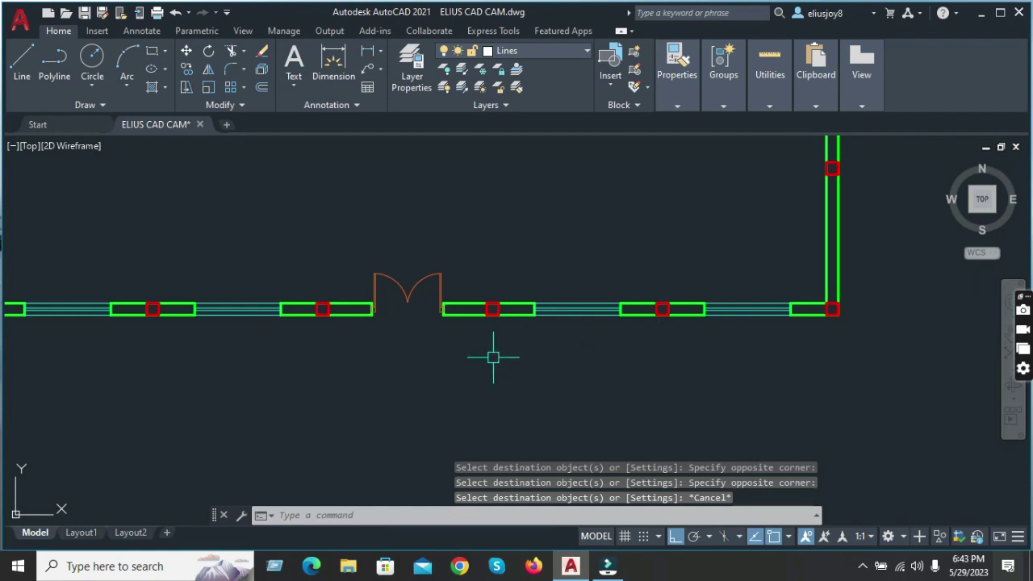
pyautogui.press('Escape')
pyautogui.press('Escape')
pyautogui.press('Escape')
pyautogui.scroll(-2, 363, 392)
pyautogui.scroll(2, 216, 364)
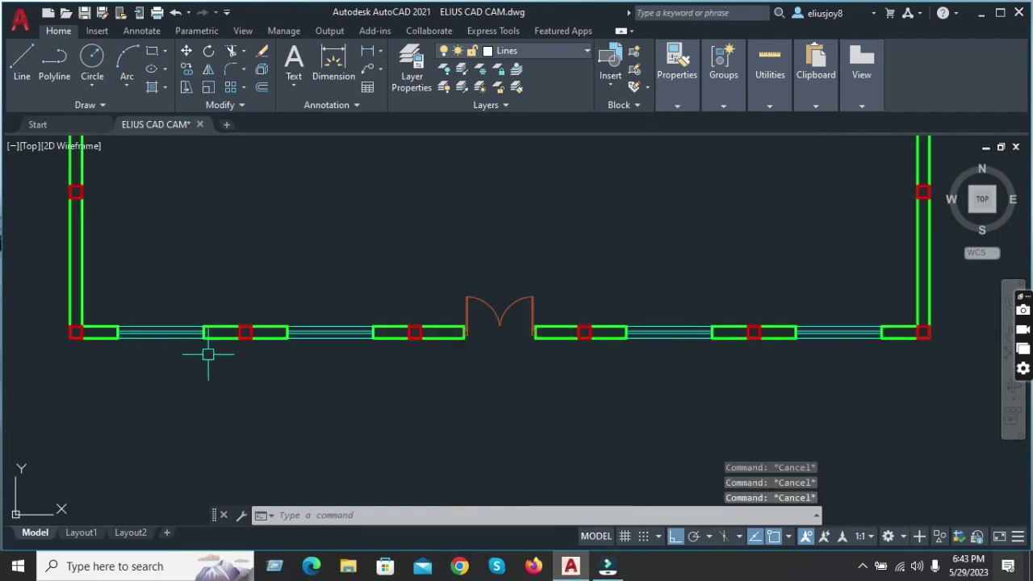
pyautogui.scroll(-2, 277, 394)
pyautogui.scroll(-3, 334, 410)
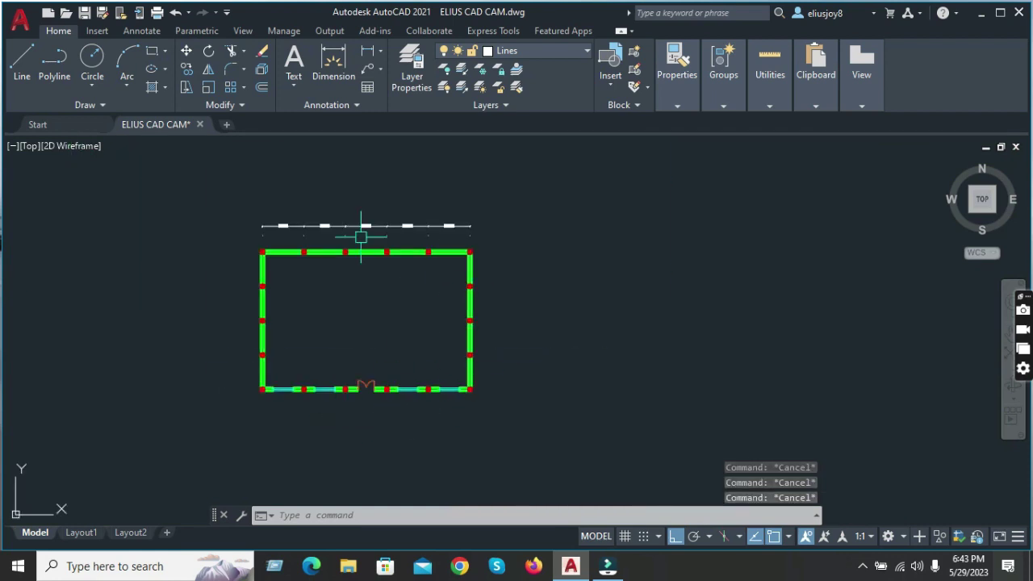
pyautogui.scroll(2, 346, 304)
pyautogui.scroll(-2, 623, 246)
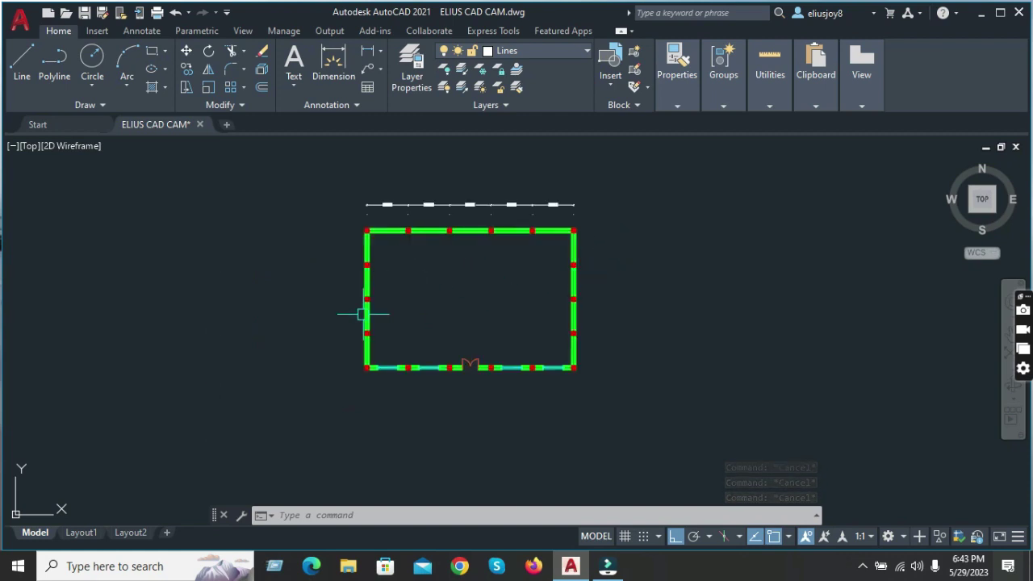
pyautogui.scroll(3, 465, 332)
pyautogui.scroll(-2, 458, 433)
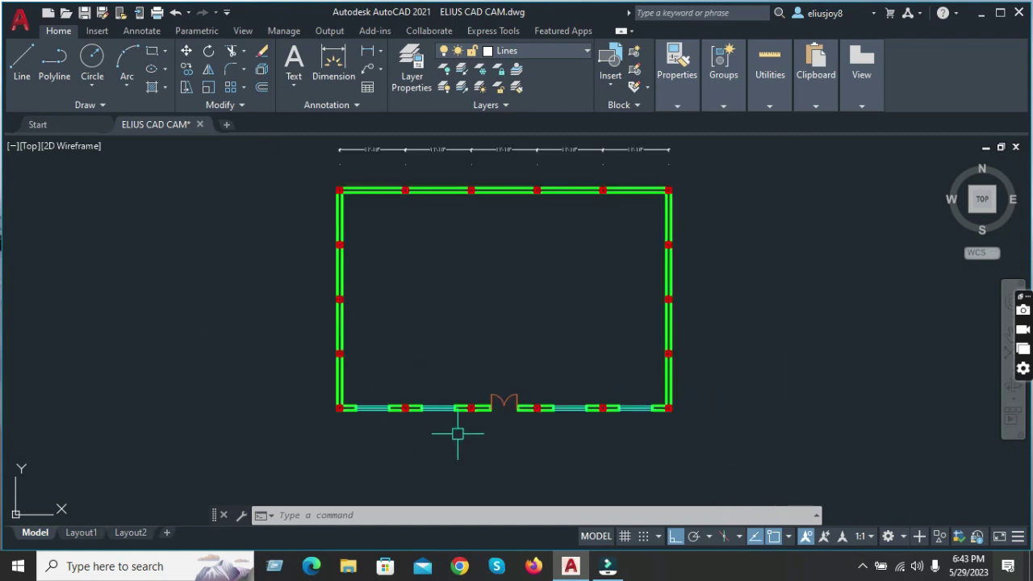